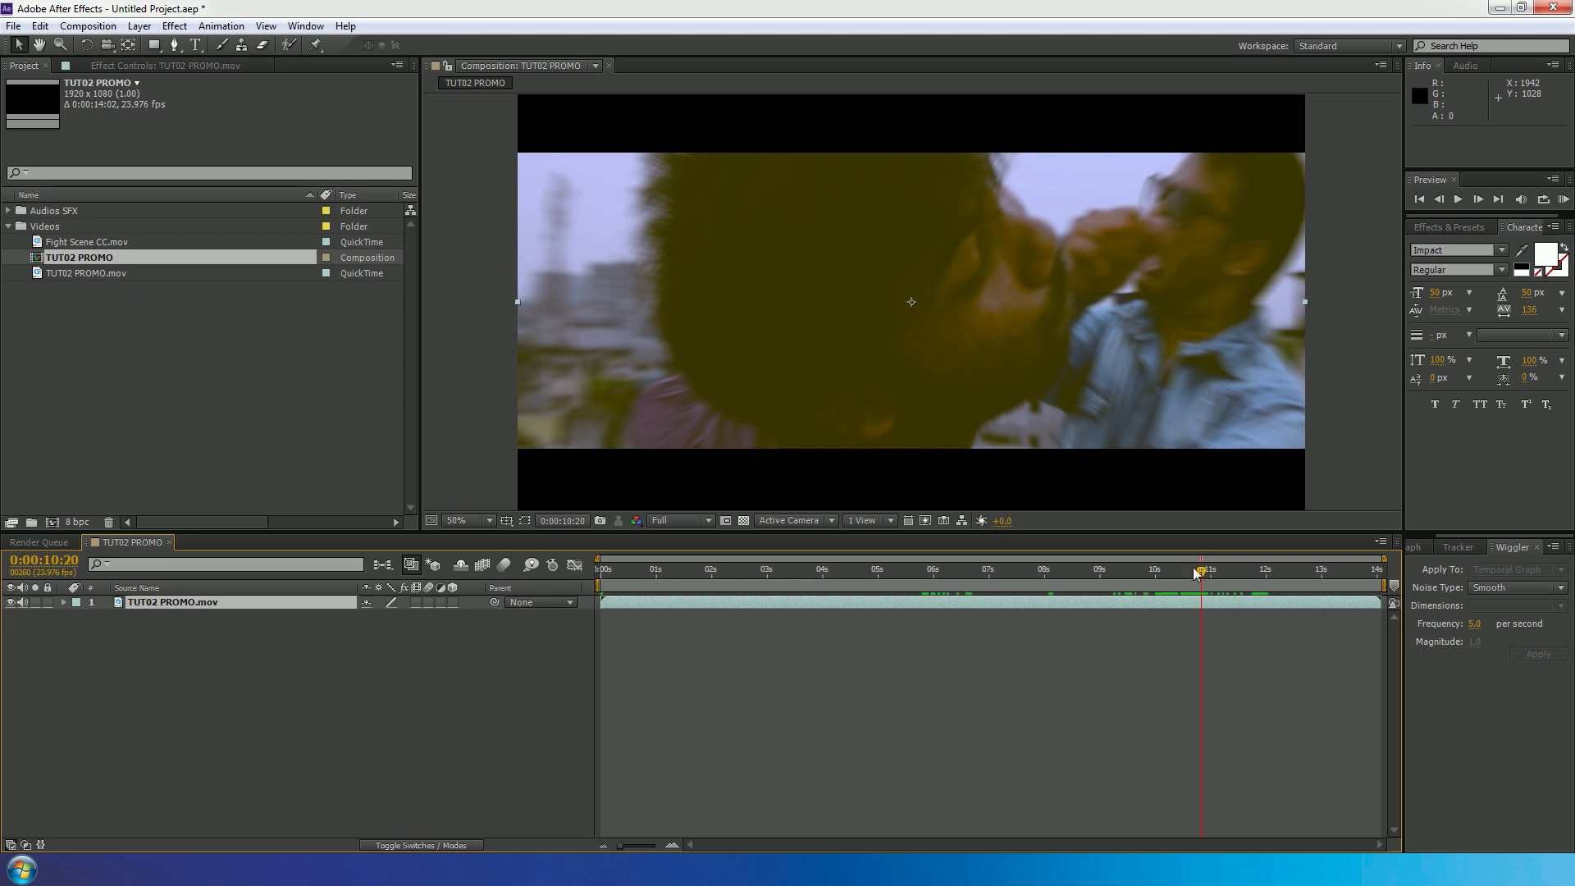
Step frame by frame through the TUT02 PROMO composition around 0:00:10:20 to examine the shaking, distorted picture at the impact.
key(Page_Down)
key(Page_Up)
key(Page_Down)
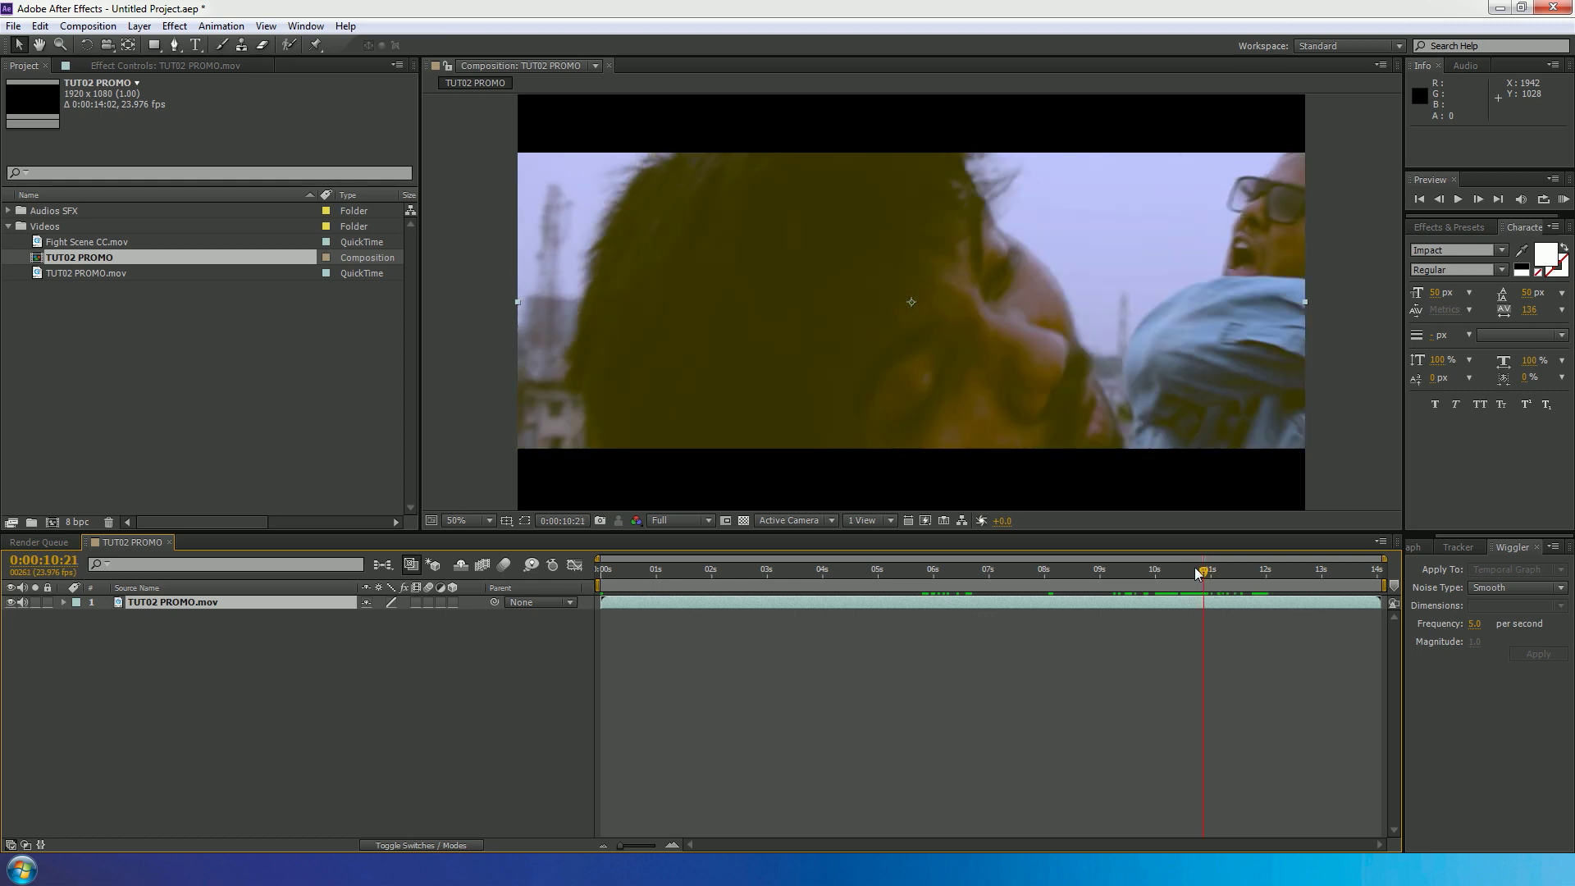
key(Page_Up)
key(Page_Down)
key(Page_Down)
key(Page_Up)
key(Page_Up)
click(1197, 573)
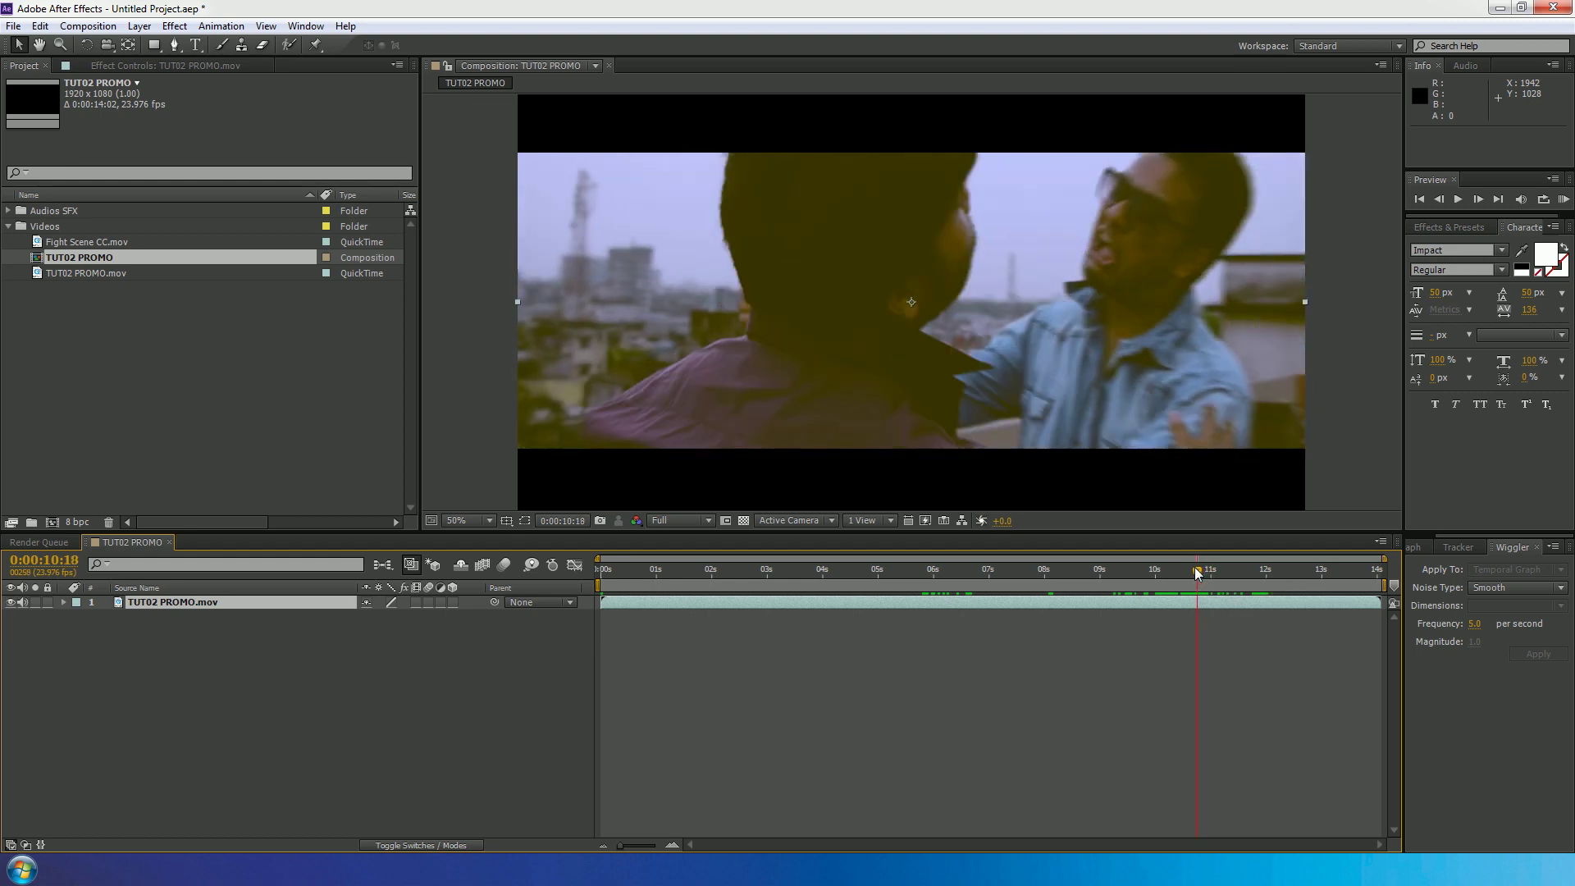
key(Page_Down)
key(Page_Down)
key(Page_Down)
key(Page_Down)
key(Page_Down)
key(Page_Up)
key(Page_Up)
key(Page_Up)
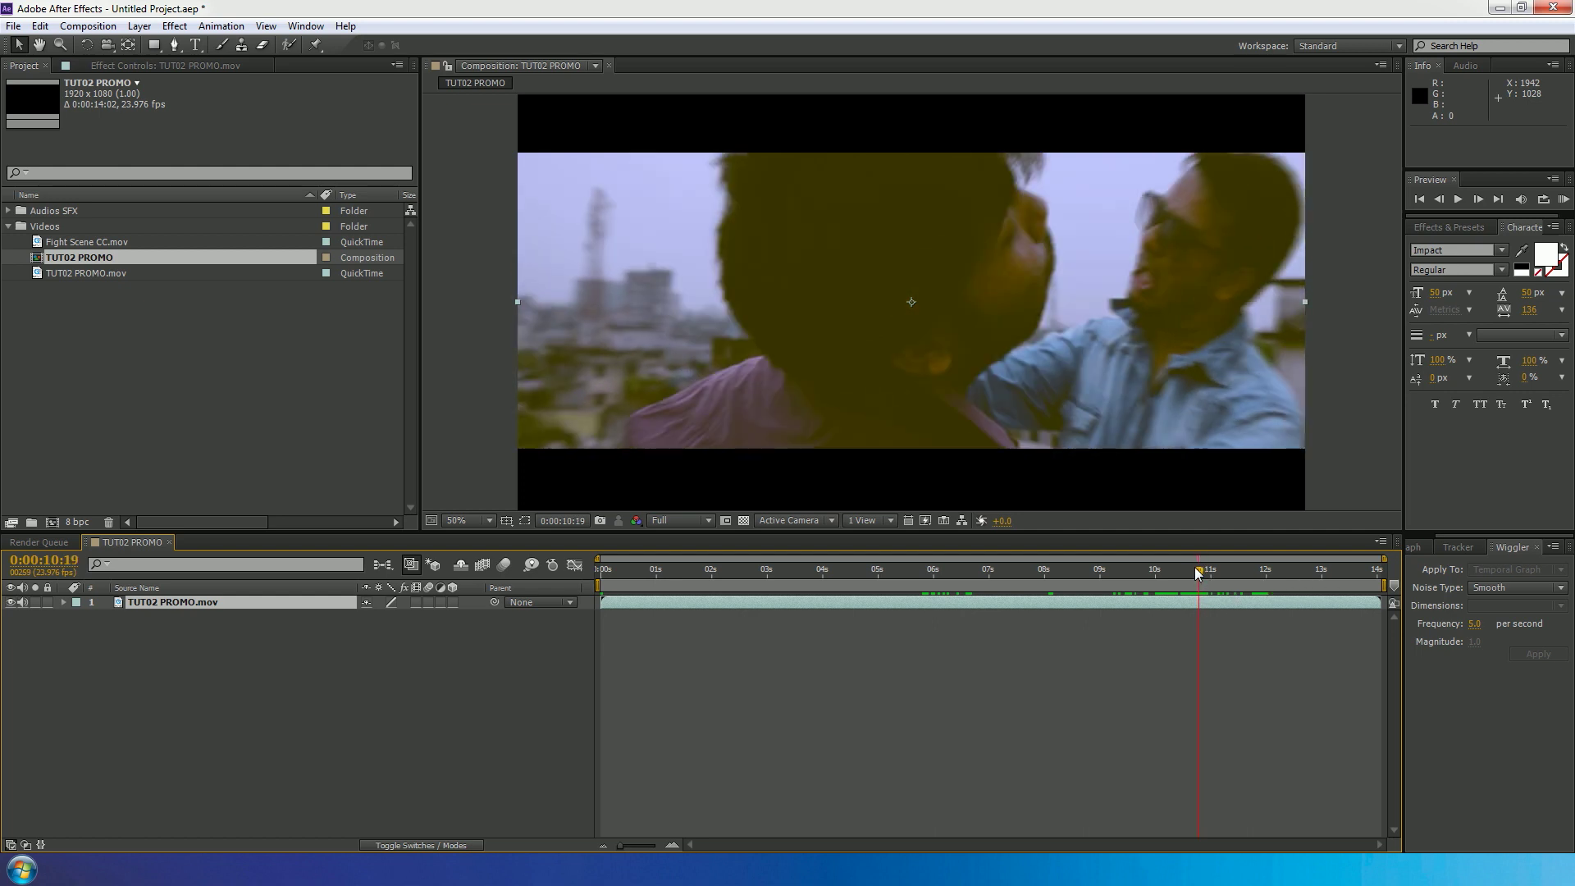
key(Page_Down)
key(Page_Up)
key(Page_Down)
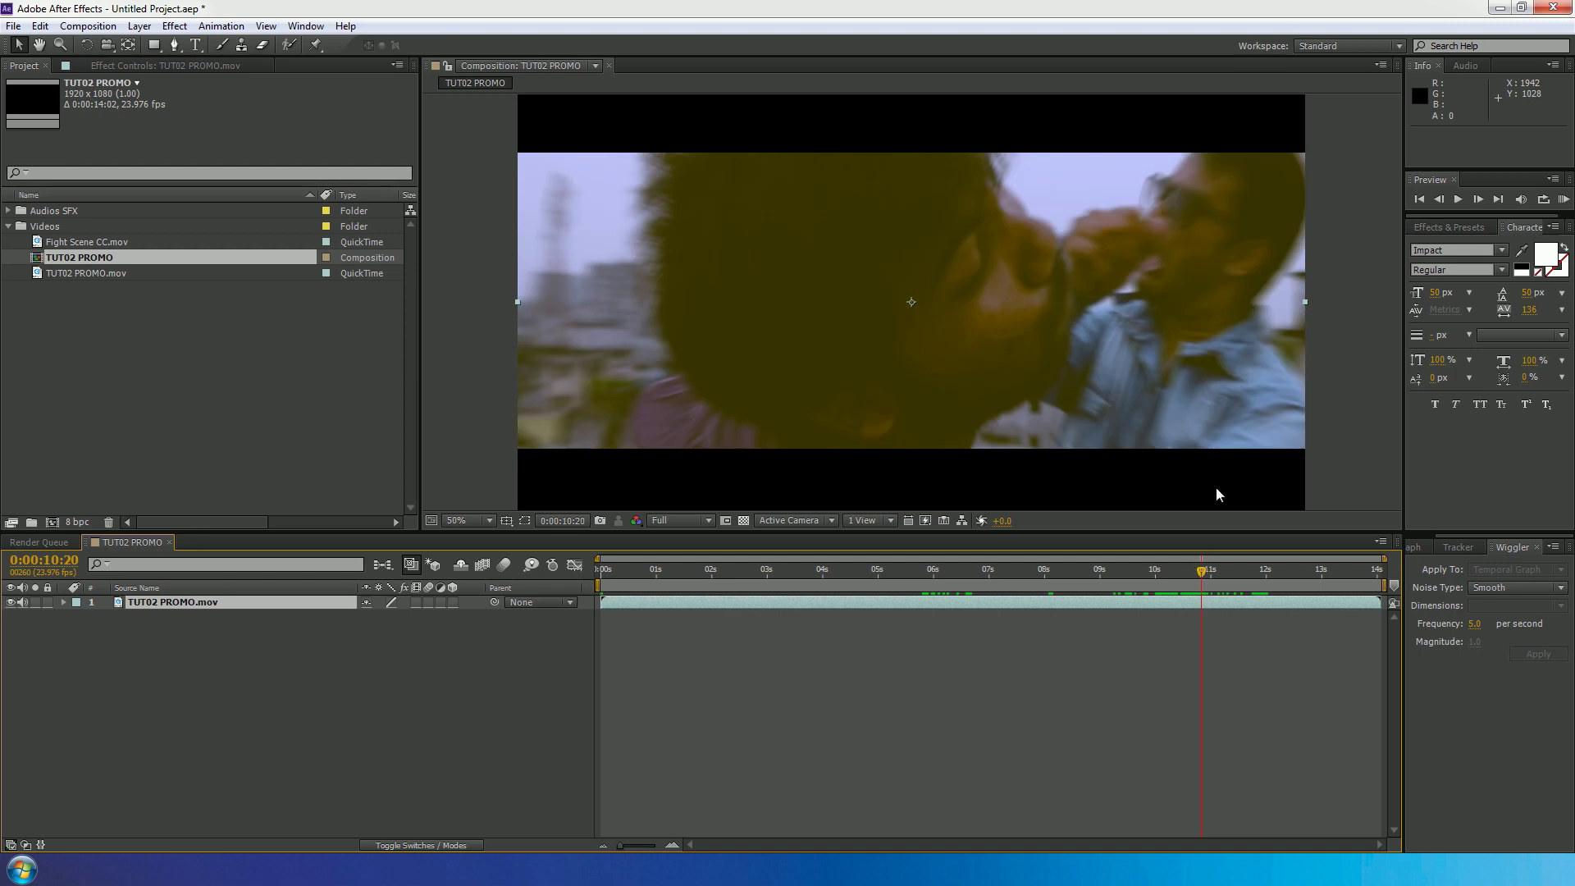
scroll(692, 282, up, 1)
scroll(692, 283, down, 2)
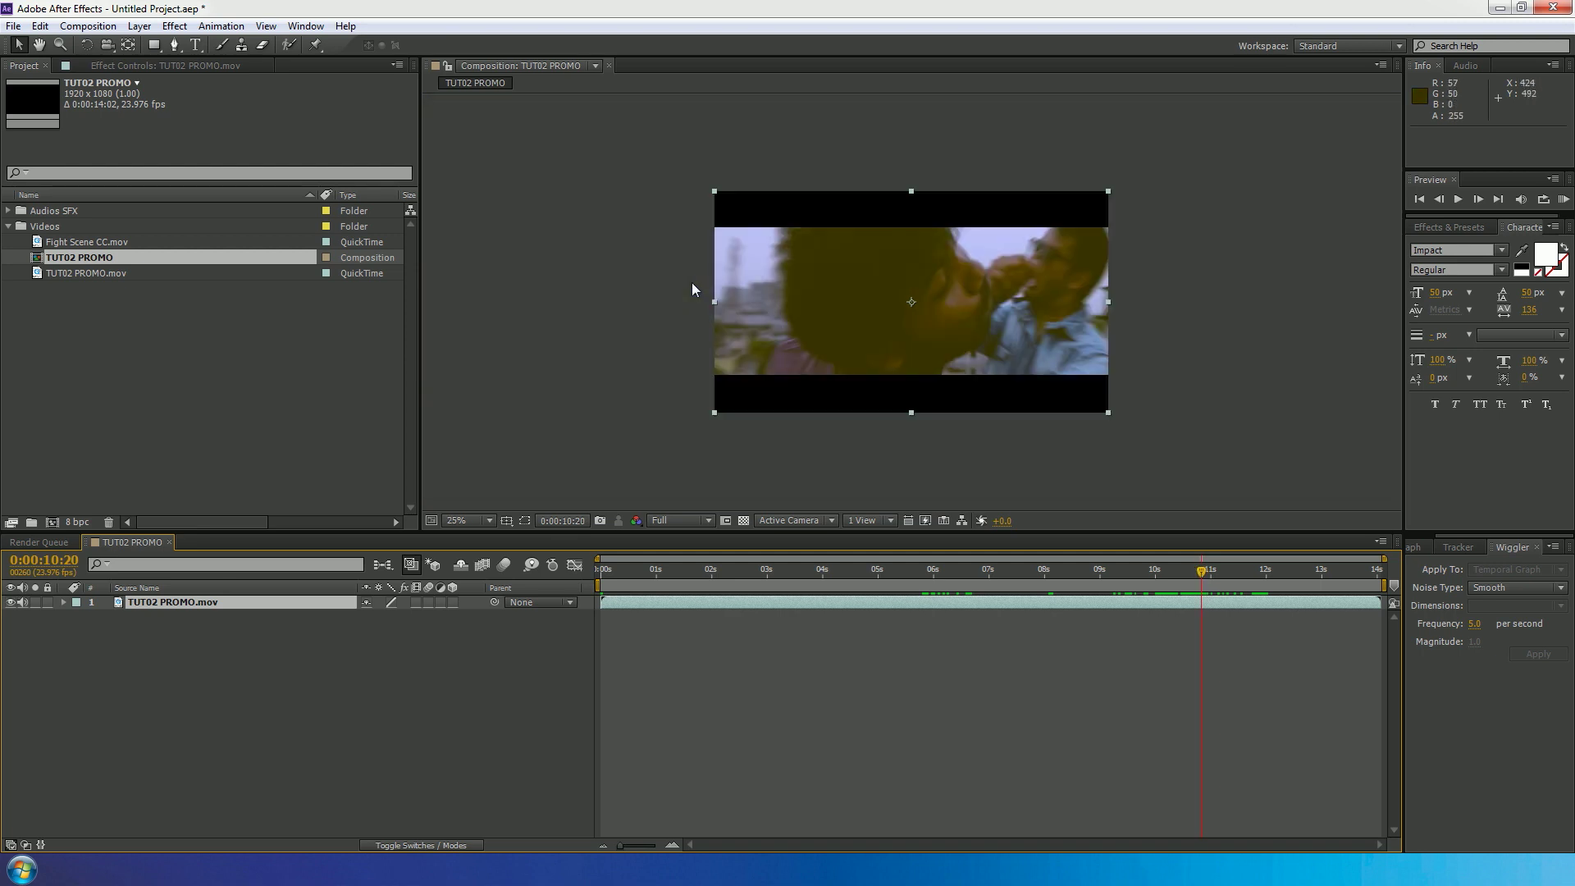
scroll(691, 282, up, 1)
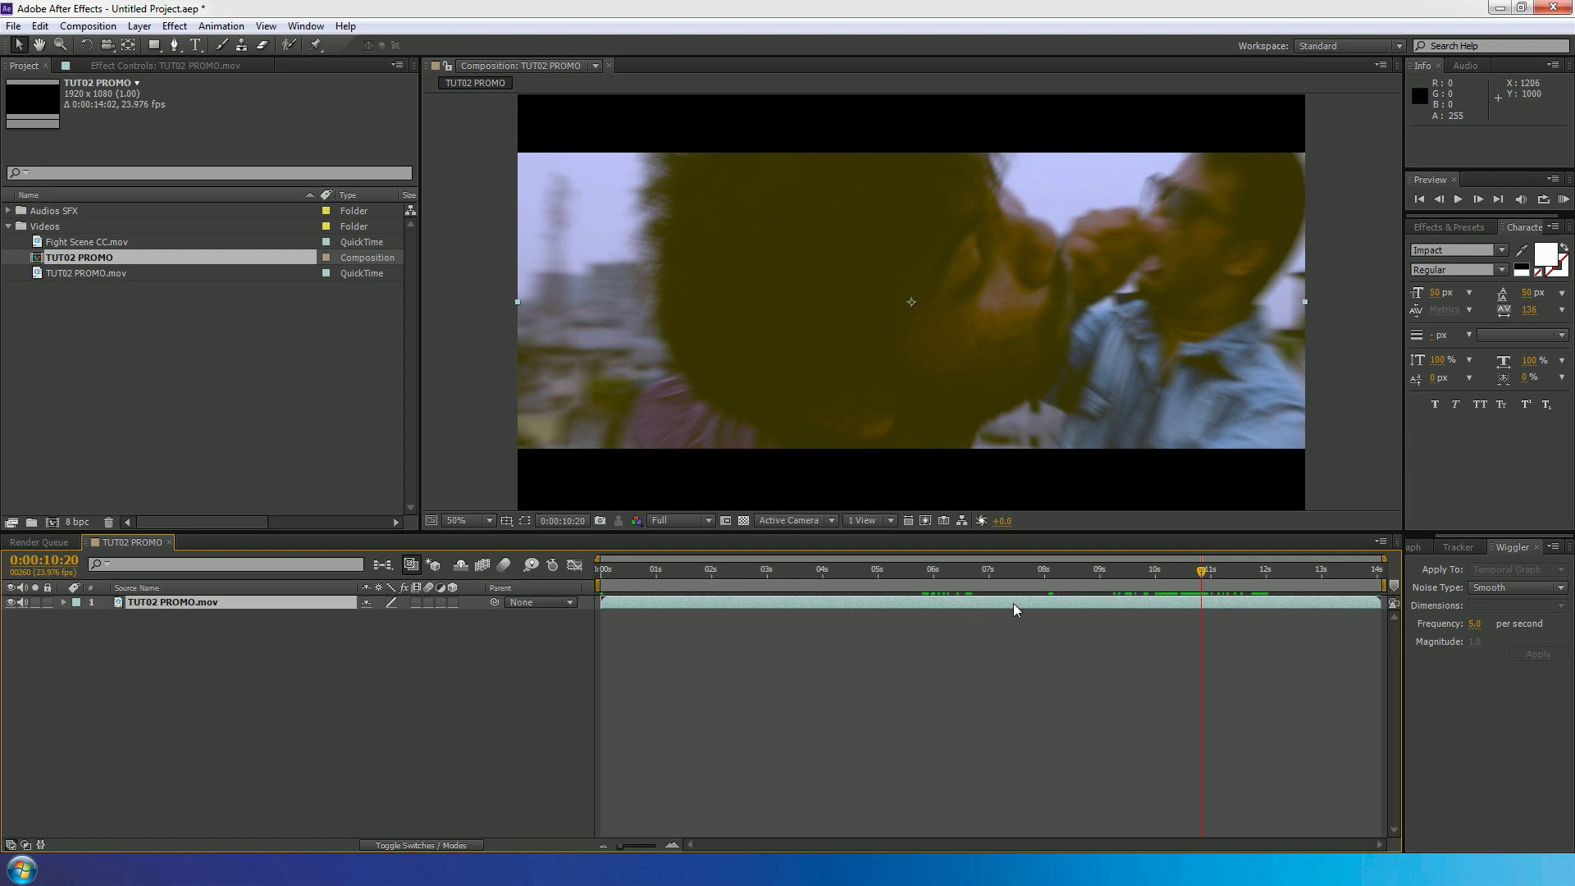
Delete the promo footage layer from its composition and create a new composition from Fight Scene CC.mov.
key(Delete)
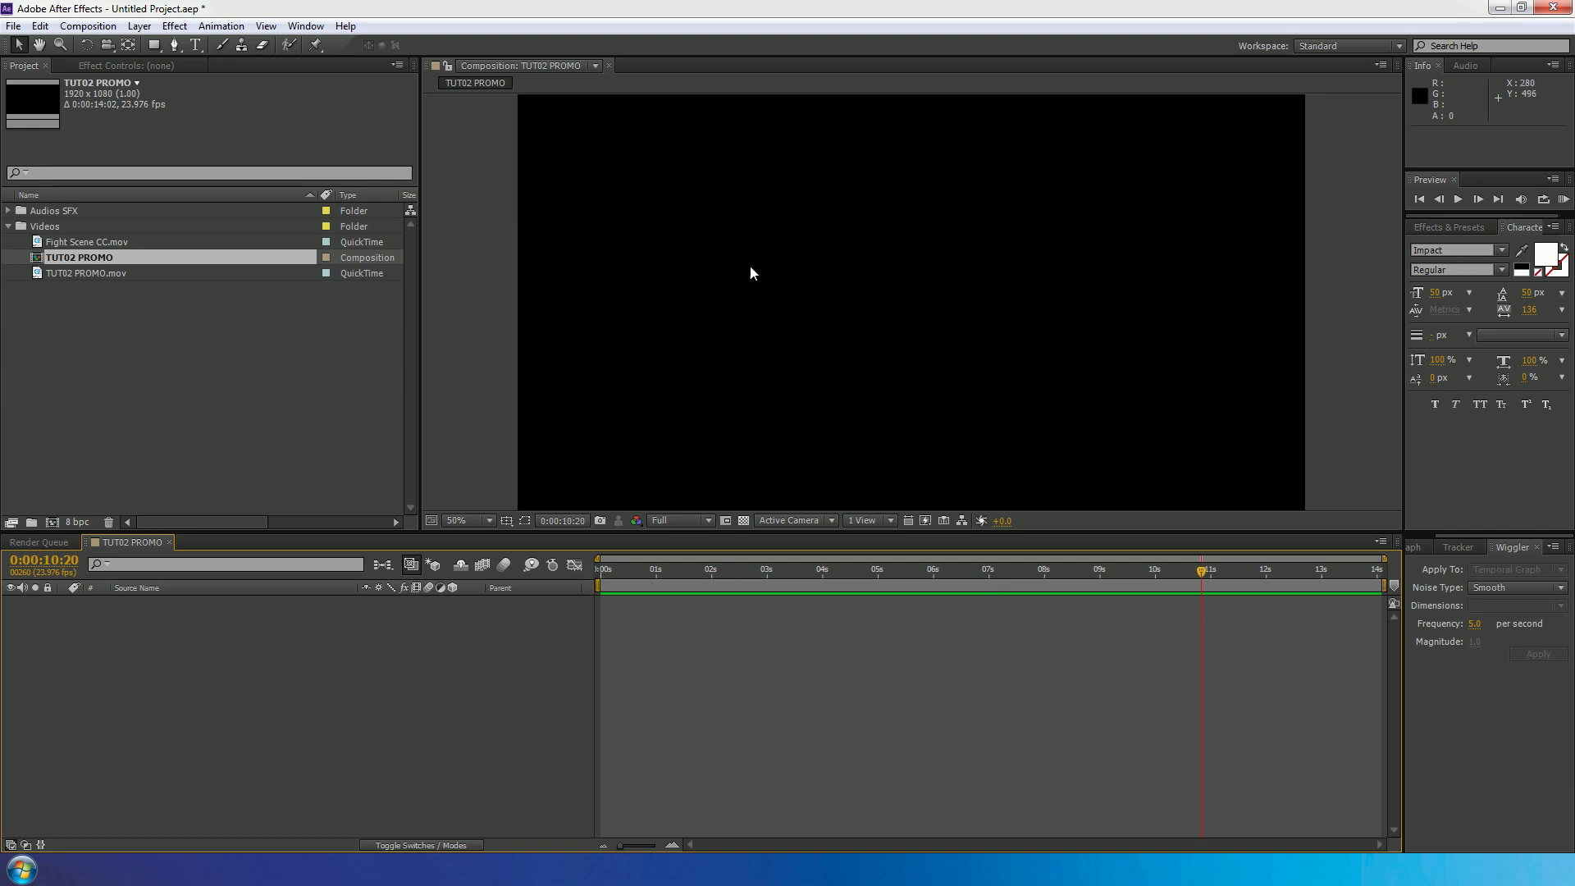
click(9, 227)
click(9, 227)
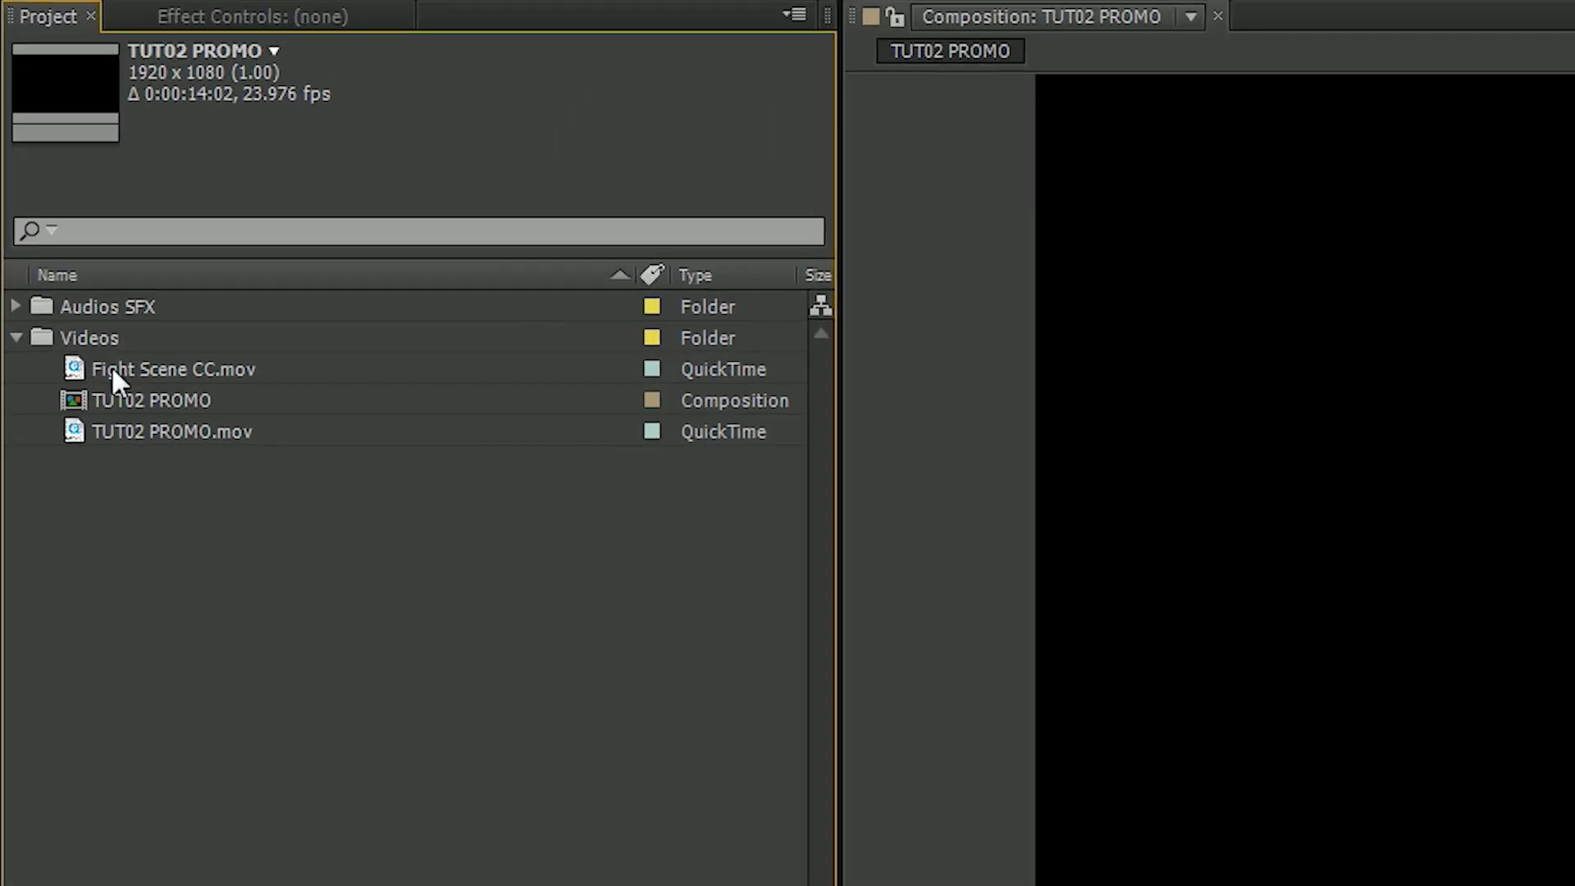
drag(126, 366, 203, 885)
drag(203, 726, 101, 750)
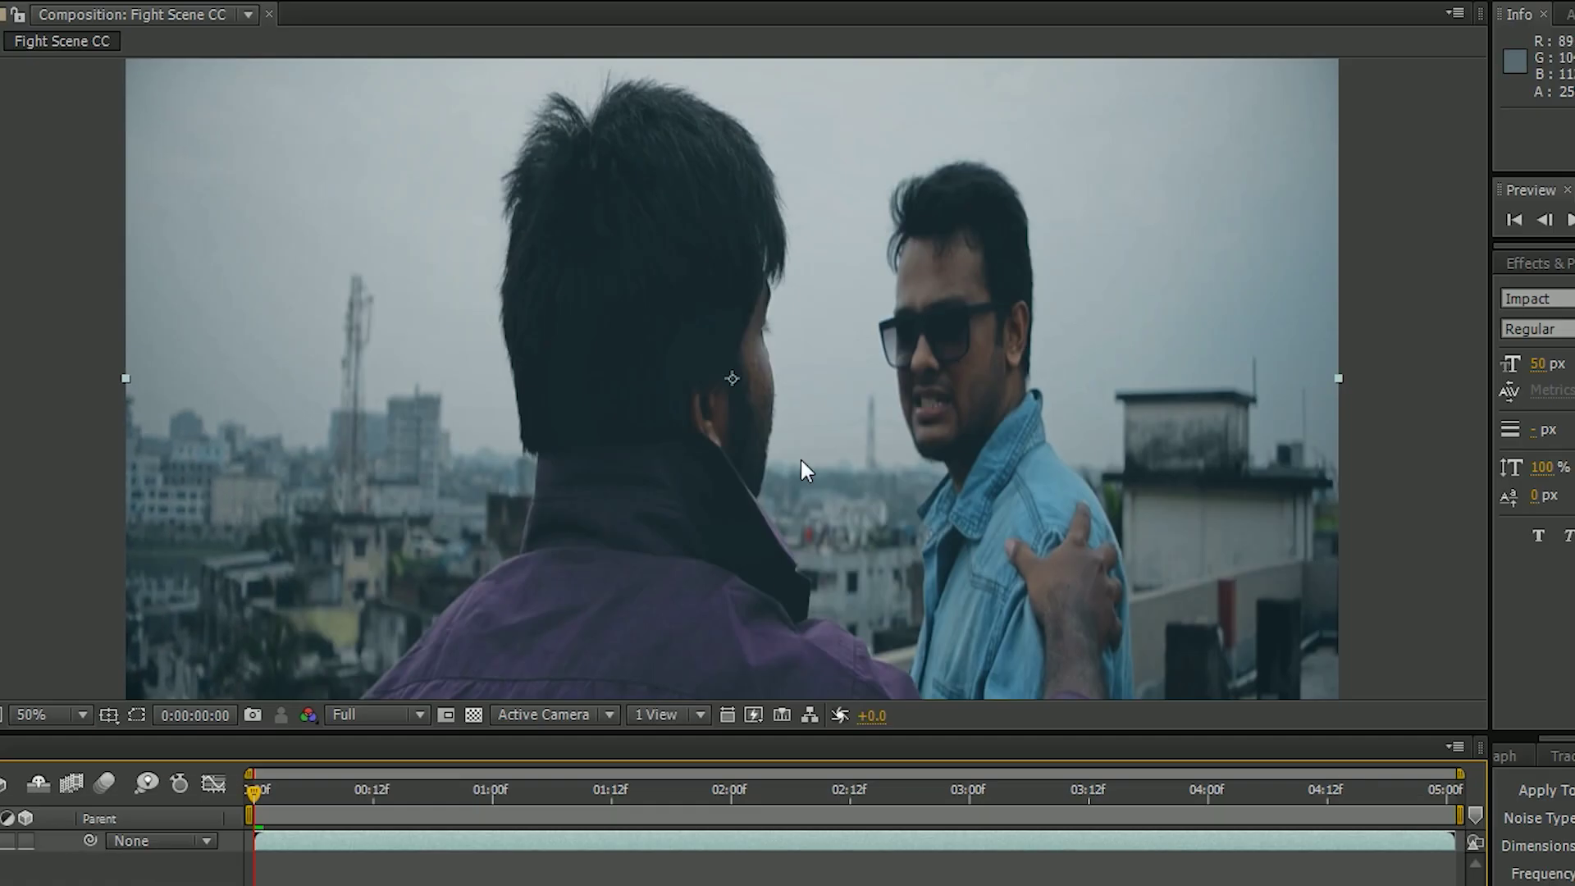
Split the Fight Scene CC.mov layer at 0:00:00:20, just before the first head impact.
drag(376, 815, 573, 859)
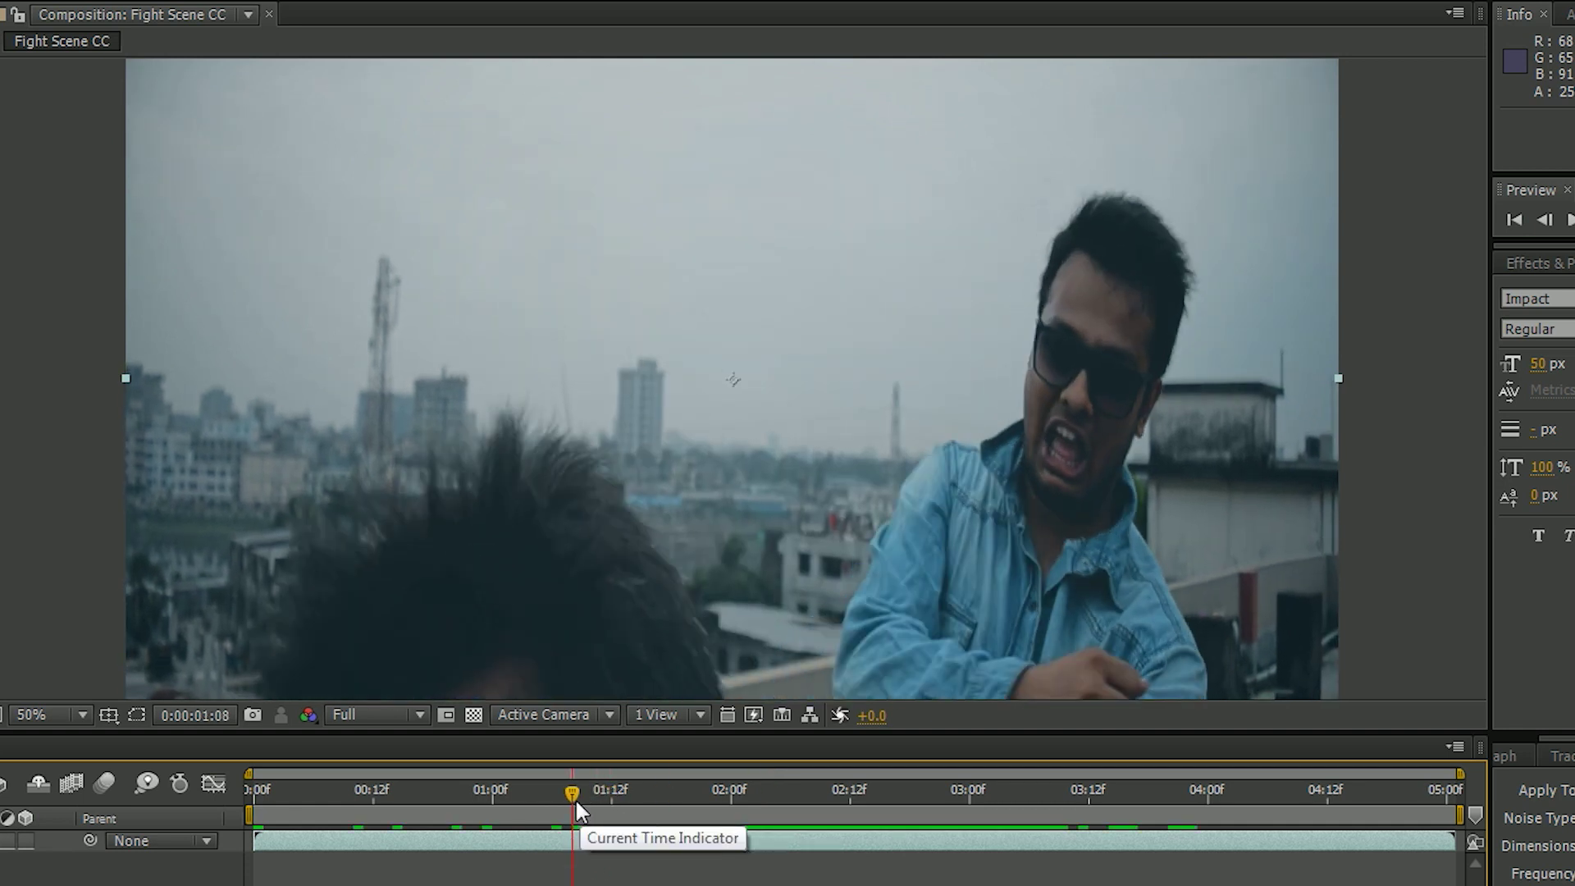
drag(576, 801, 464, 878)
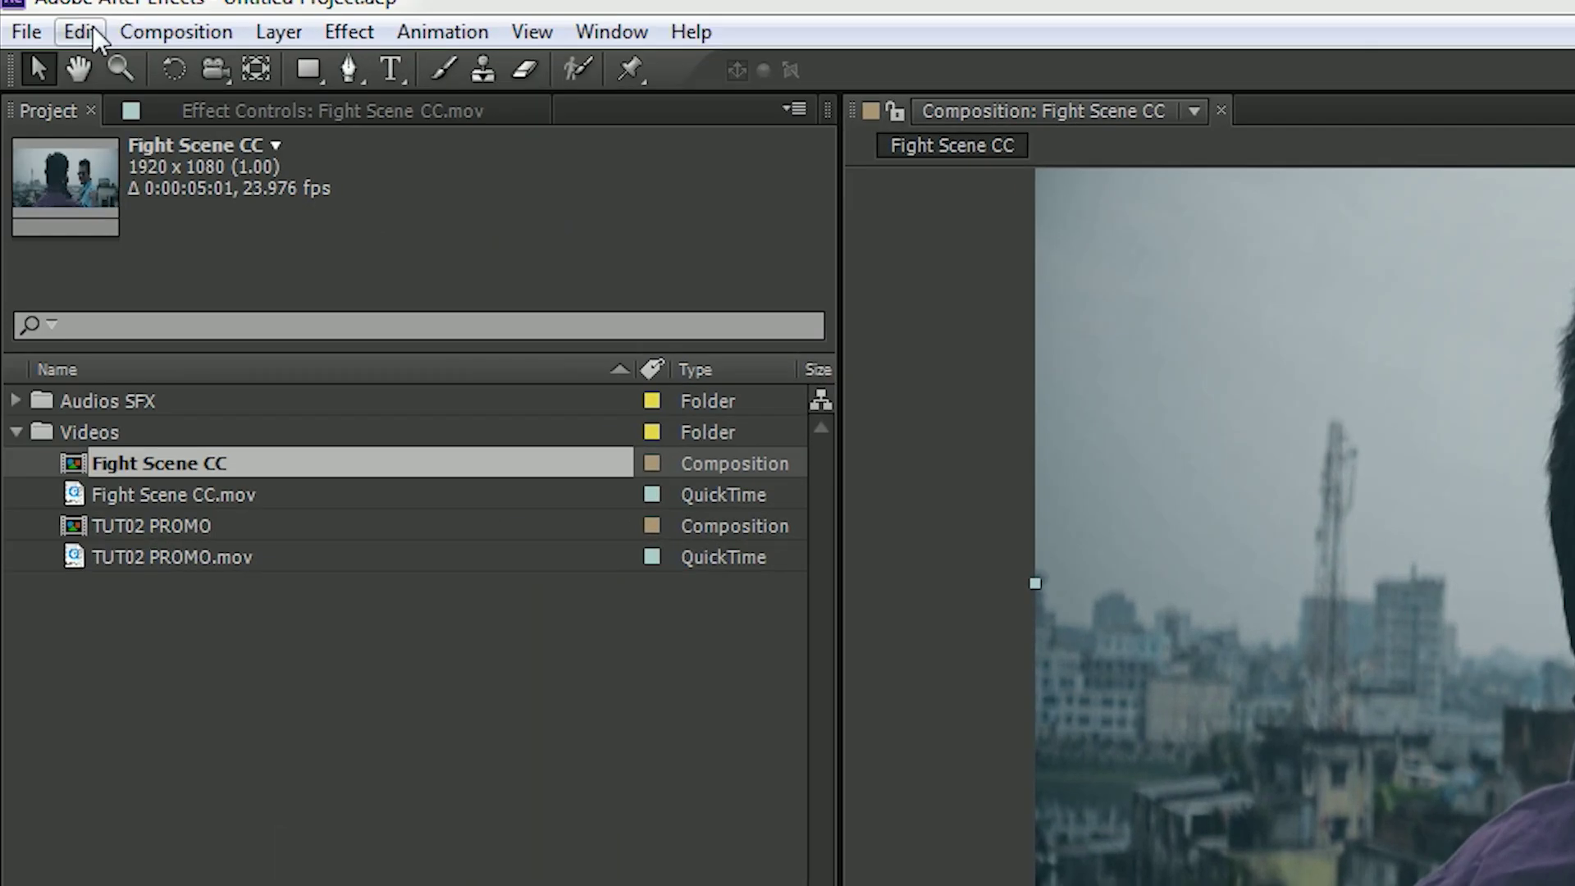
click(92, 27)
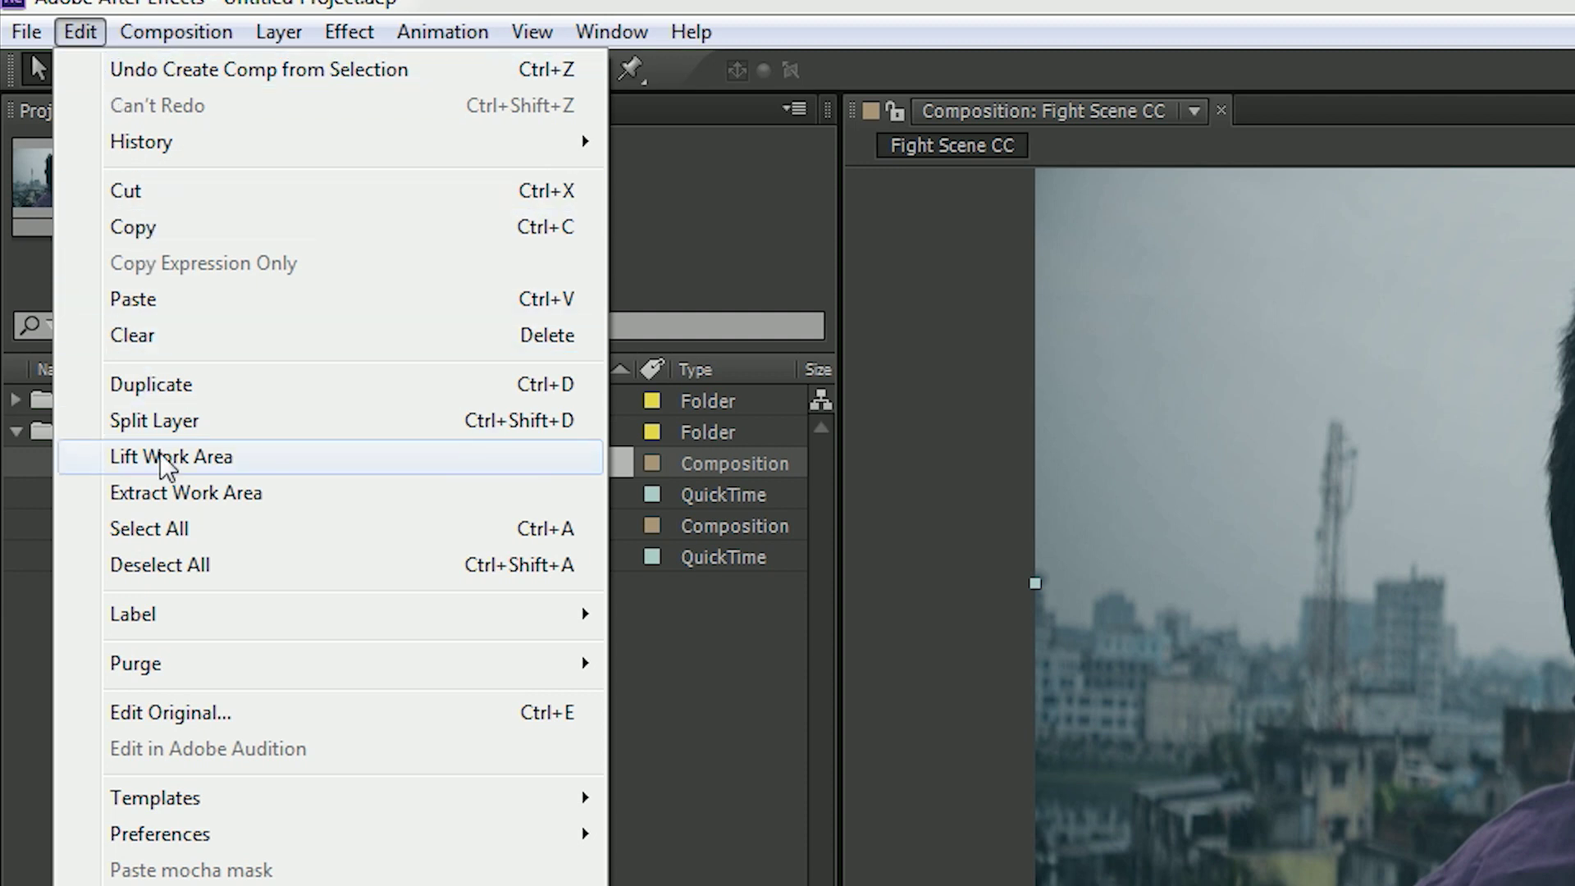
click(166, 425)
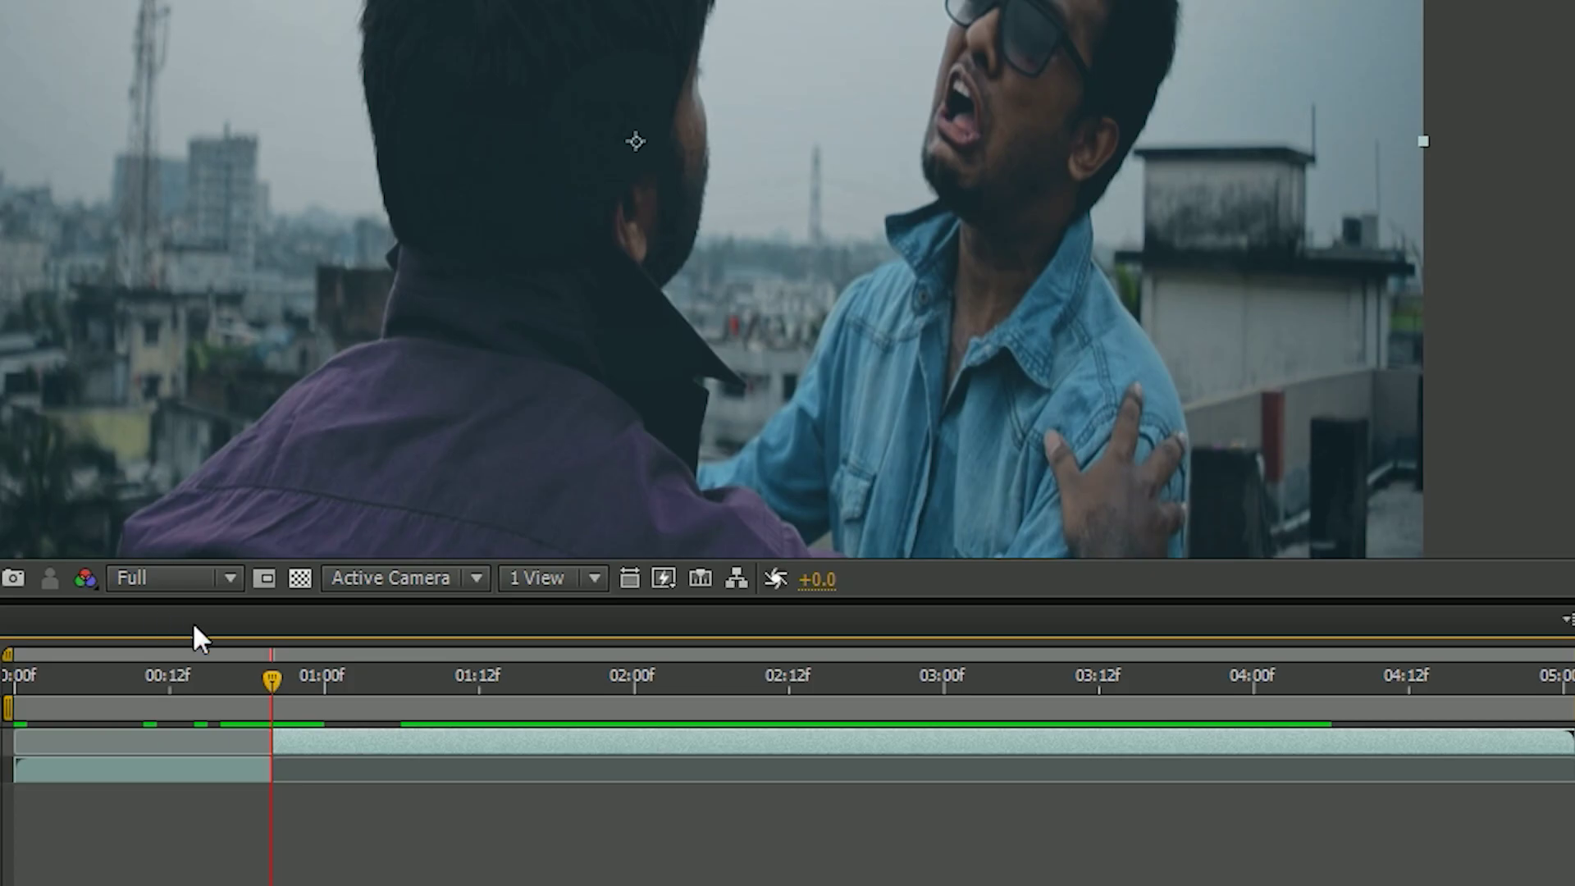
Split the remaining fight footage after the first impact at about 01:11 and before the second impact at about 02:06.
drag(282, 686, 468, 672)
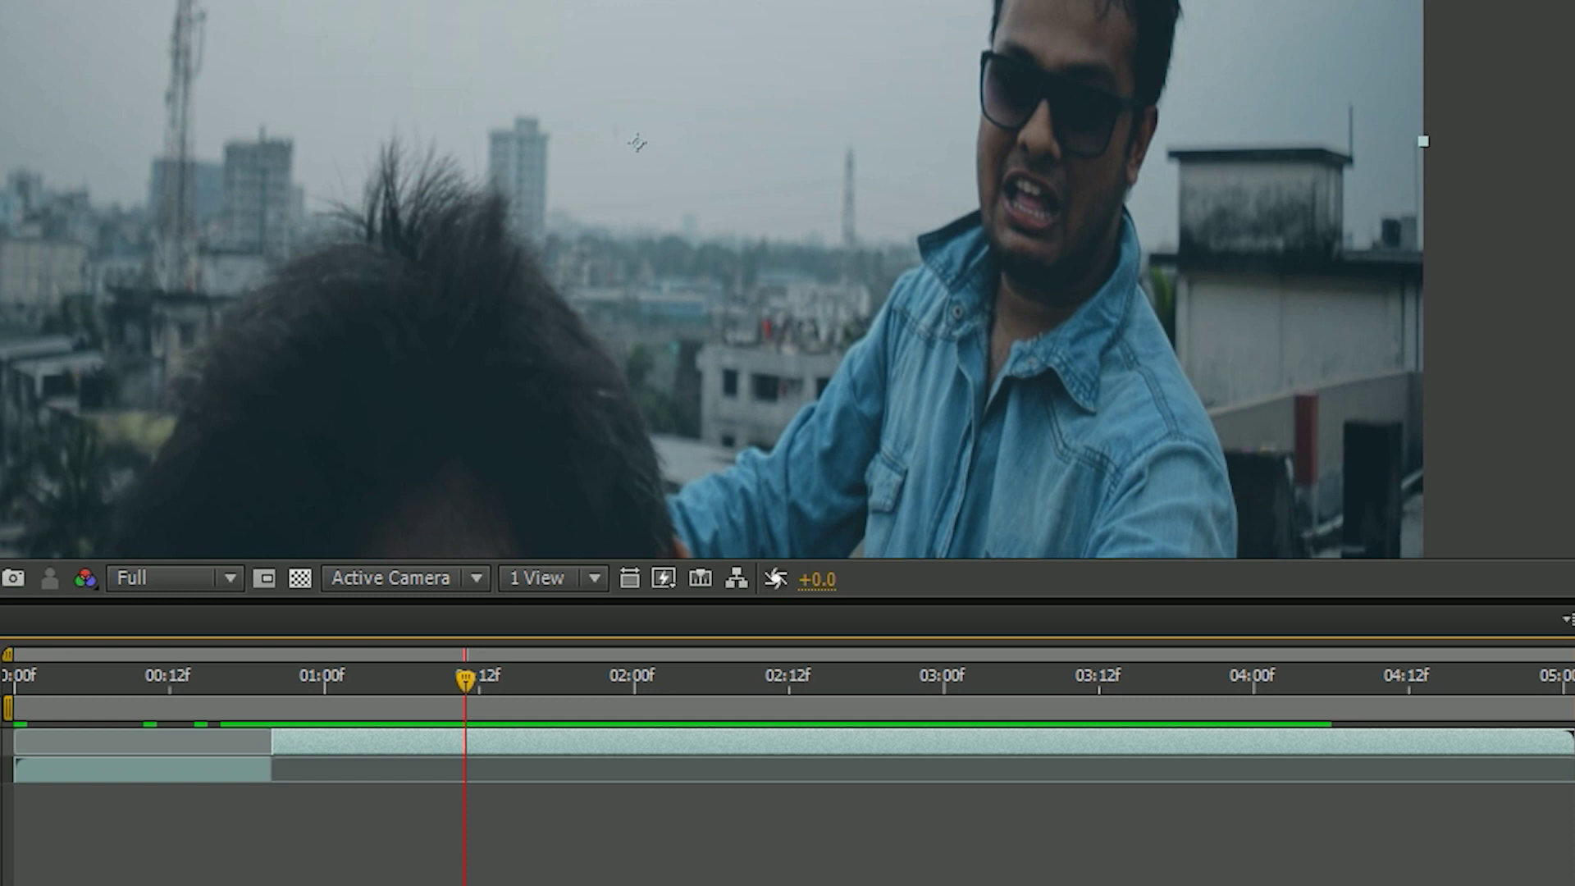
key(ctrl+shift+d)
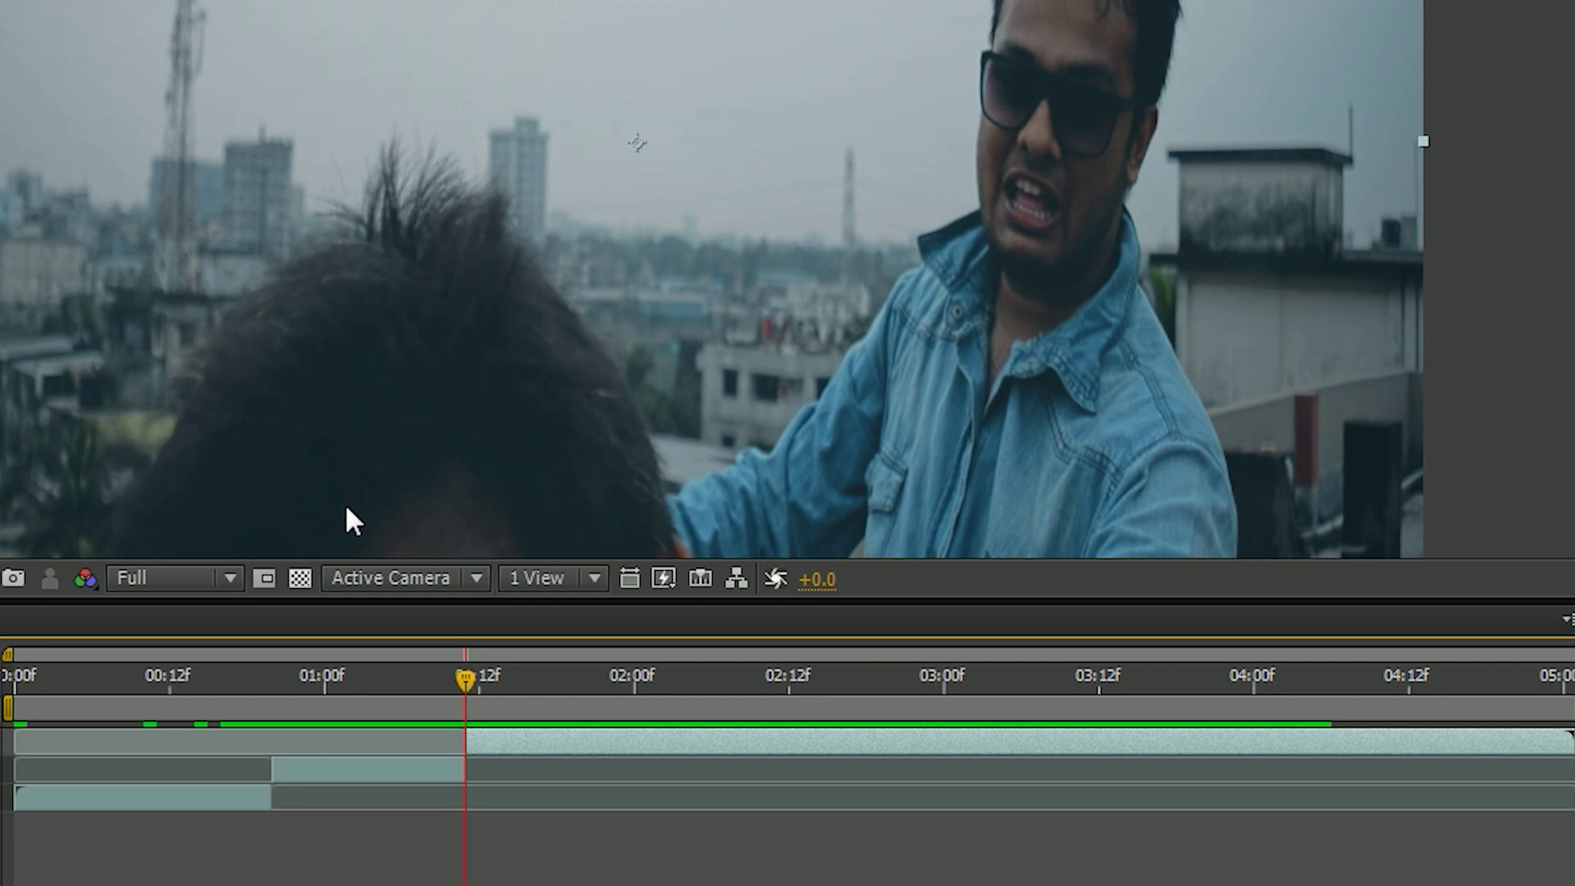
drag(507, 682, 669, 656)
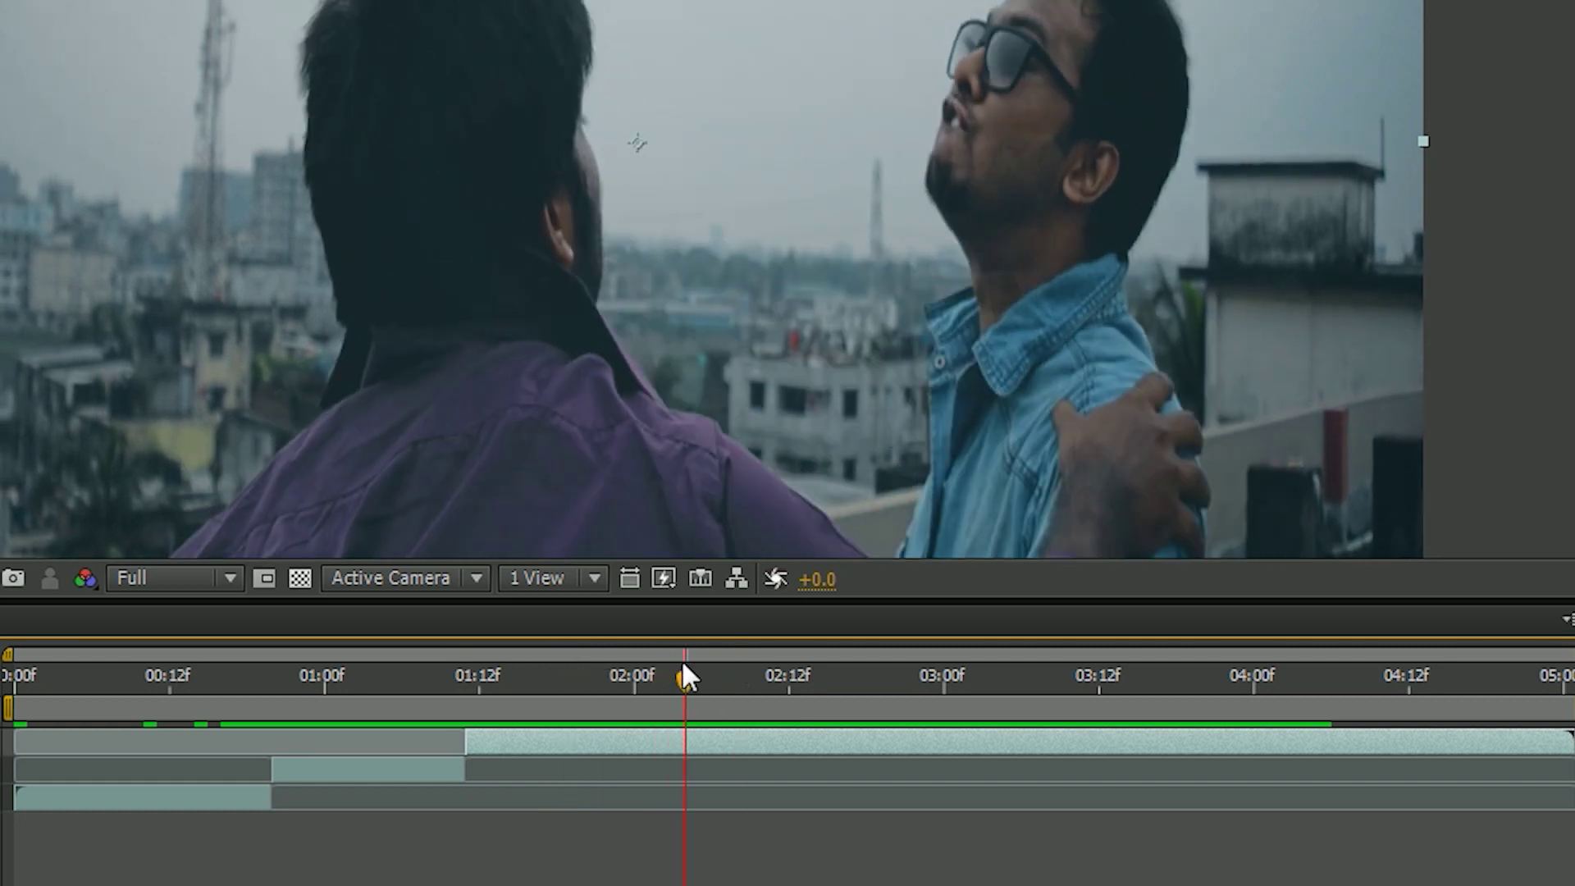
click(704, 666)
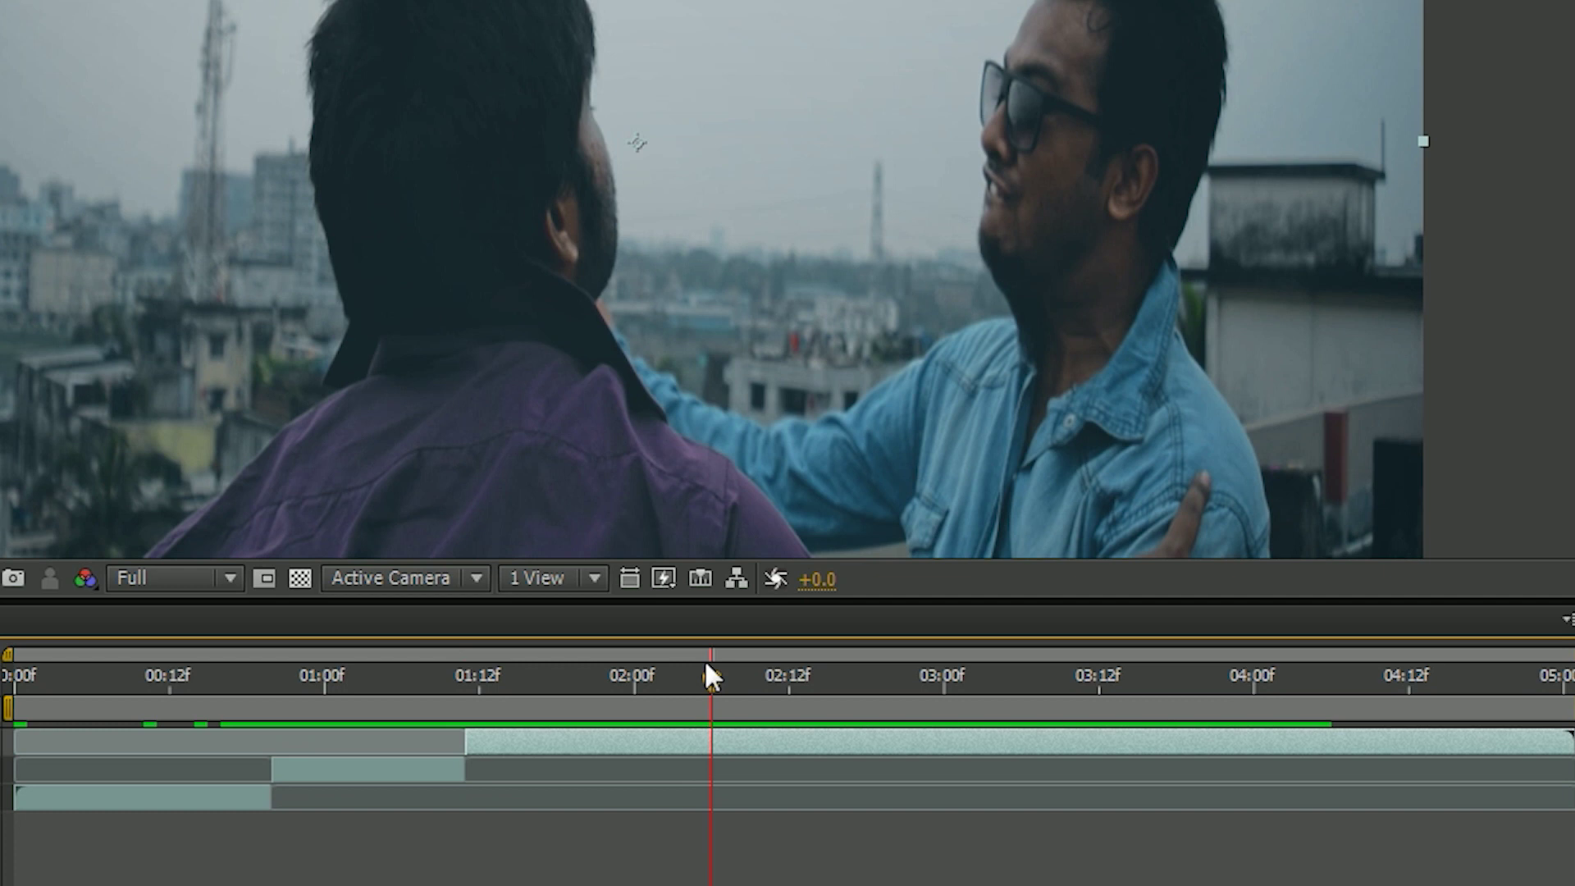
key(ctrl+shift+d)
Split the remaining fight footage at about 02:17, at 03:13 and at 04:02 to isolate the last impact.
drag(713, 677, 858, 690)
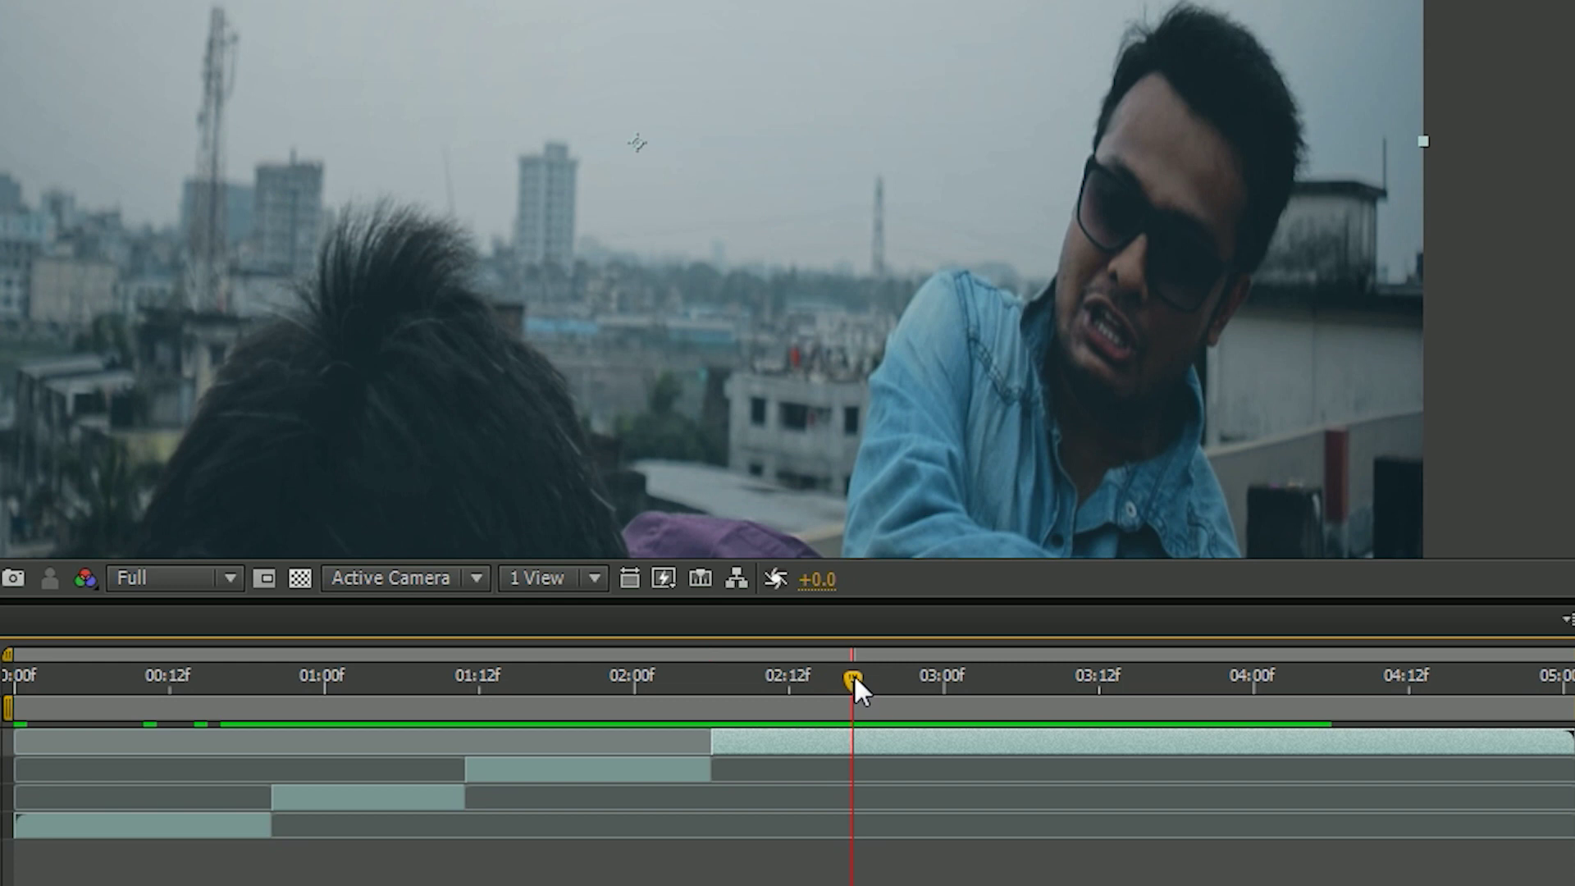
key(ctrl+shift+d)
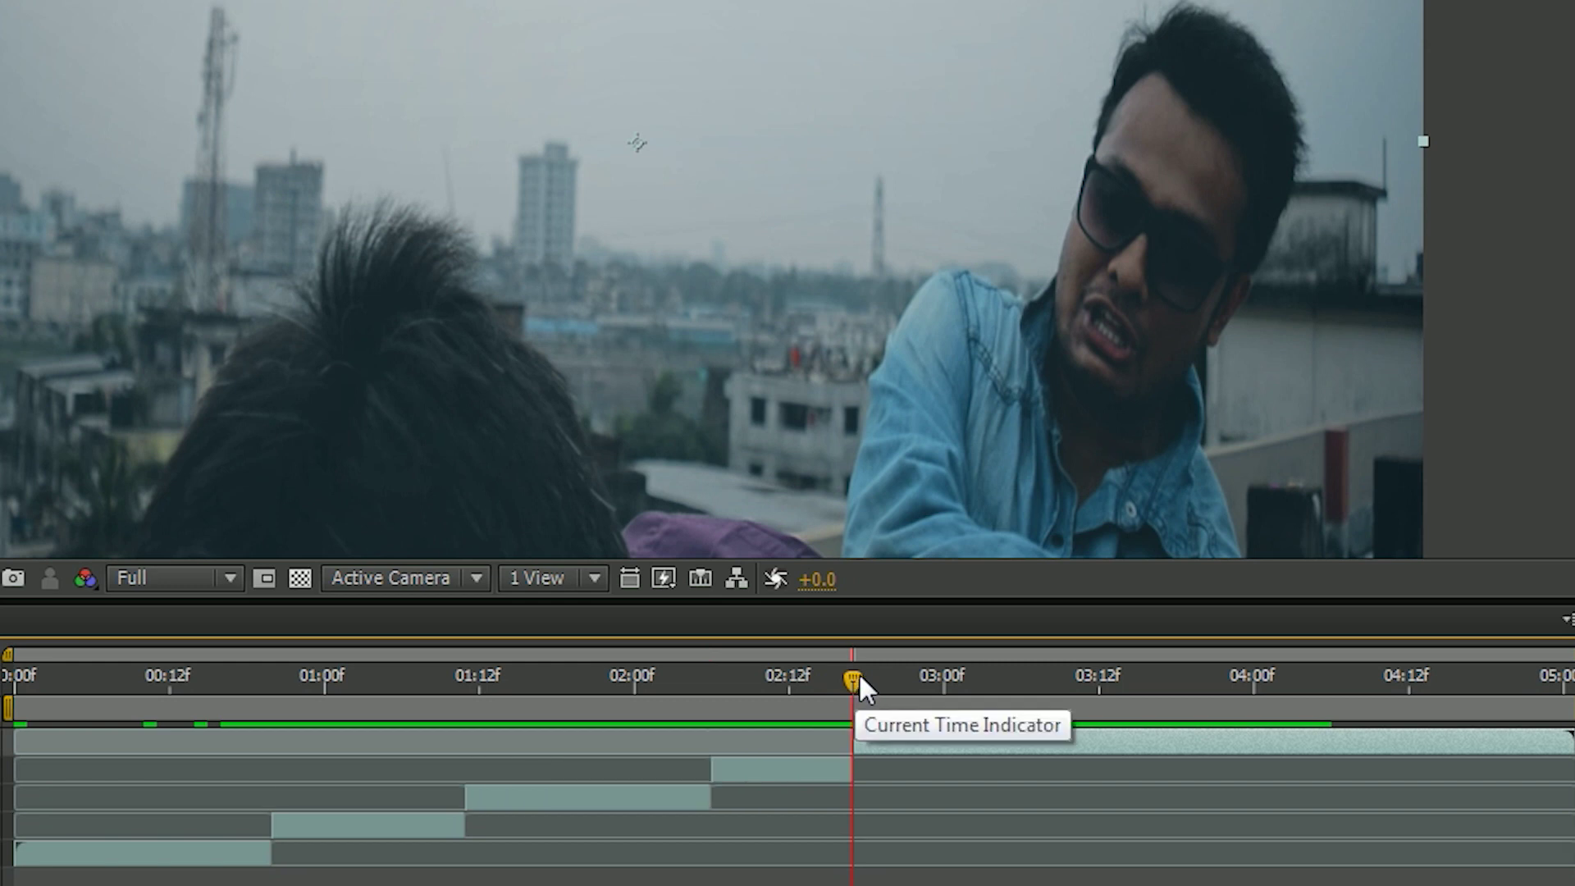
drag(859, 674, 1117, 716)
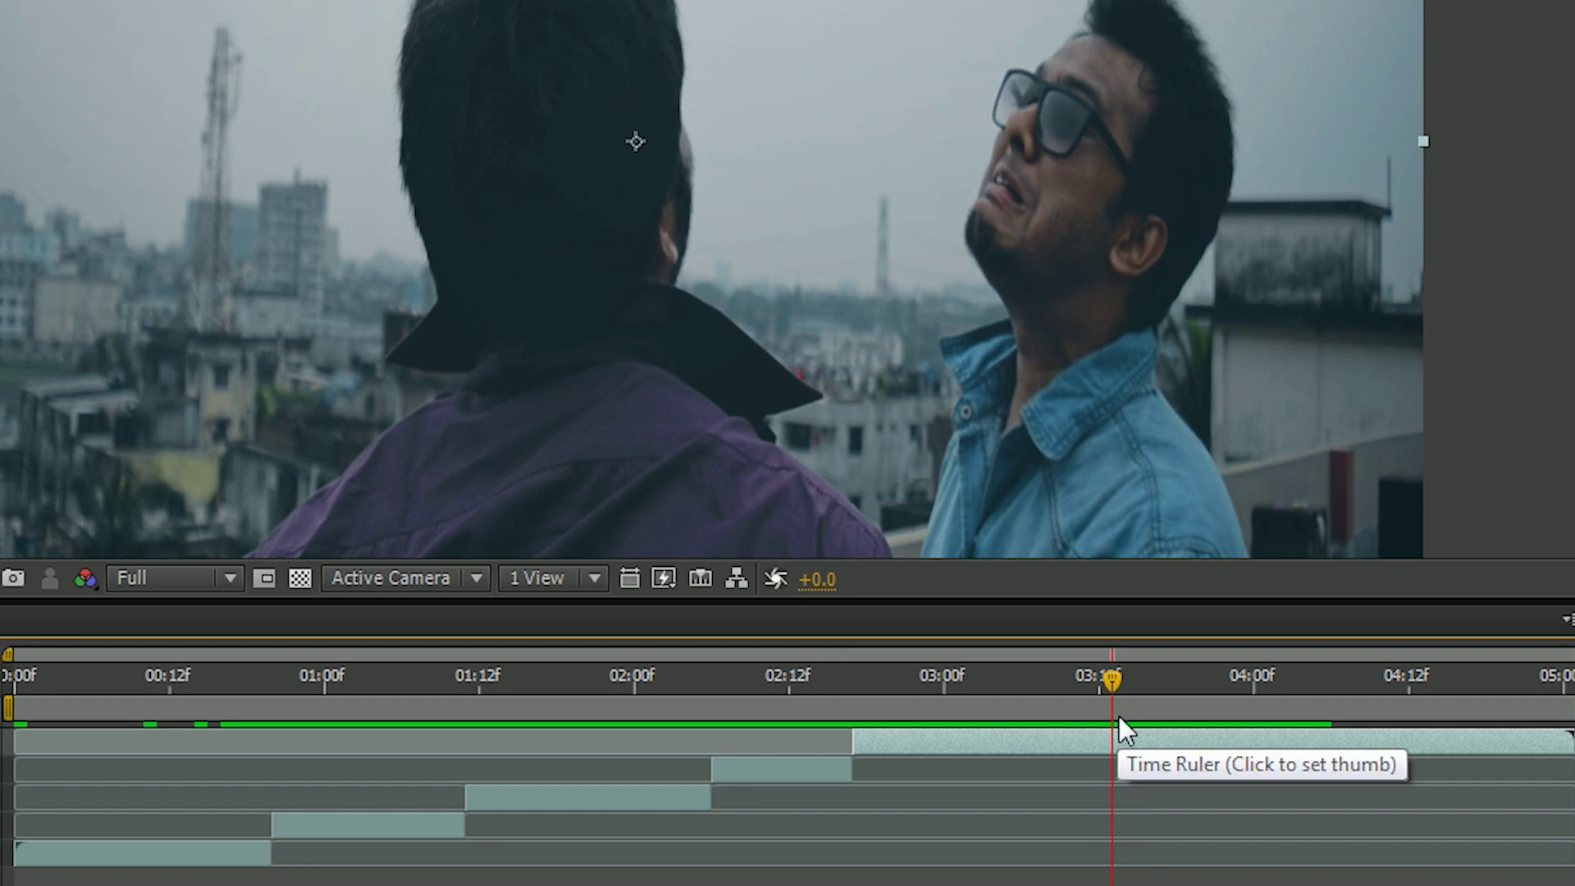
key(ctrl+shift+d)
drag(1112, 692, 1276, 692)
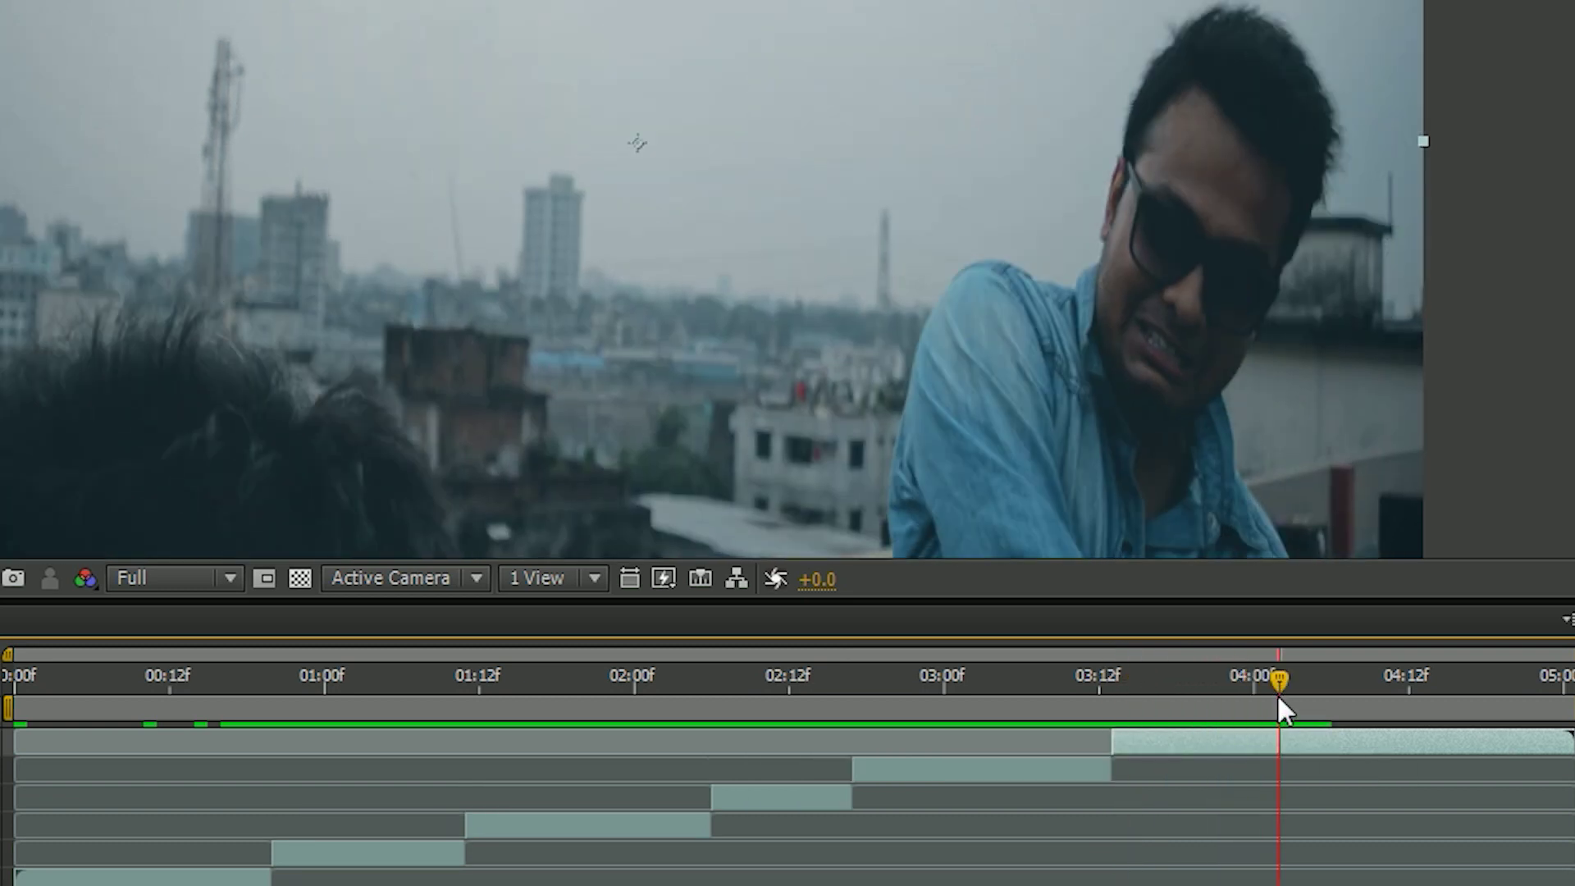
key(ctrl+shift+d)
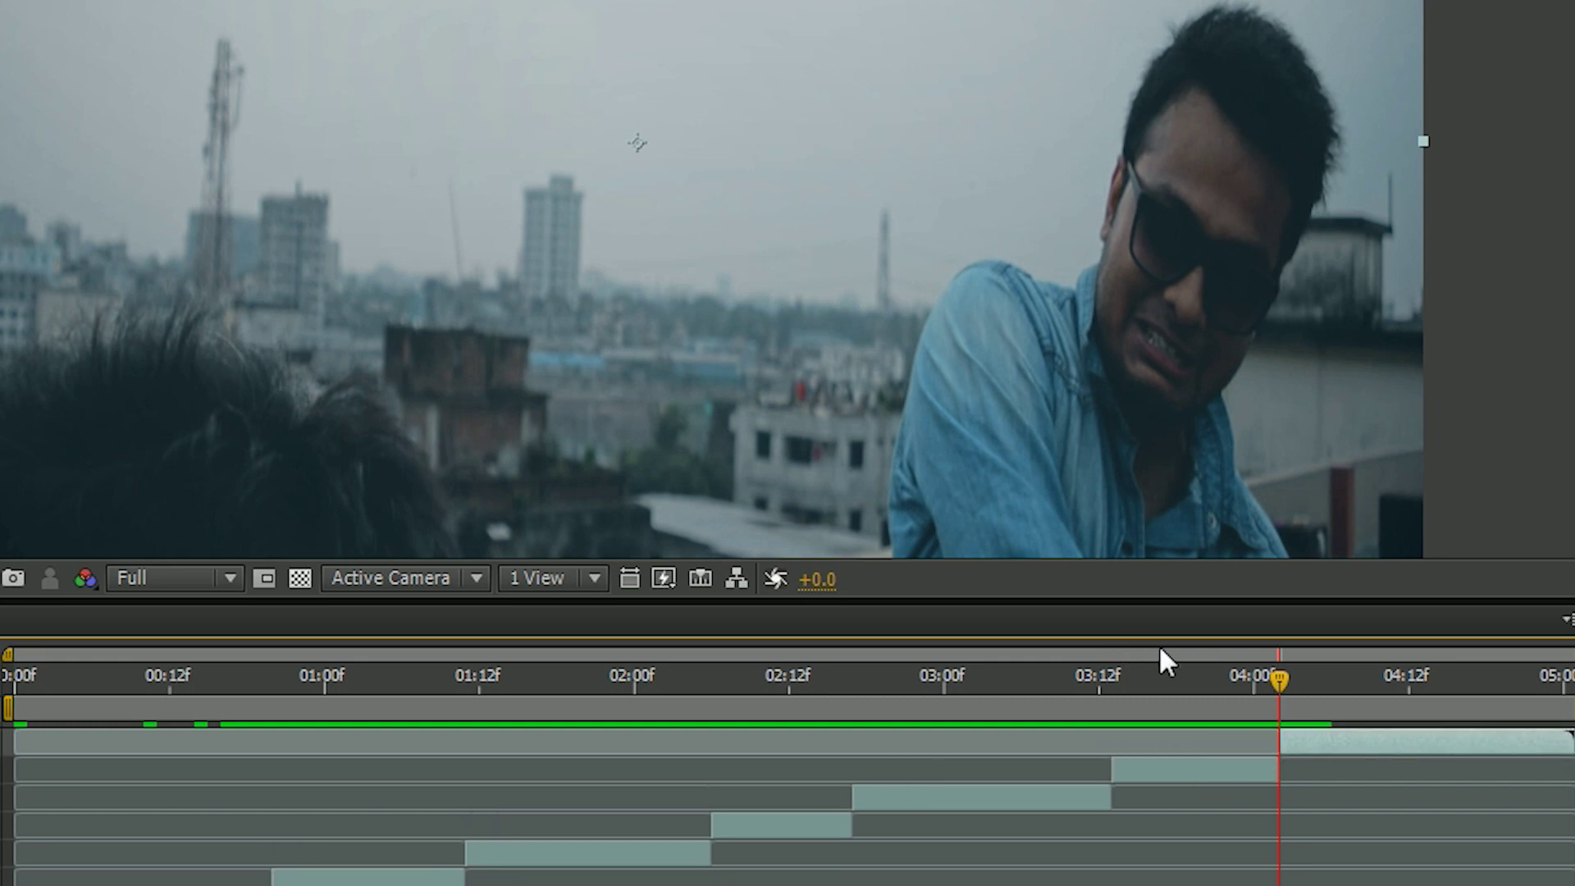
Scrub through the split fight footage and check that each head impact lies in its own segment.
drag(815, 681, 443, 698)
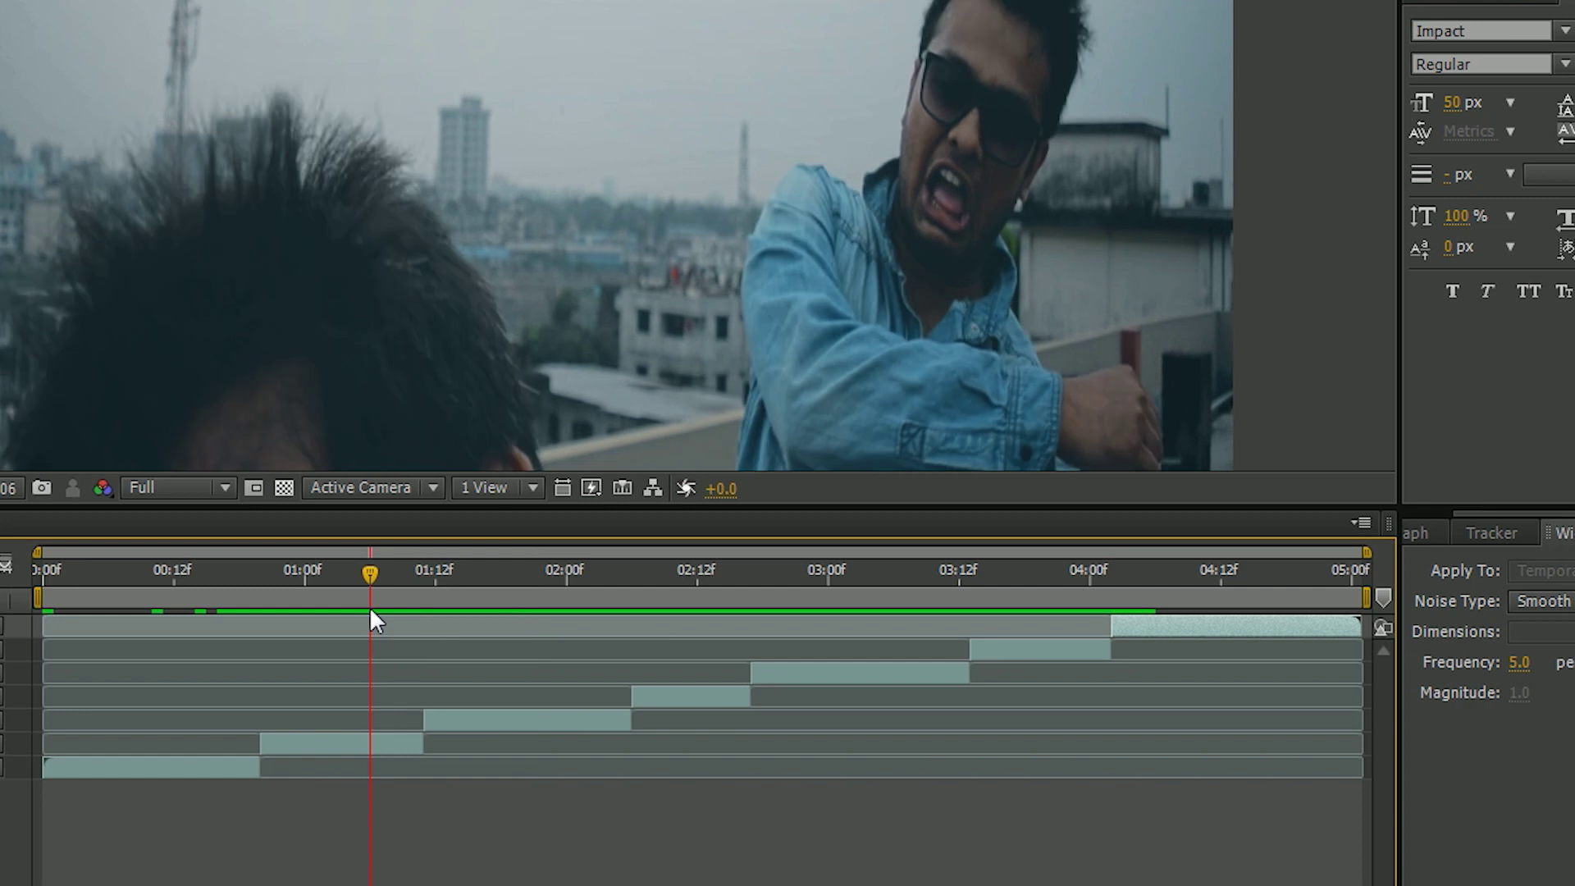
drag(370, 611, 151, 673)
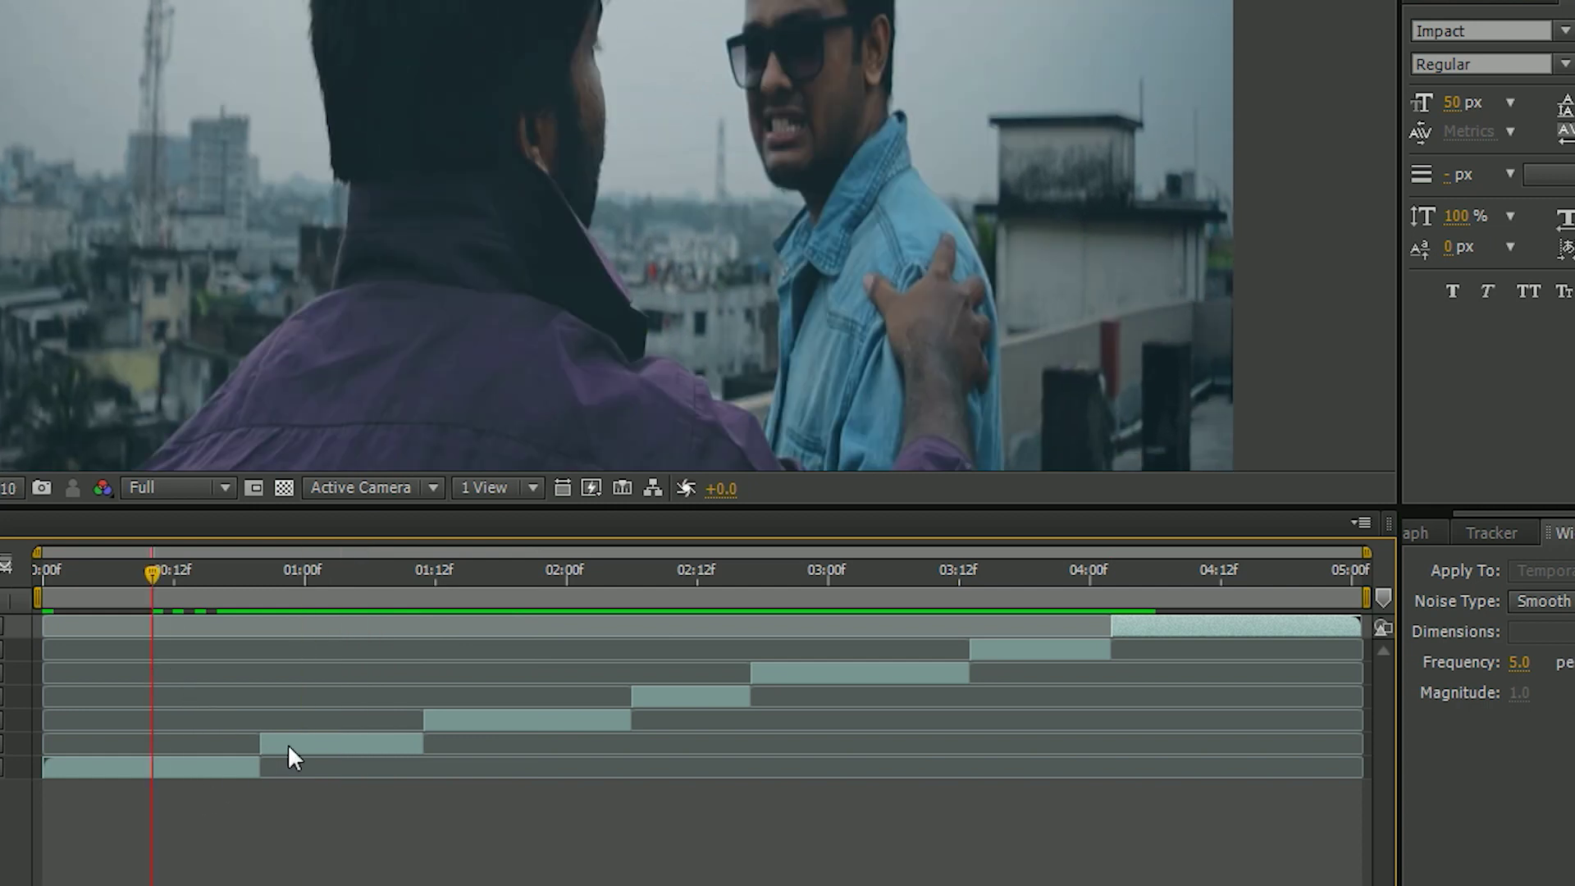
click(338, 748)
click(726, 695)
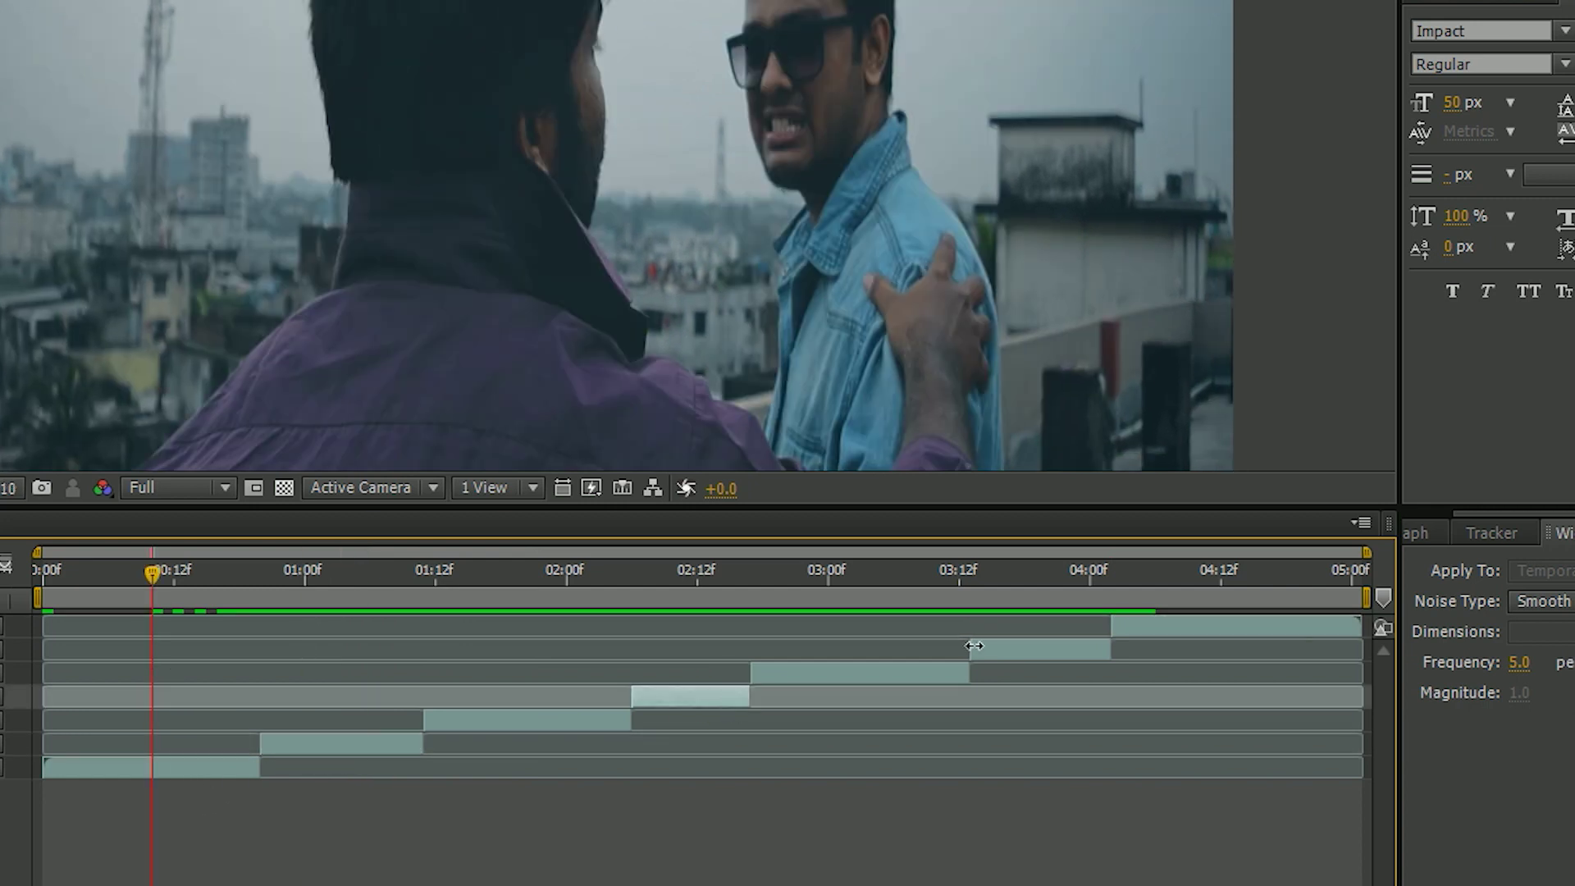
click(1028, 654)
drag(215, 578, 399, 594)
drag(609, 576, 756, 617)
click(991, 579)
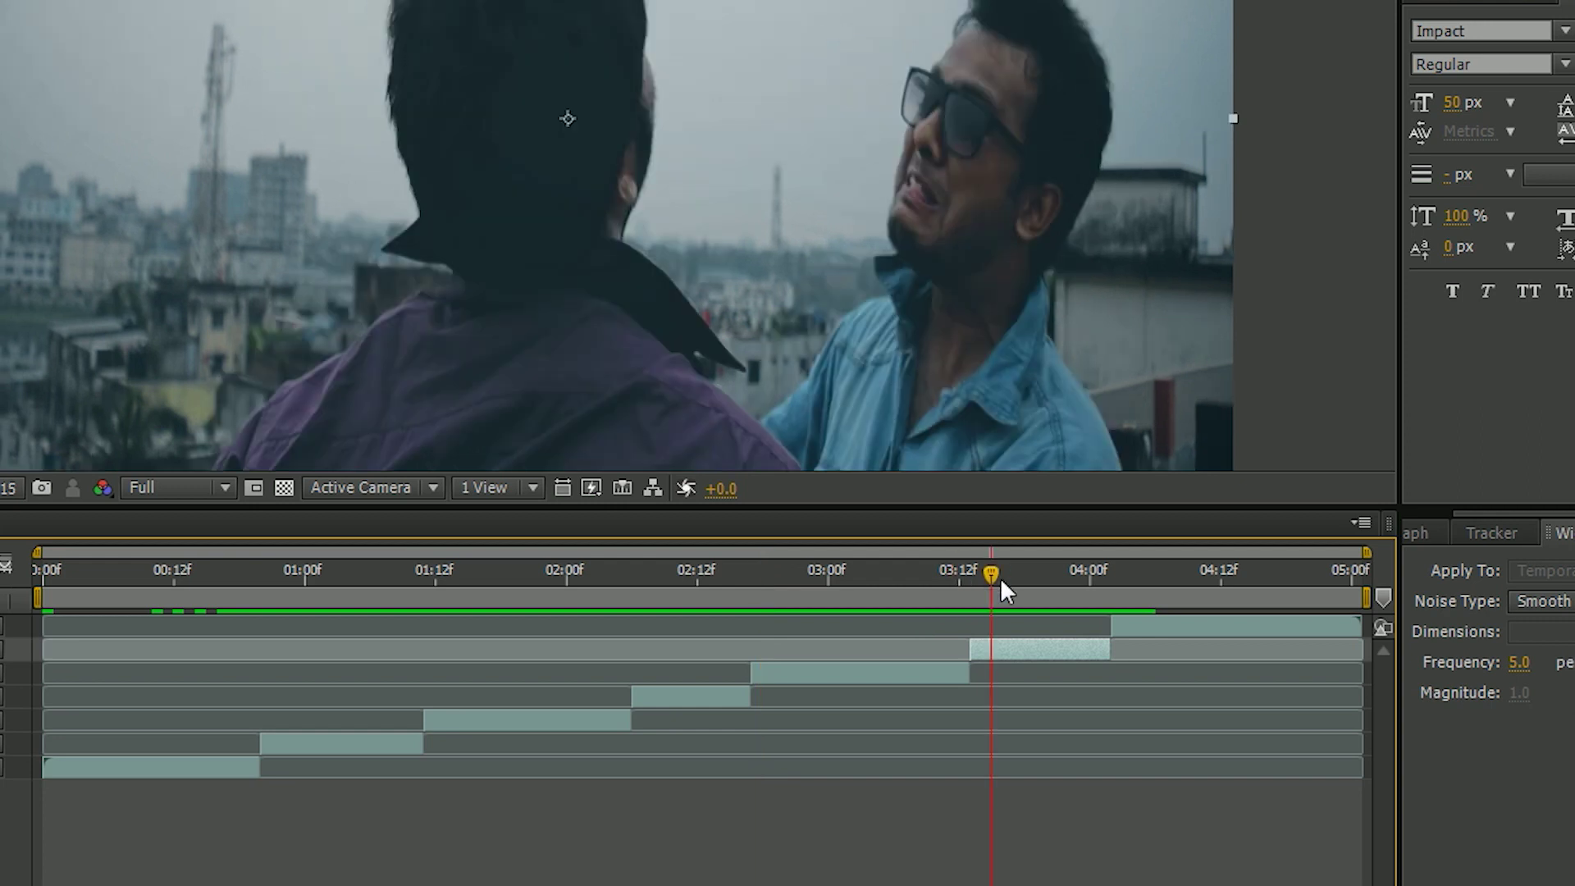
drag(1000, 577, 1076, 599)
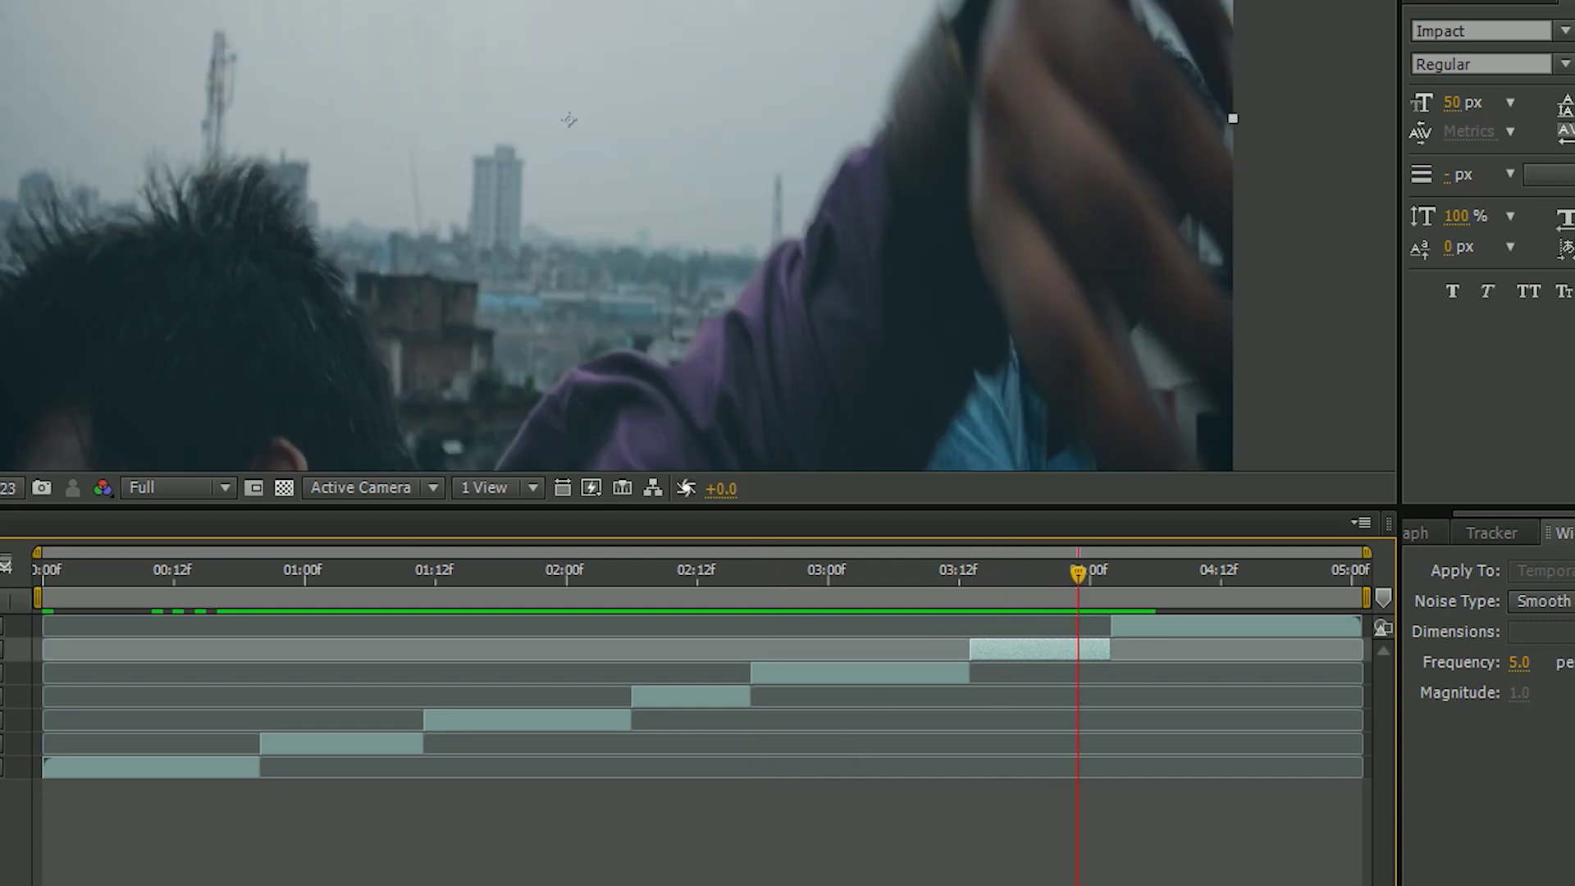
click(293, 595)
drag(293, 597, 502, 600)
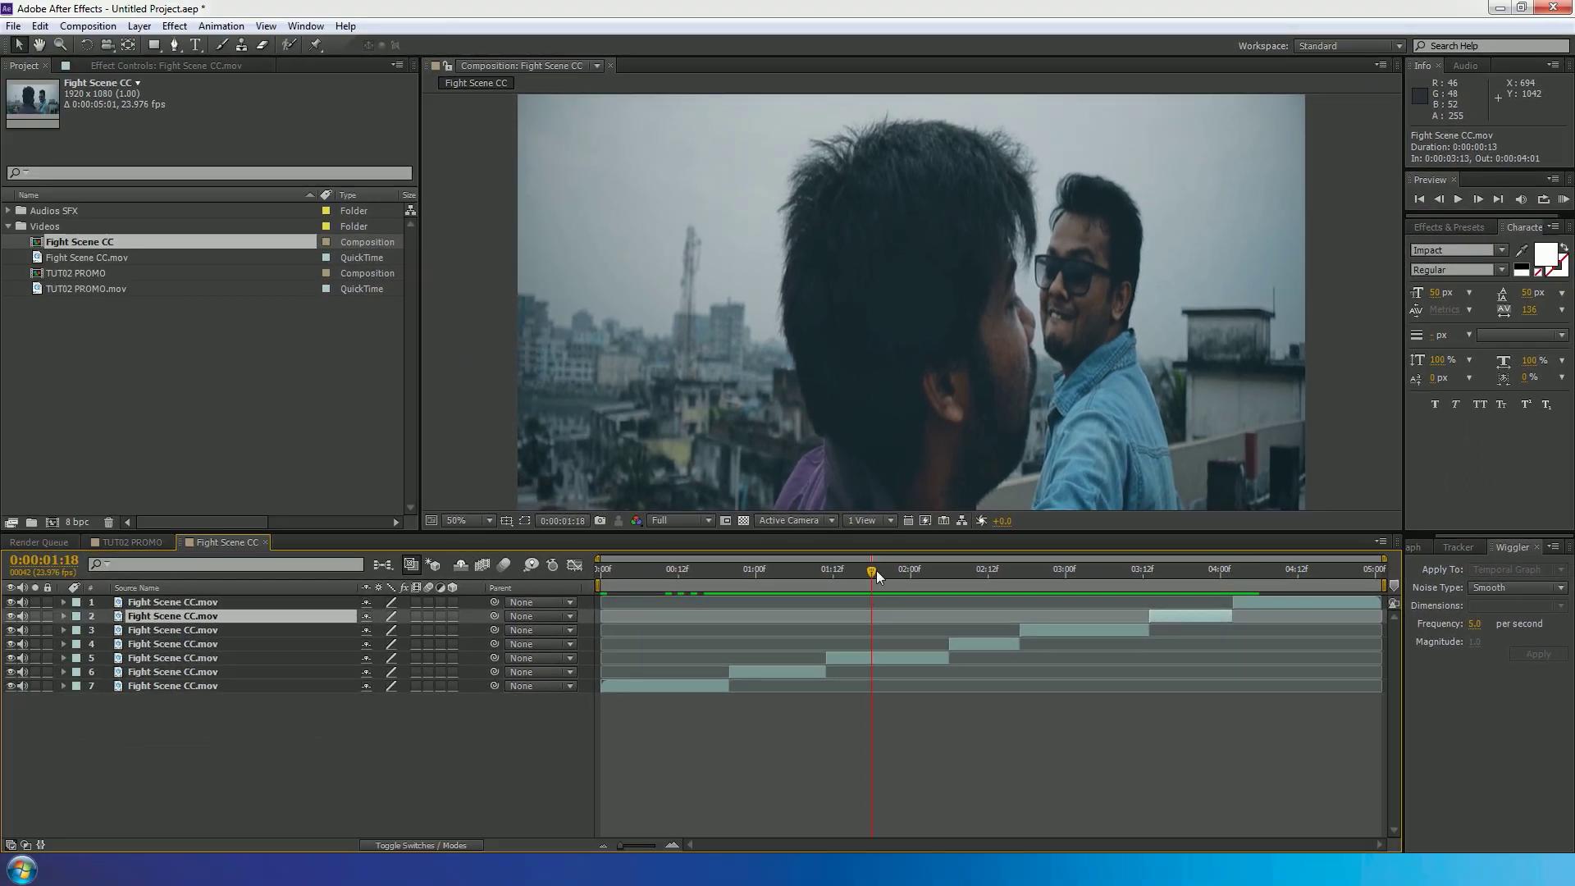
drag(876, 569, 774, 589)
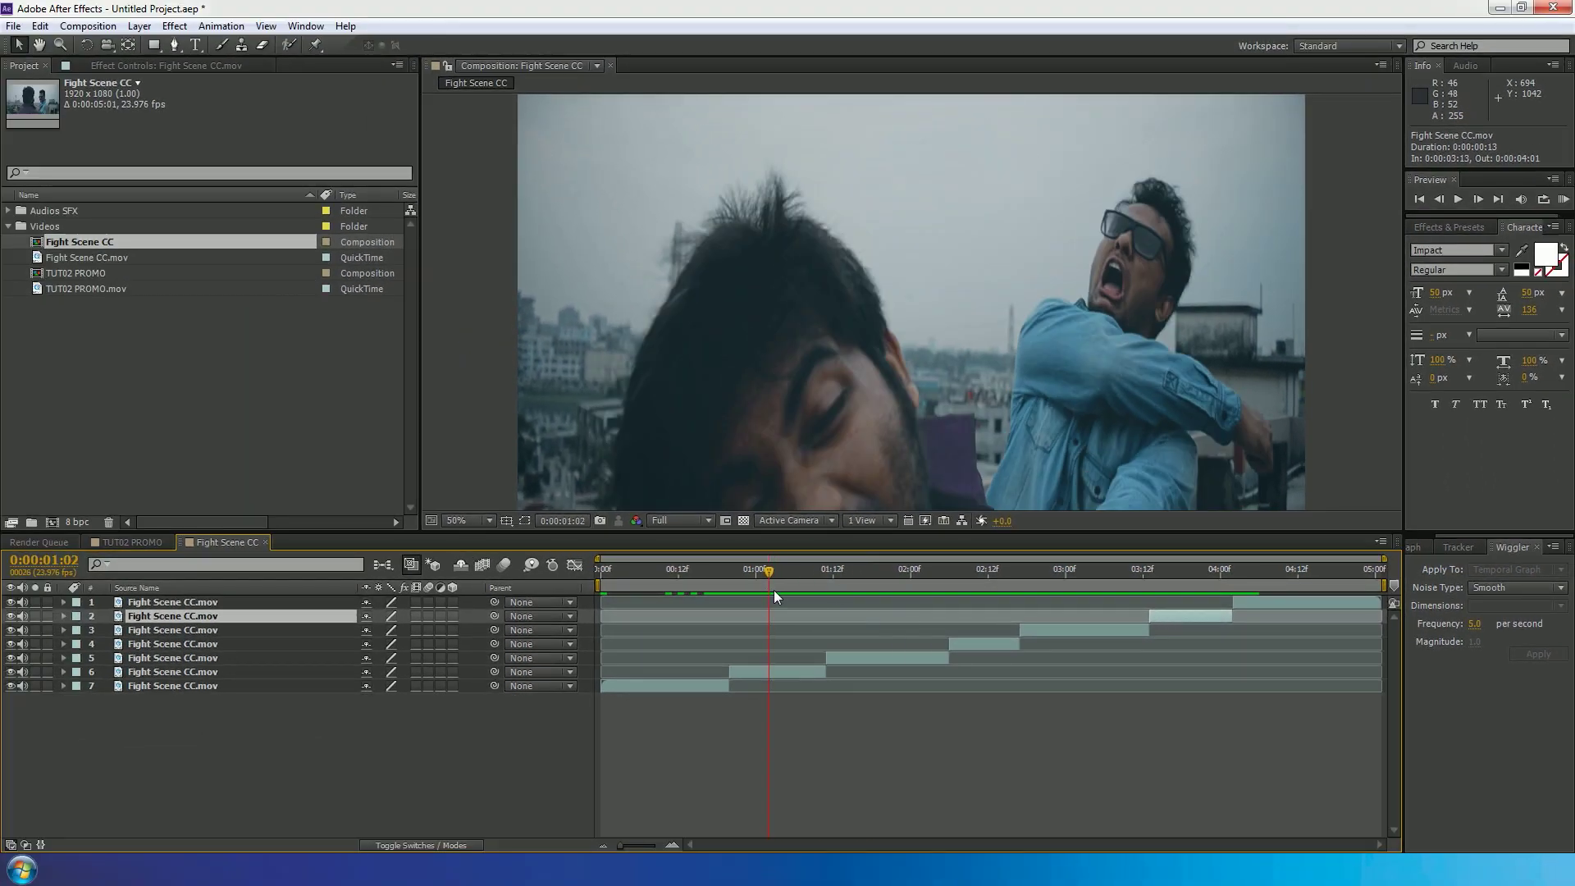
Add the expression wiggle(20,35) to the Position of the first-impact segment on layer 6.
click(785, 674)
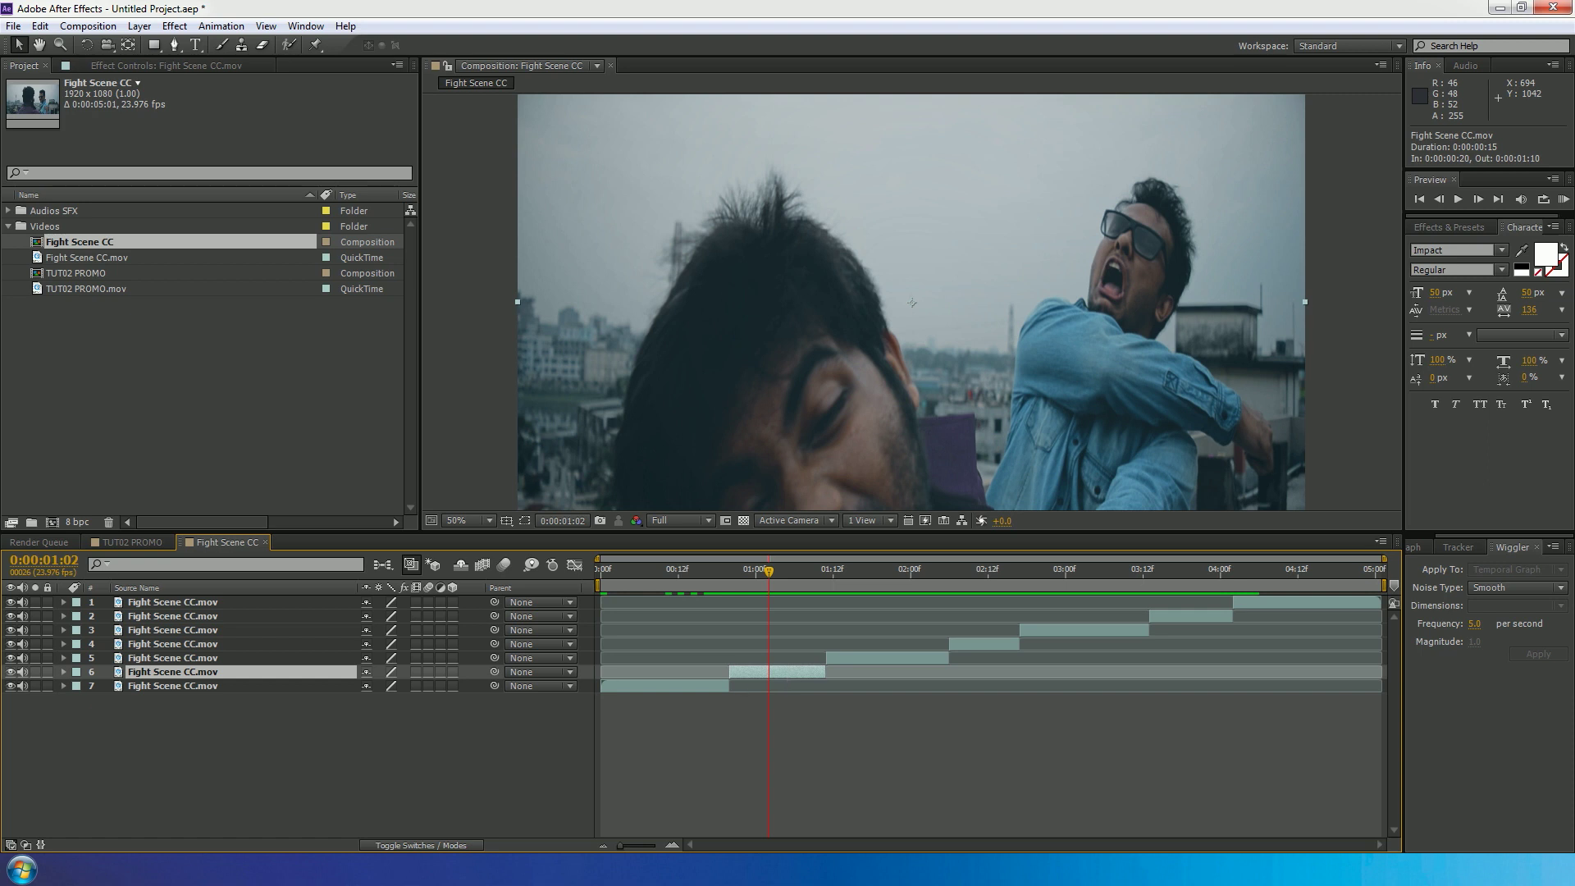
drag(768, 577, 743, 587)
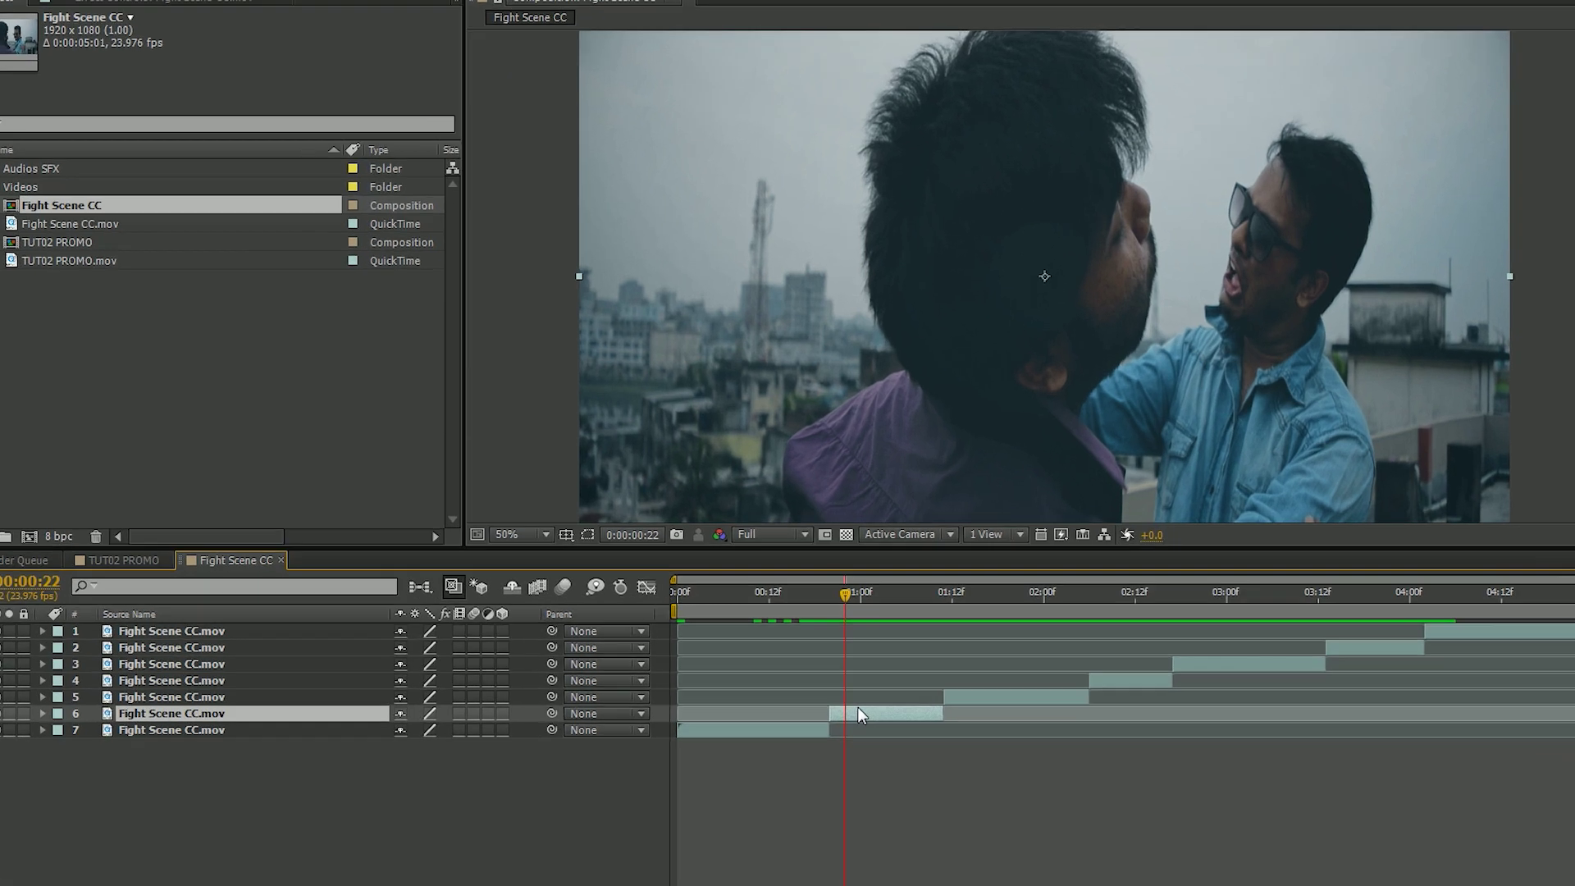
key(p)
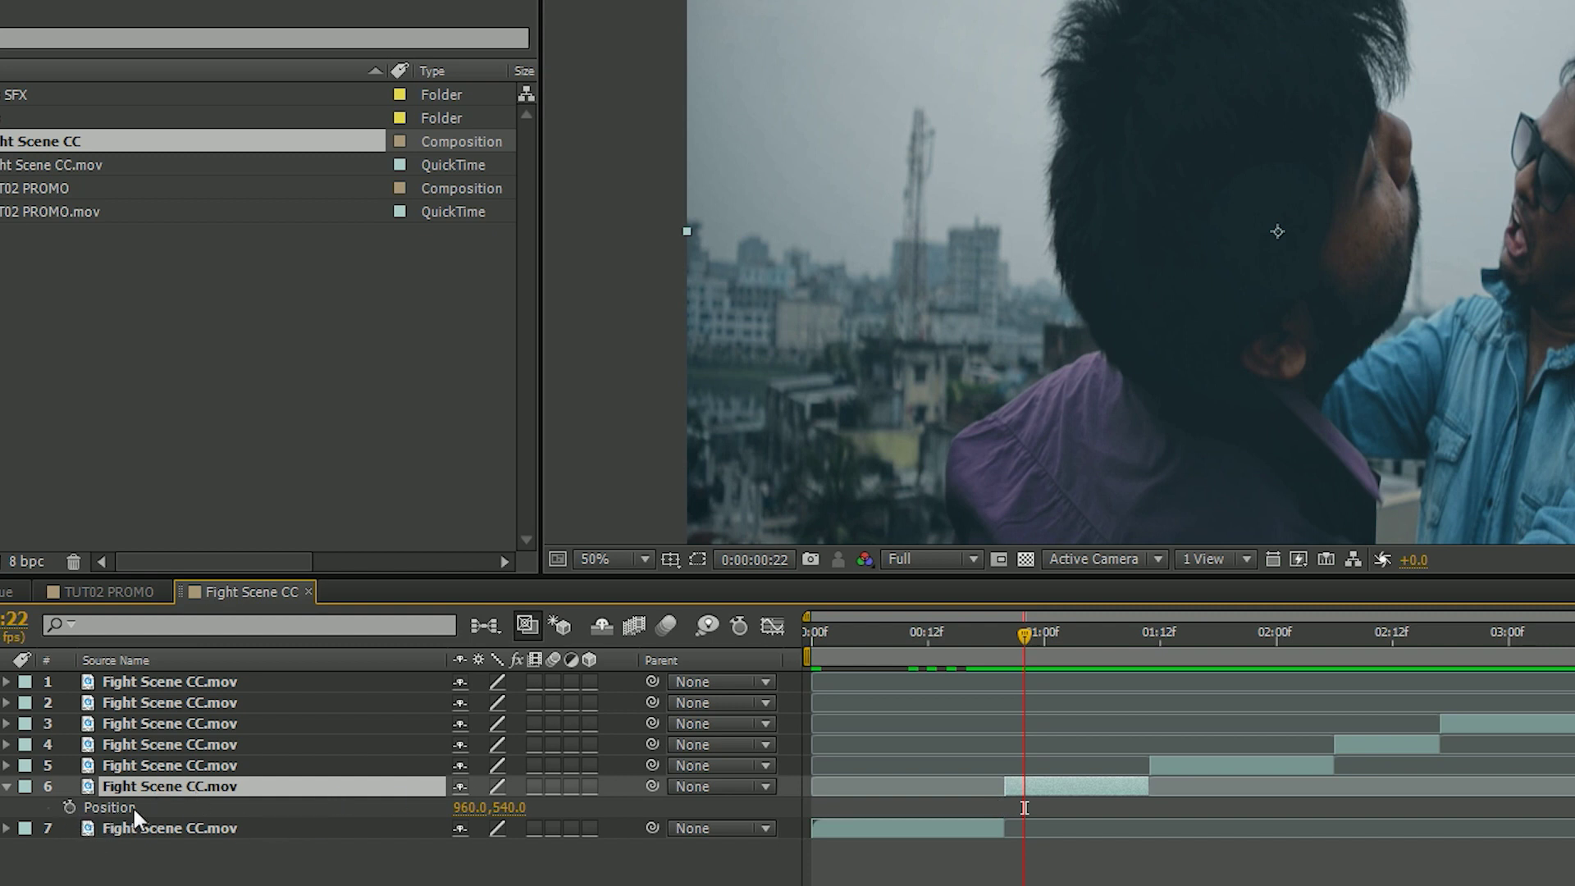
alt+click(64, 807)
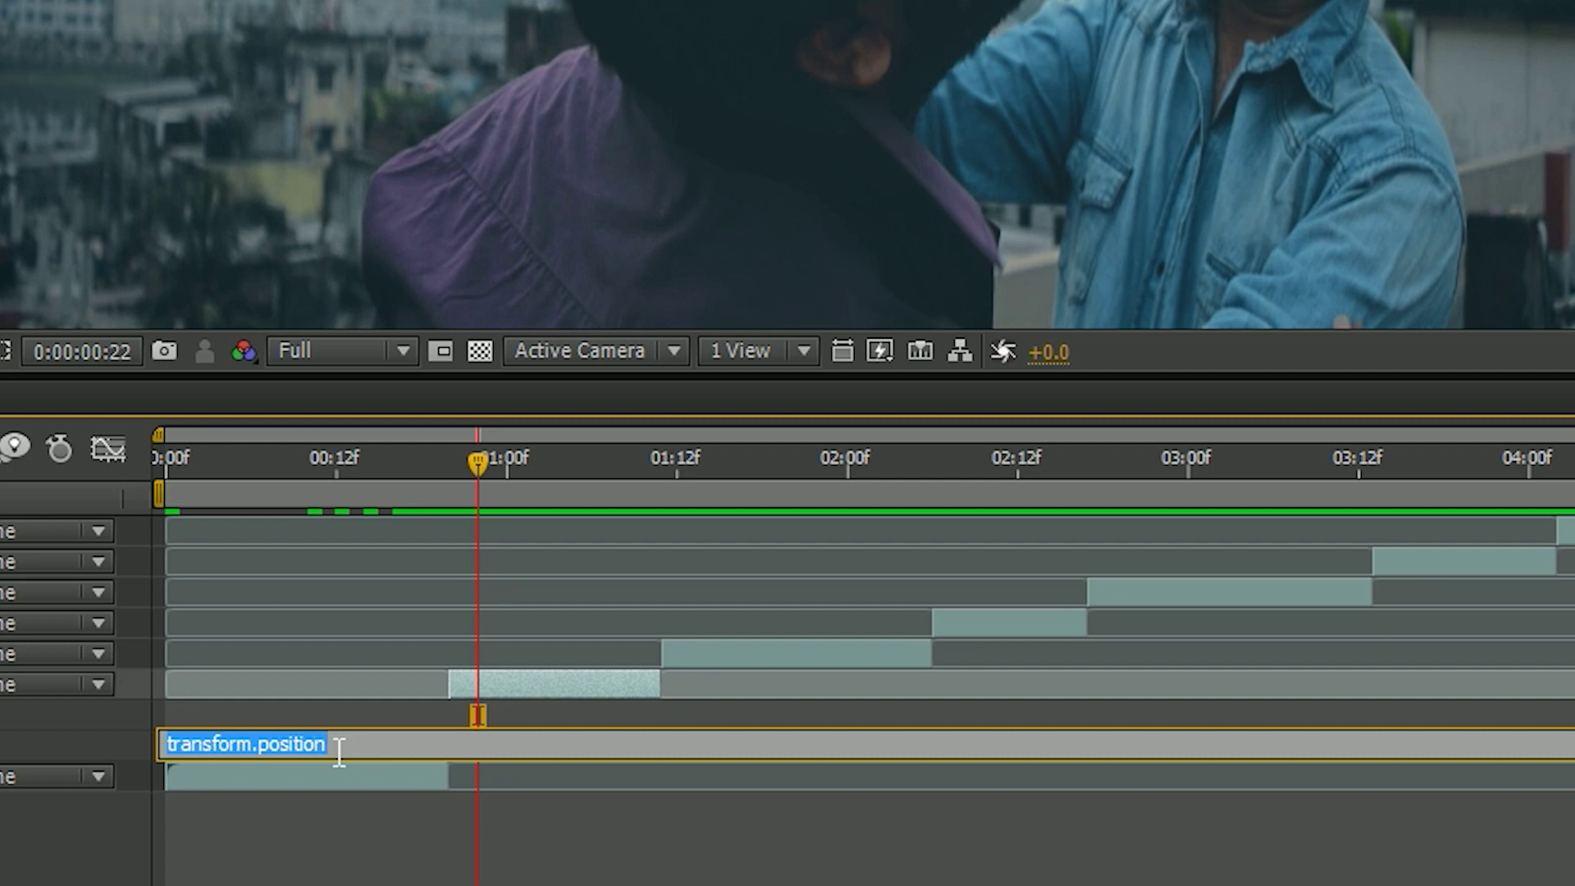
key(BackSpace)
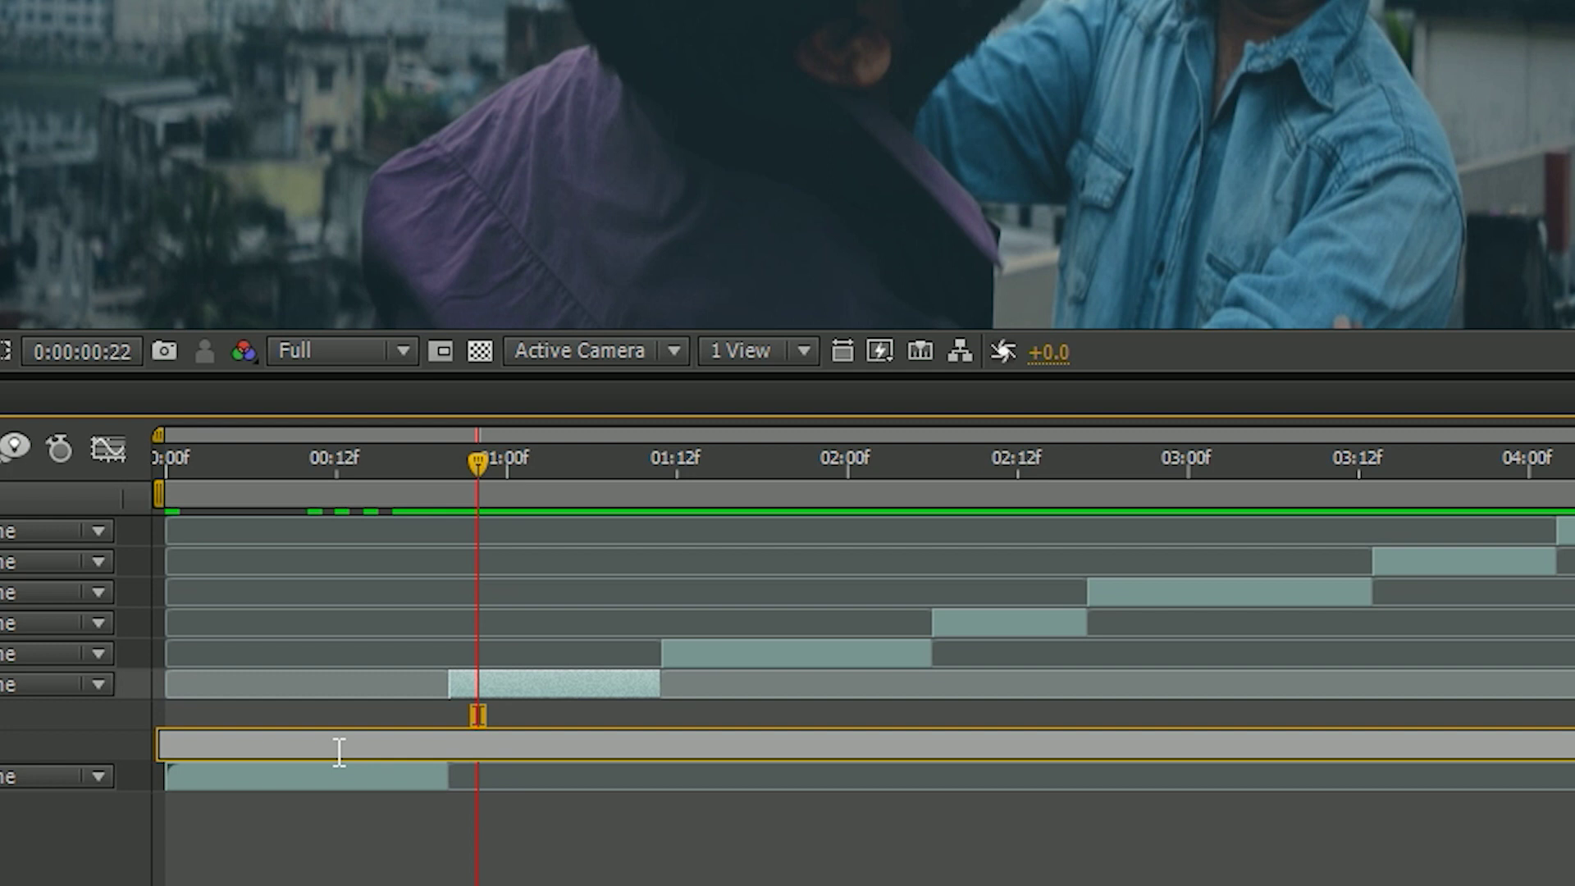
text(wiggle(20,35)
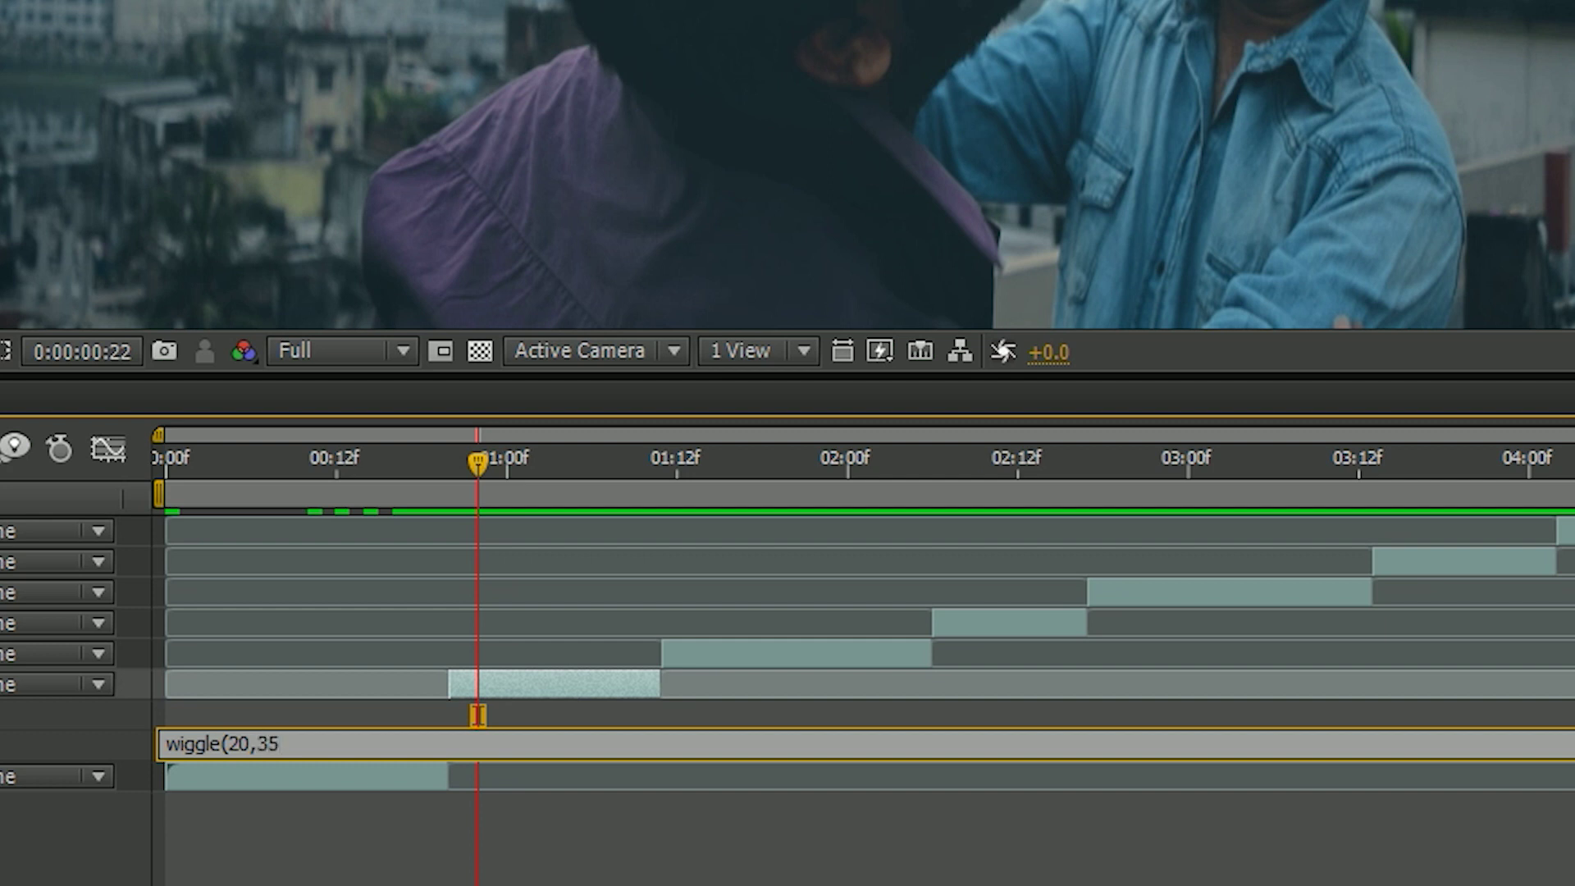
text())
click(545, 880)
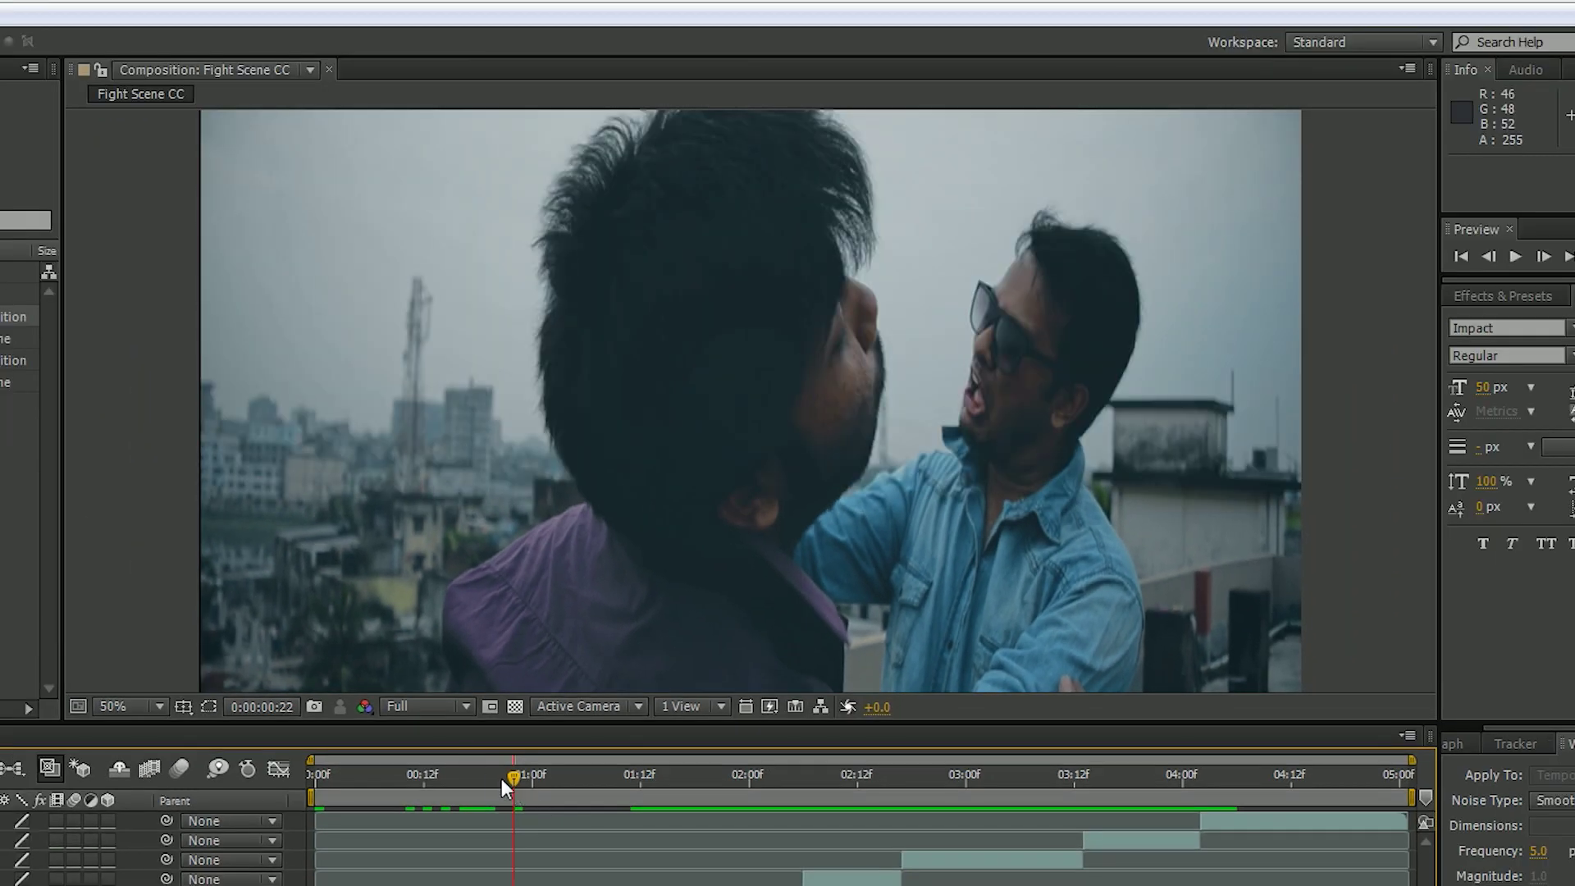
Scrub through the first-impact segment to preview its camera shake.
drag(510, 785, 568, 801)
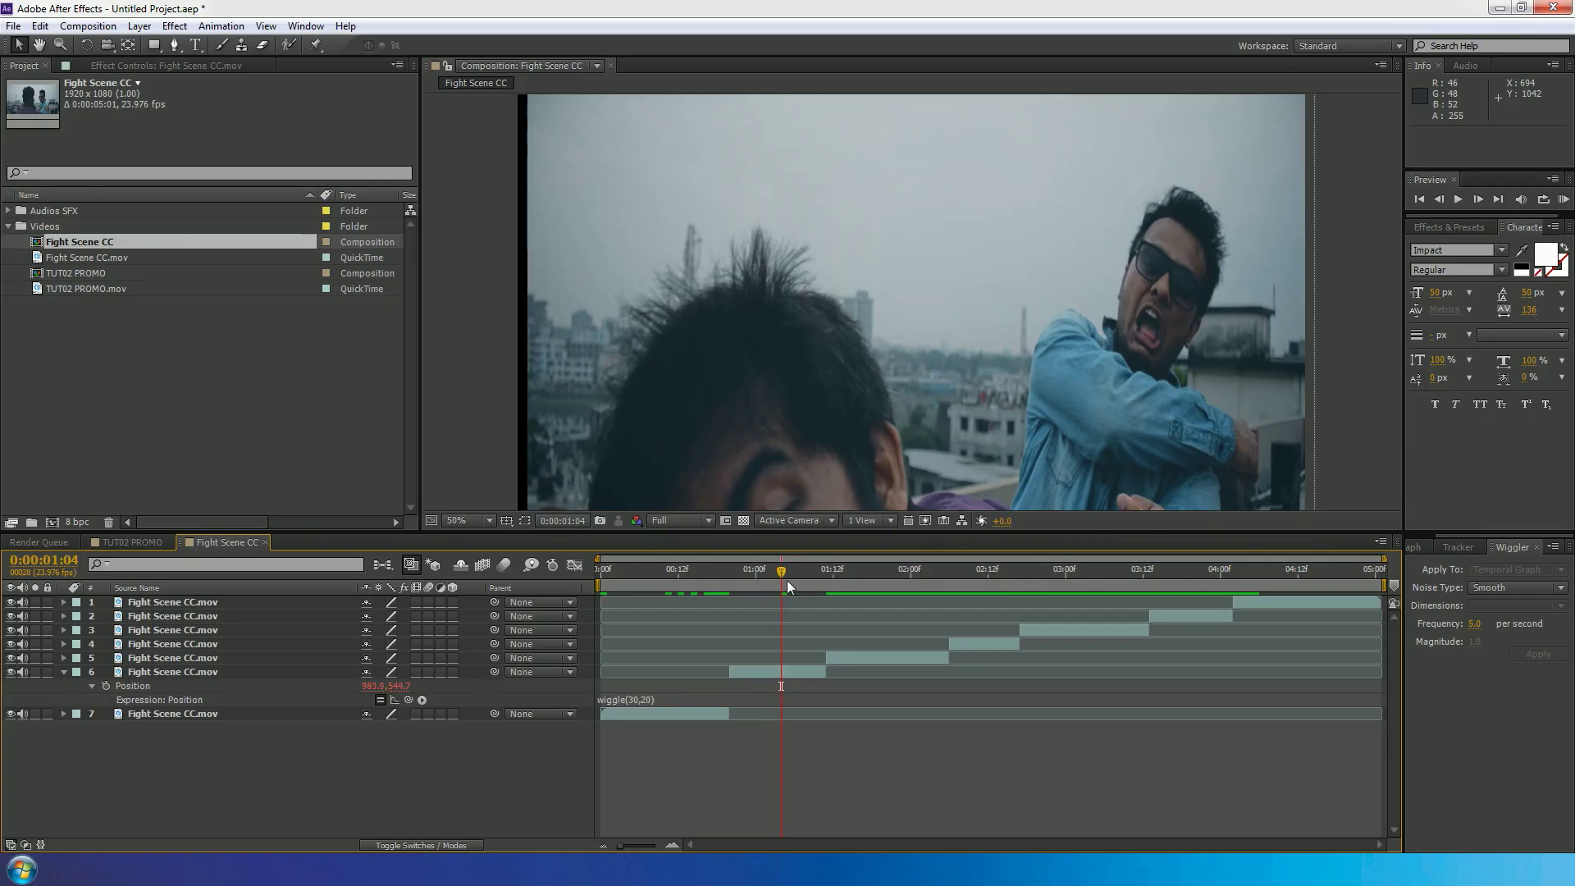
drag(566, 799, 536, 799)
drag(760, 587, 736, 583)
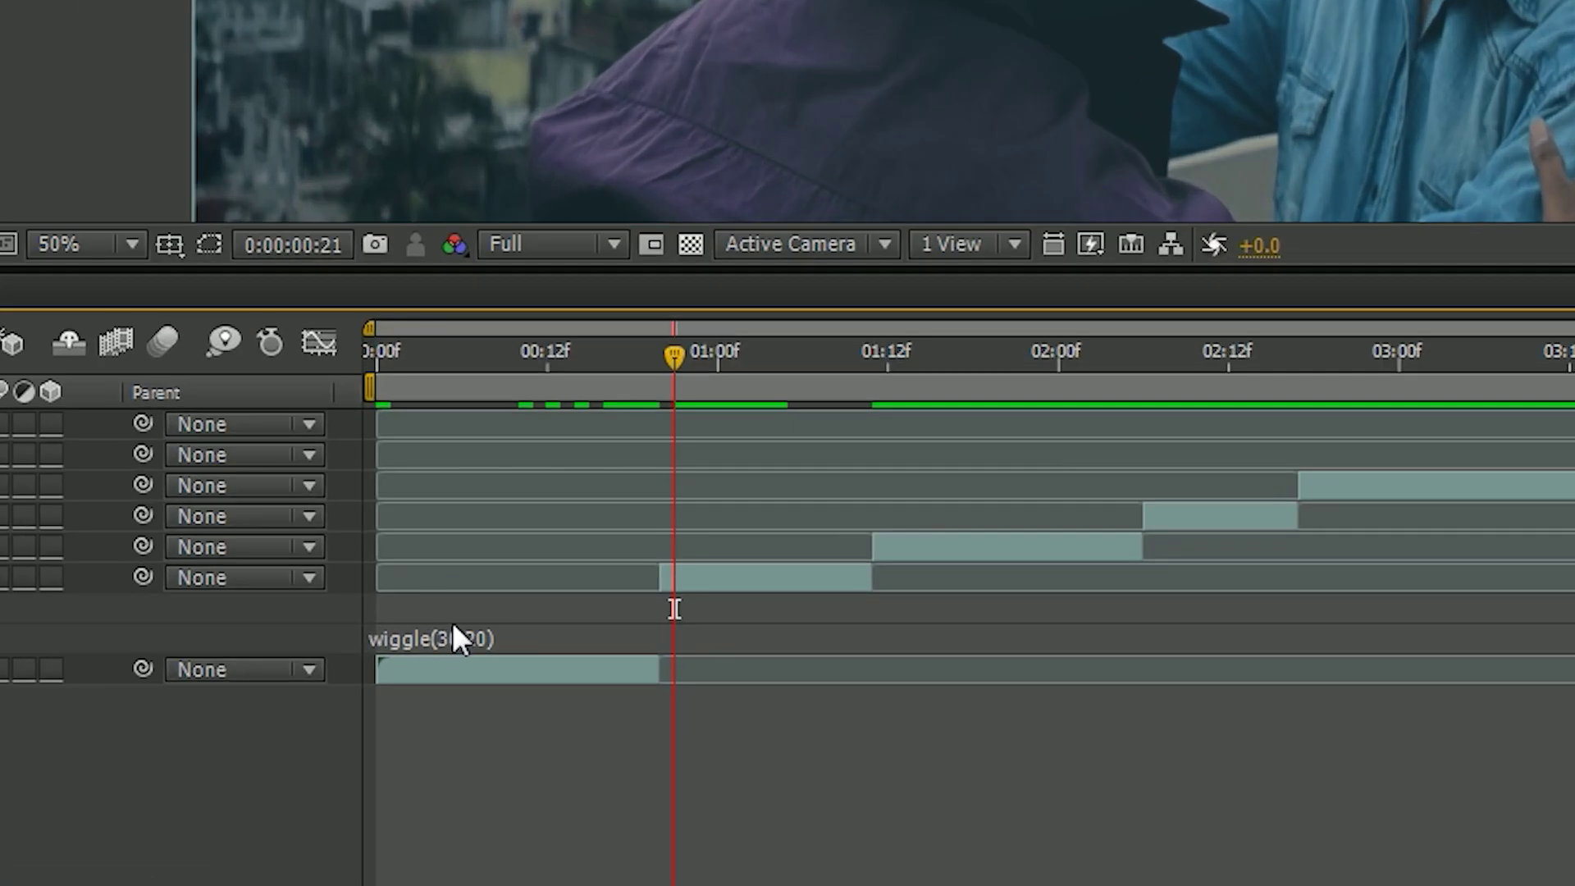
Examine the frequency and amplitude values in layer 6's wiggle expression without changing them, and scrub the first impact again.
click(643, 704)
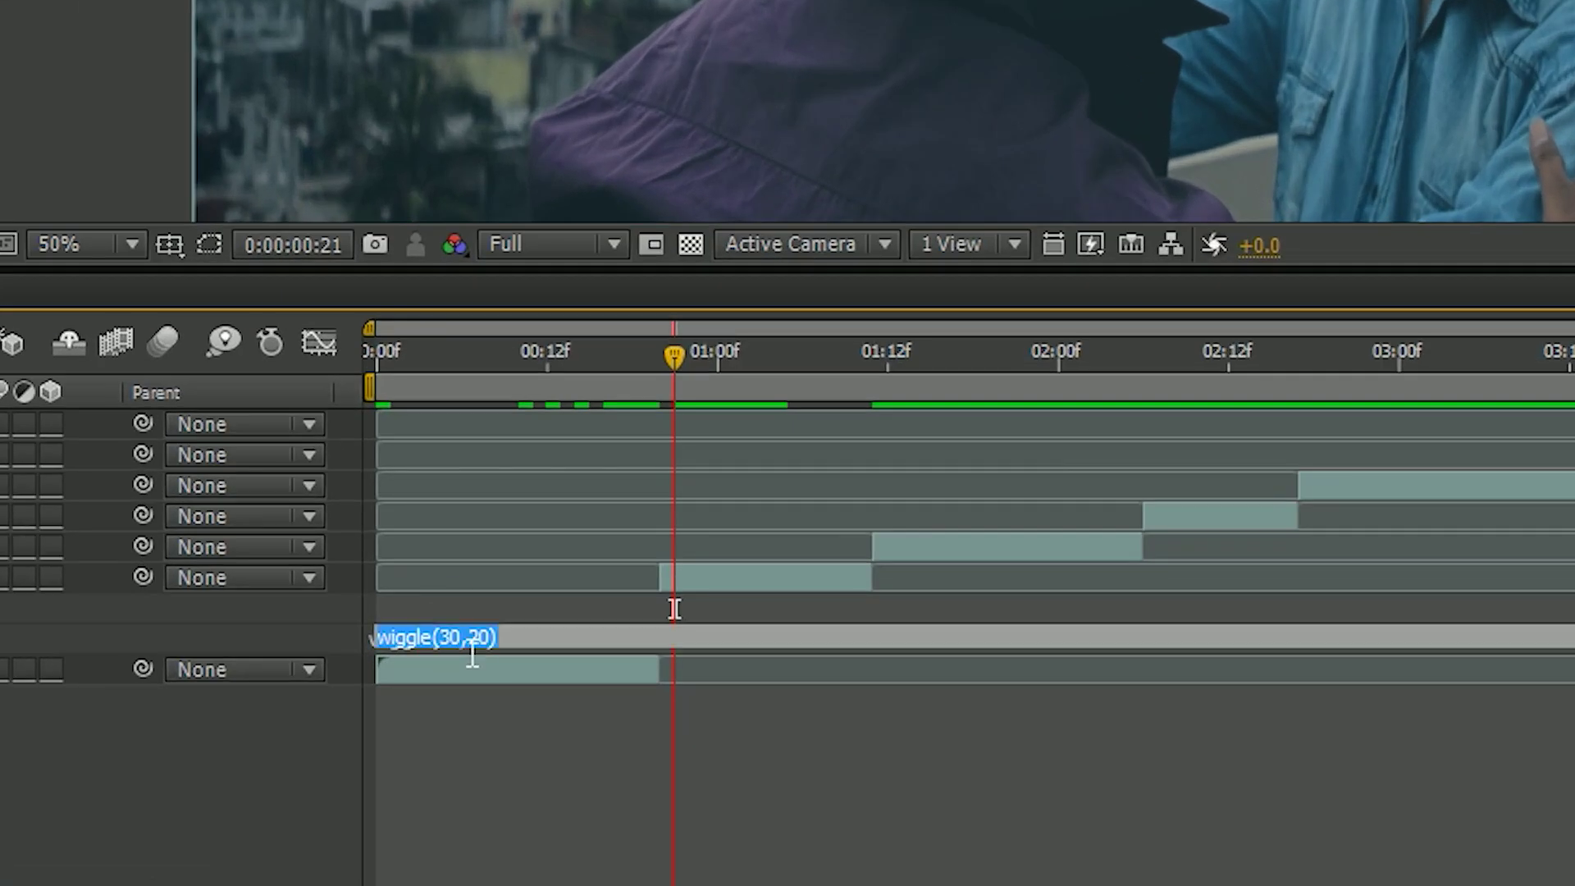
click(471, 656)
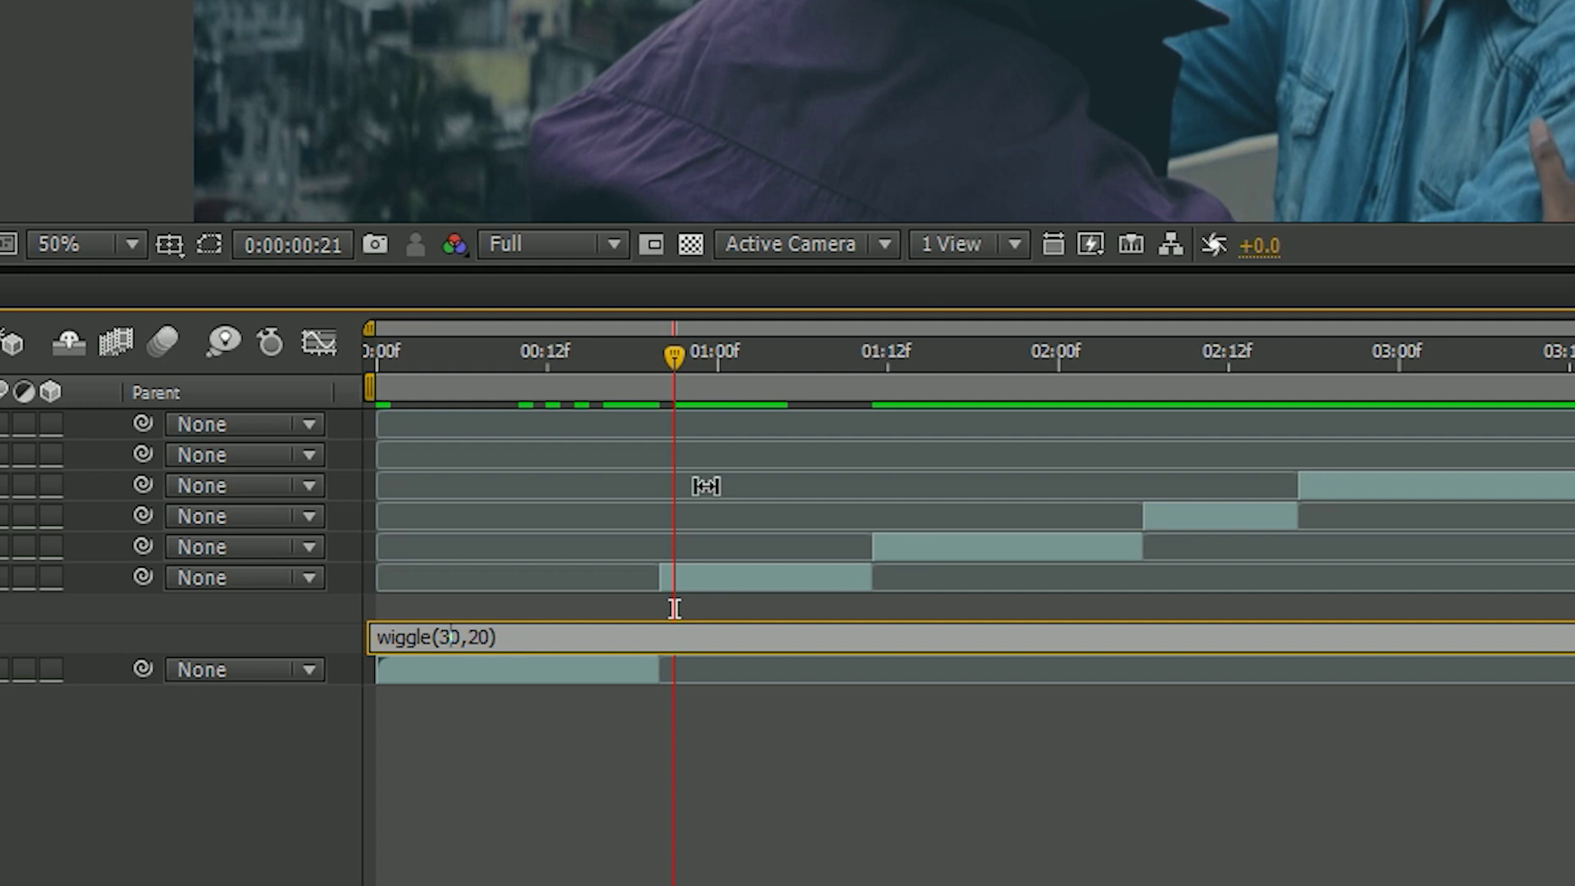
double_click(456, 655)
click(599, 654)
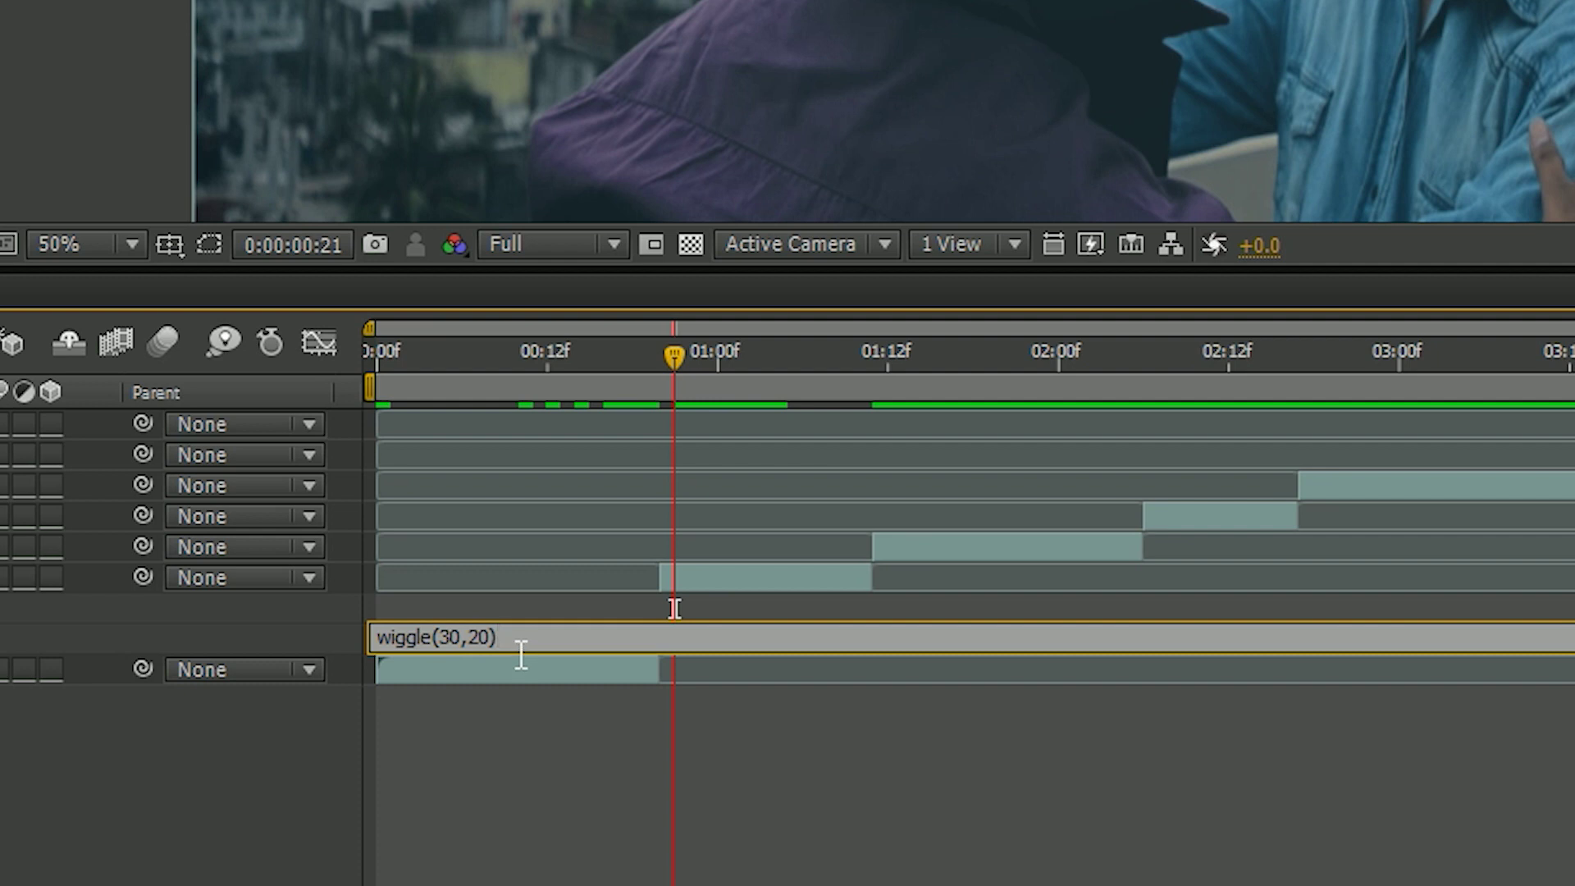
click(572, 715)
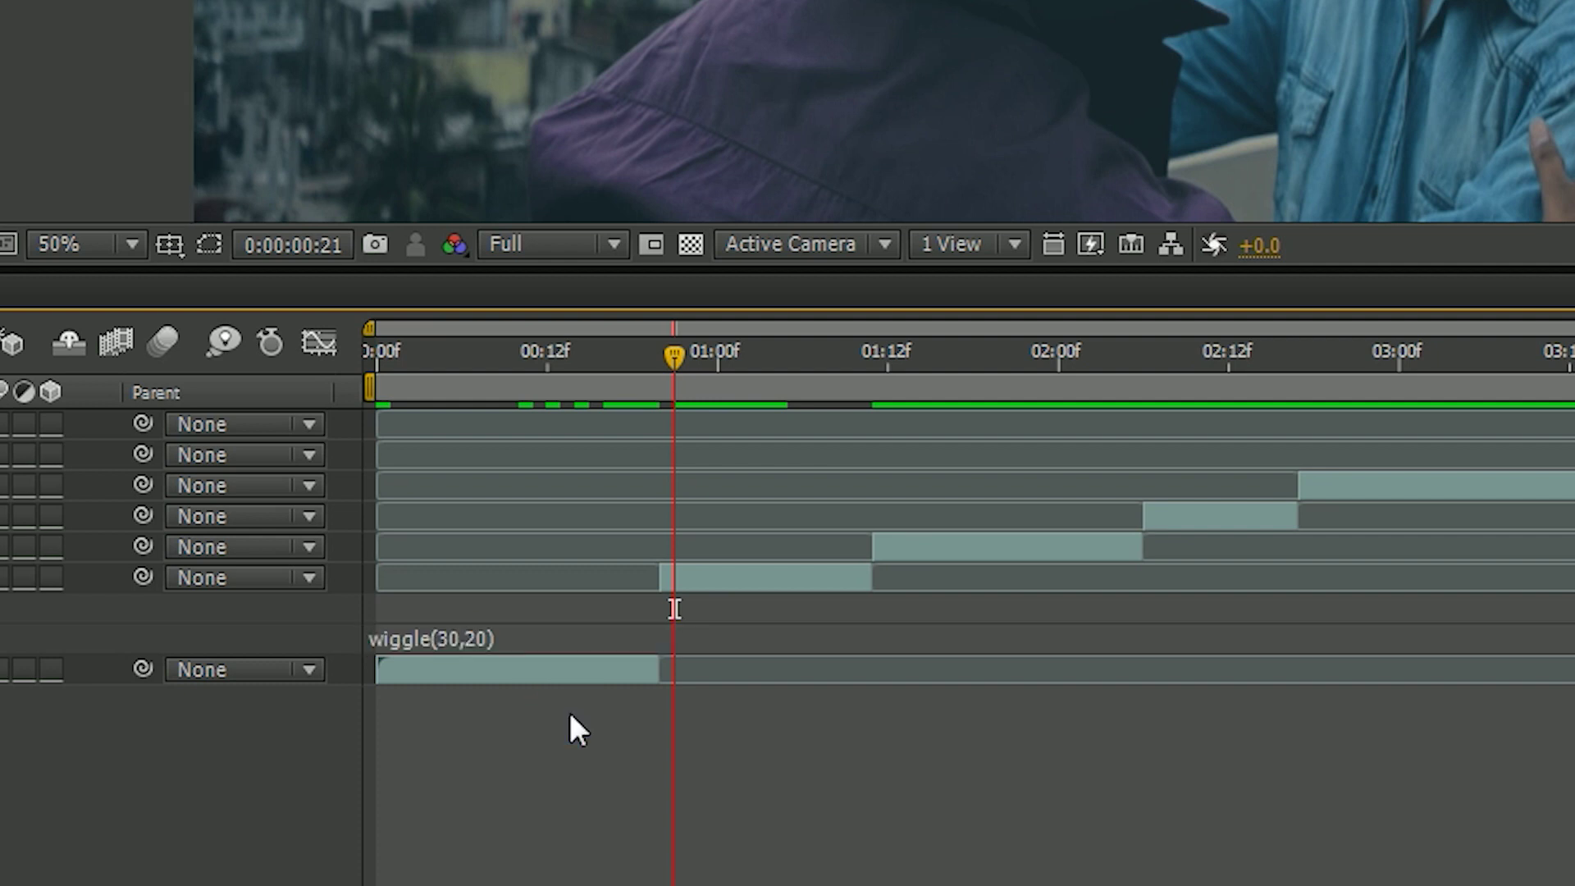
click(449, 635)
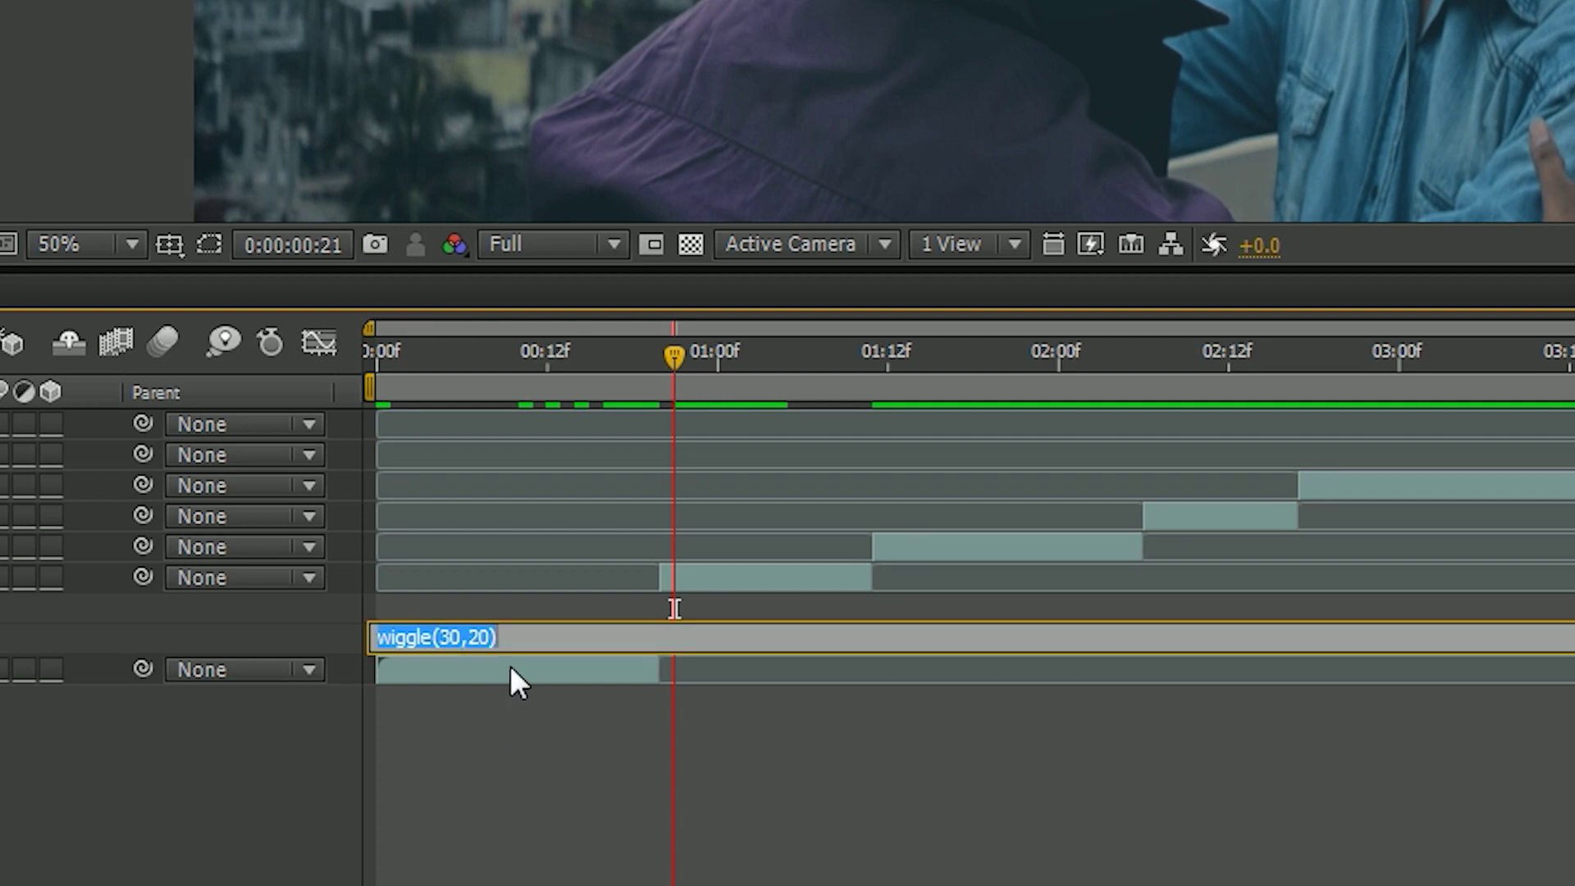
click(751, 773)
click(726, 582)
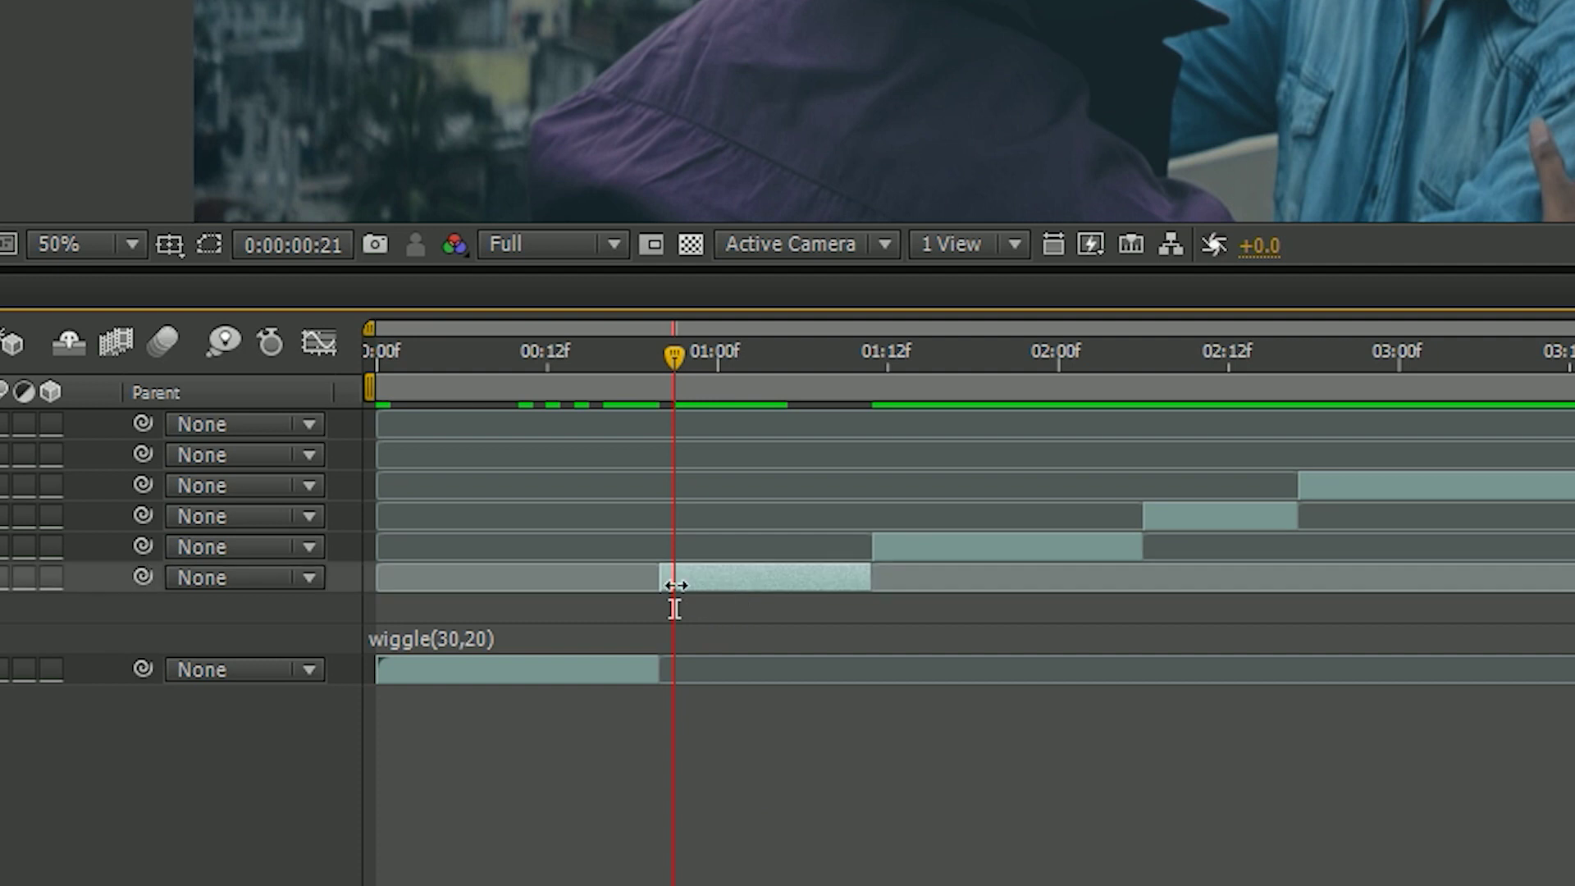
drag(674, 385, 747, 454)
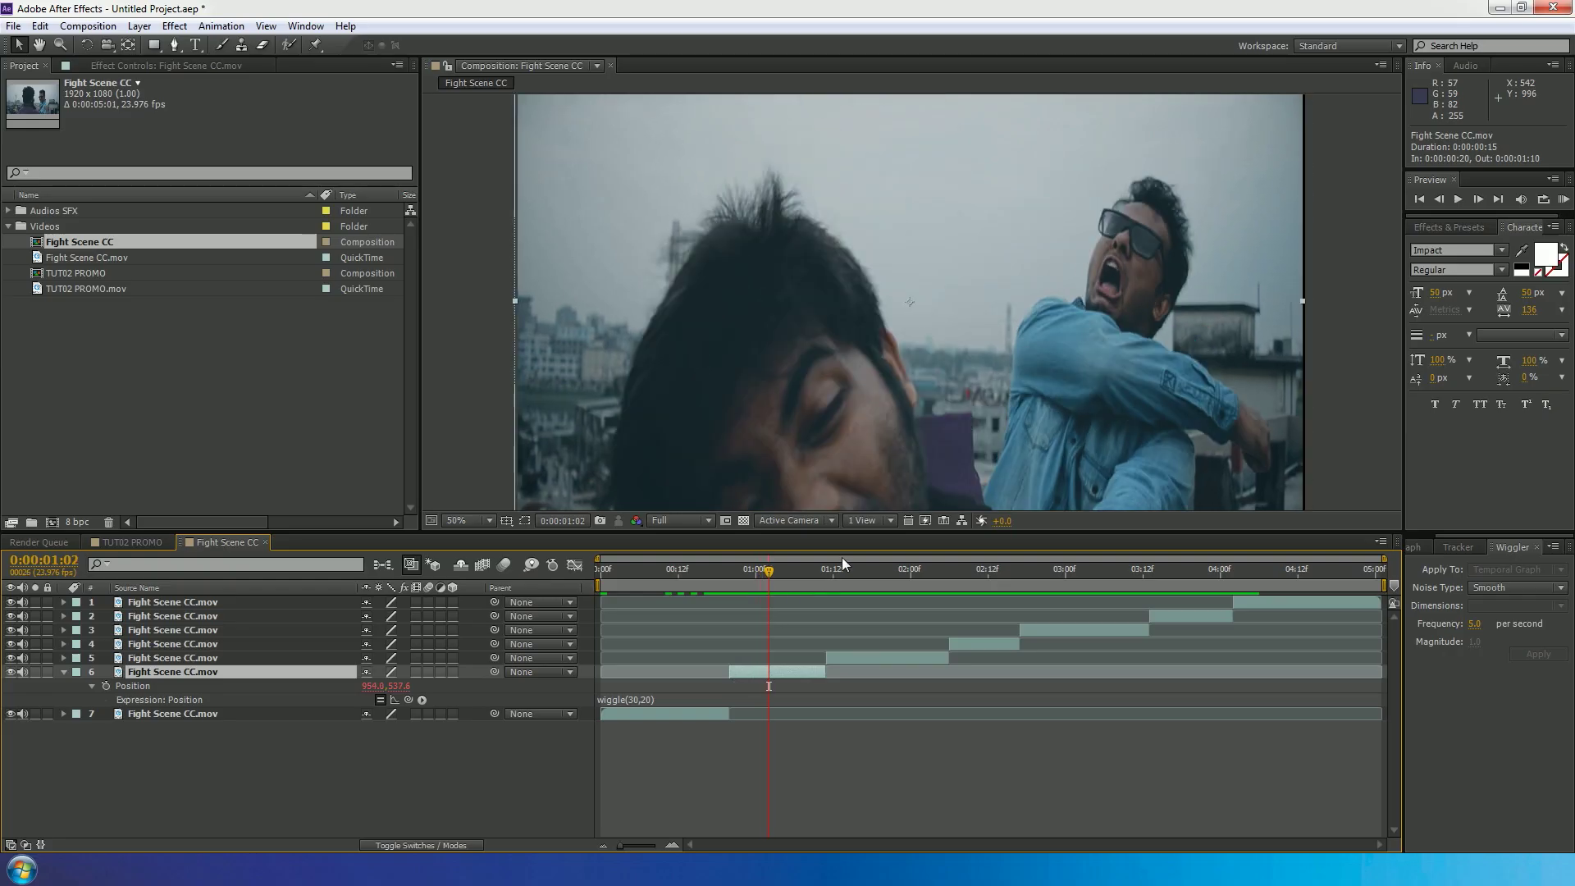
Add the expression wiggle(50,50) to the Position of the second-impact segment on layer 4.
drag(780, 570, 968, 606)
click(974, 645)
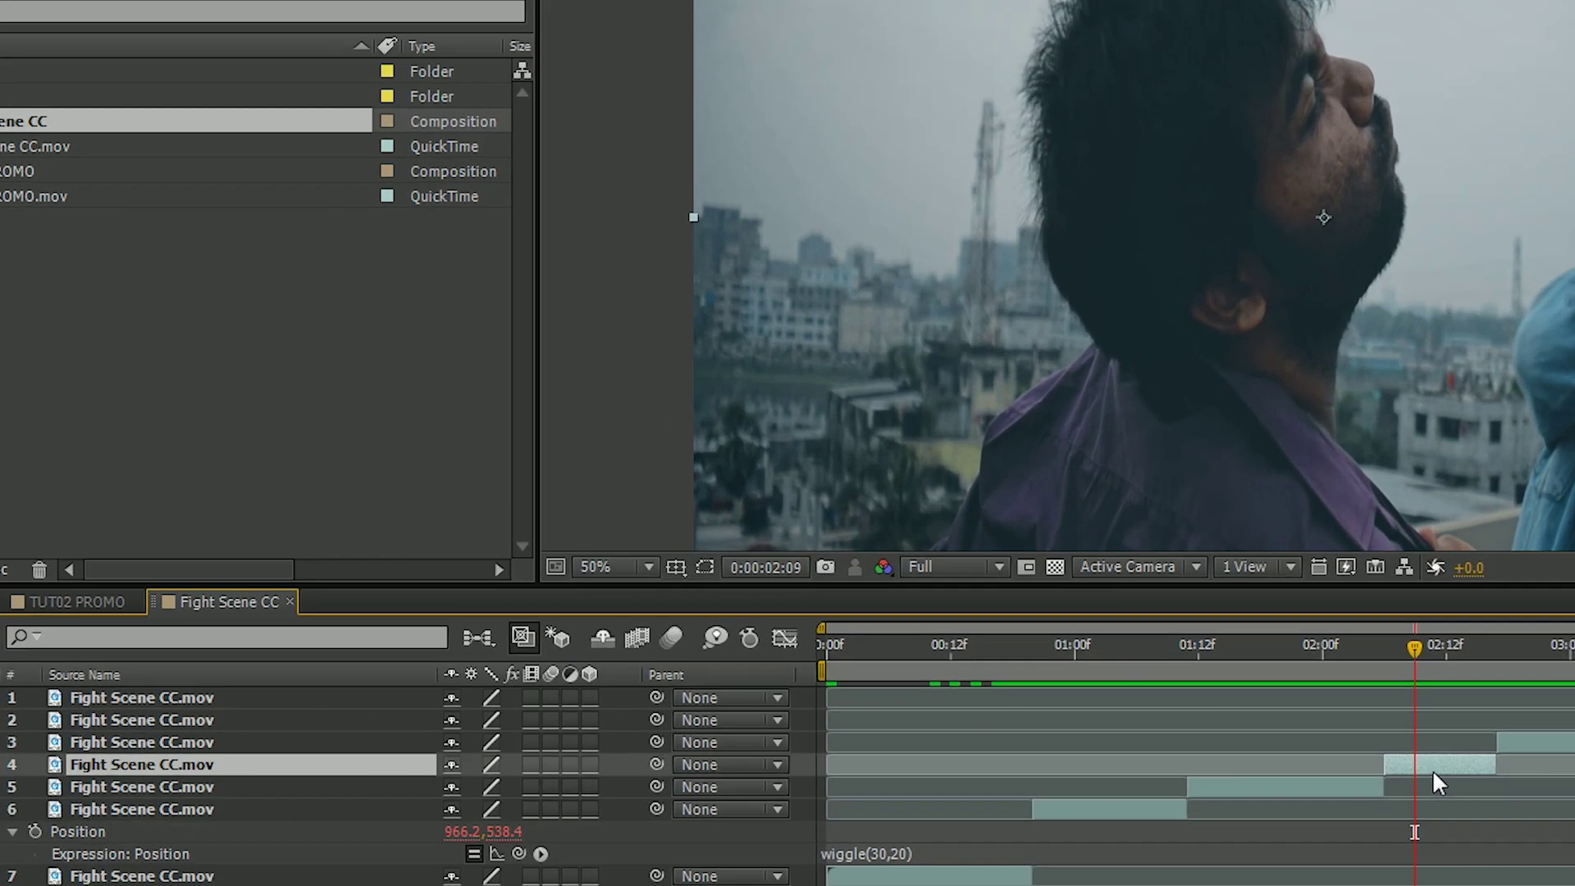
key(p)
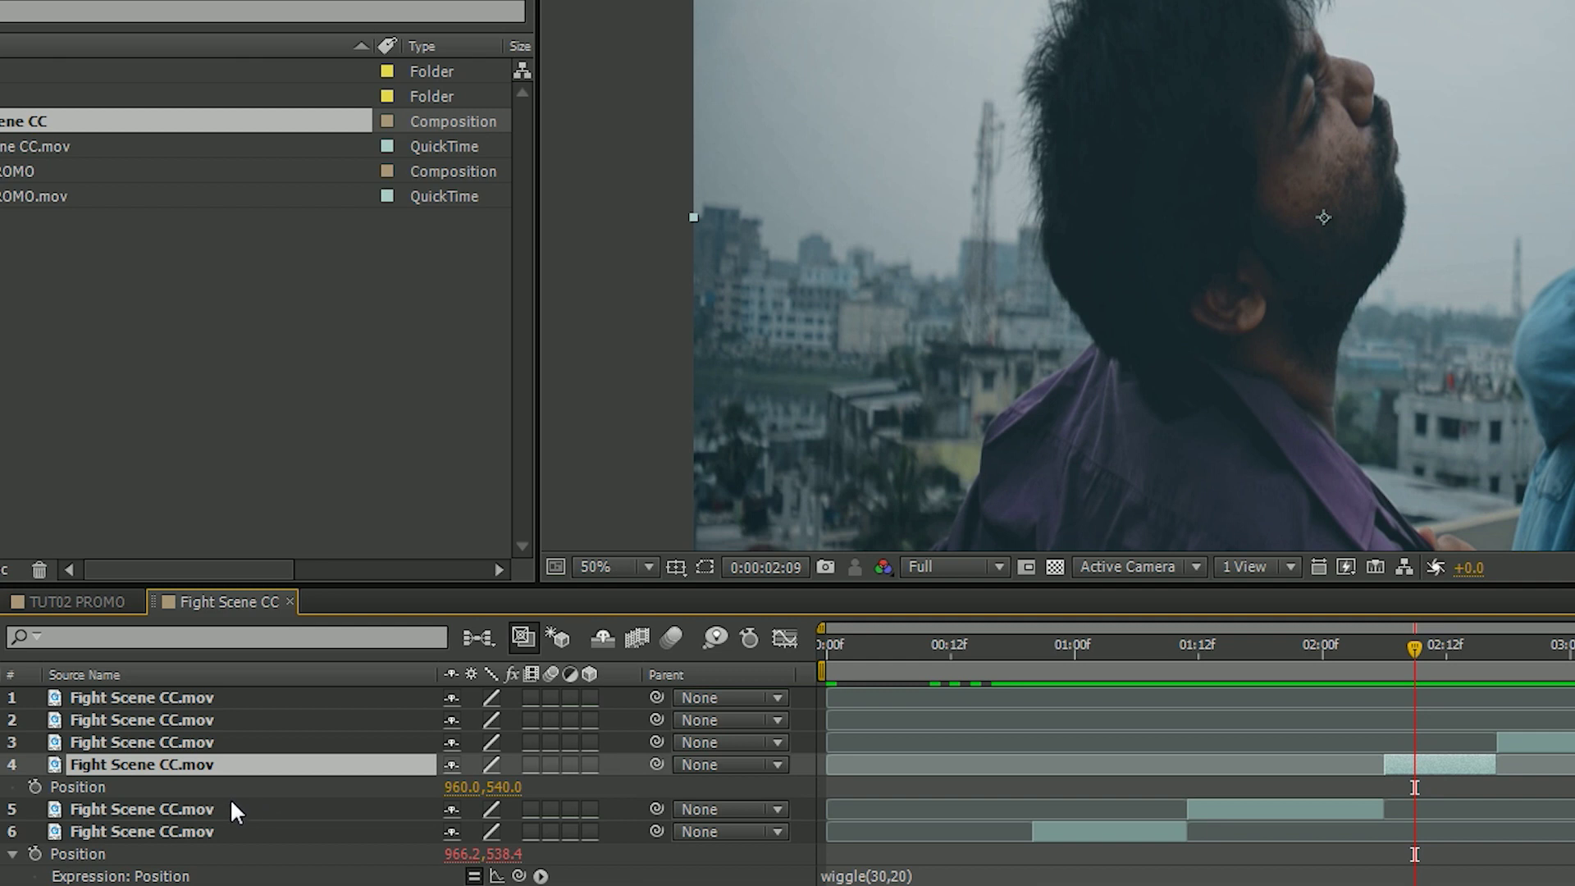
alt+click(33, 785)
text(wiggle)
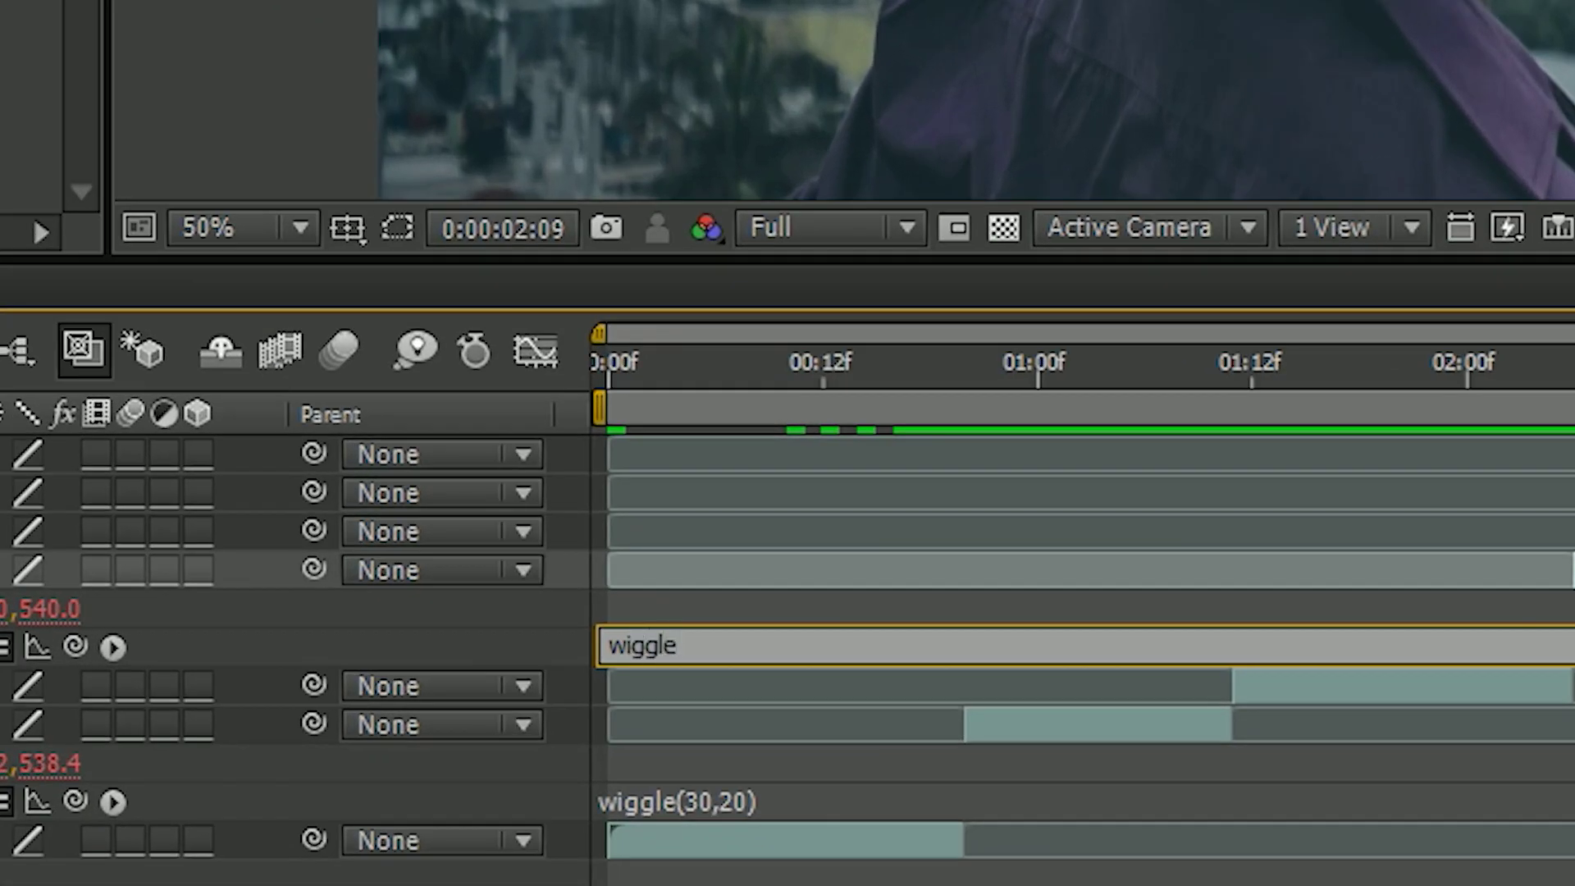
text((50)
text(,)
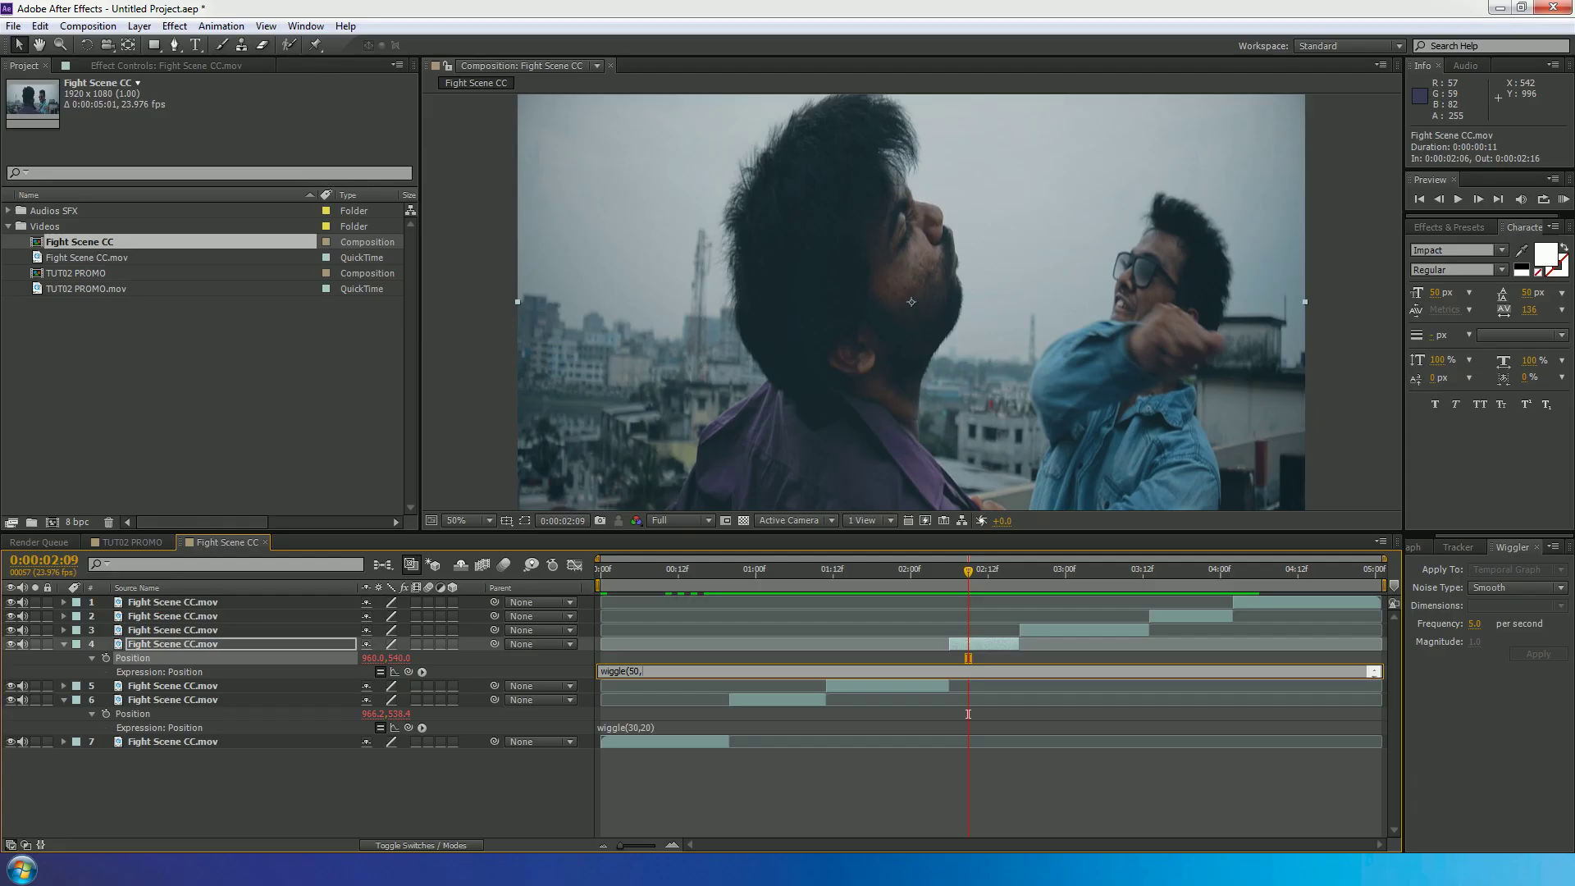
text(50))
click(972, 693)
Add the expression wiggle(70,70) to the Position of the last-impact segment on layer 2, starting at 0:00:03:13.
click(952, 577)
drag(948, 574, 1150, 588)
click(1168, 618)
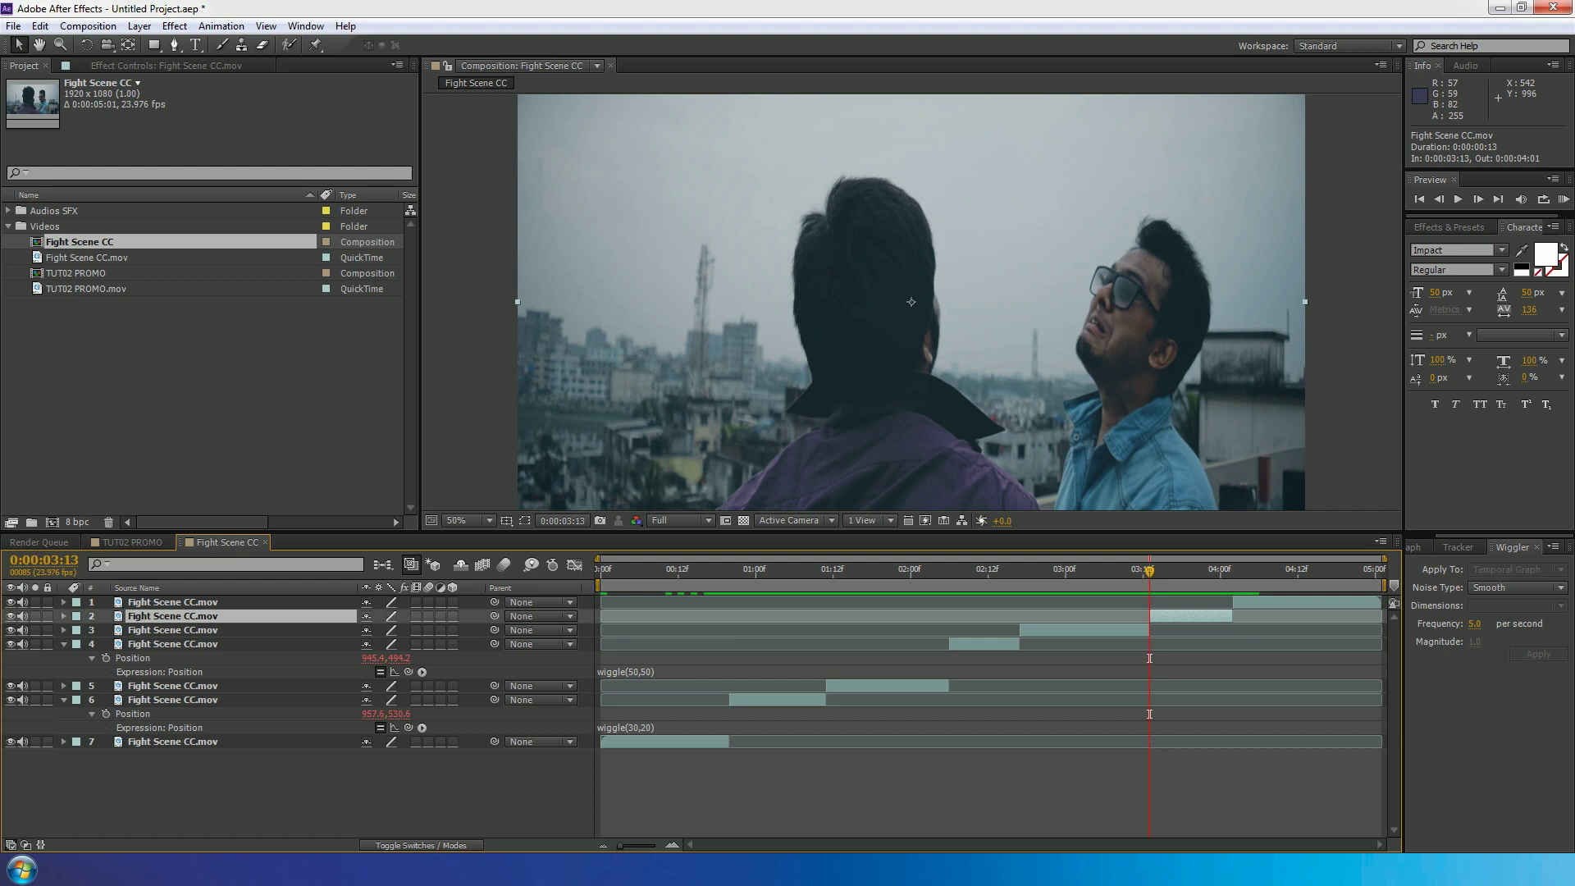
key(p)
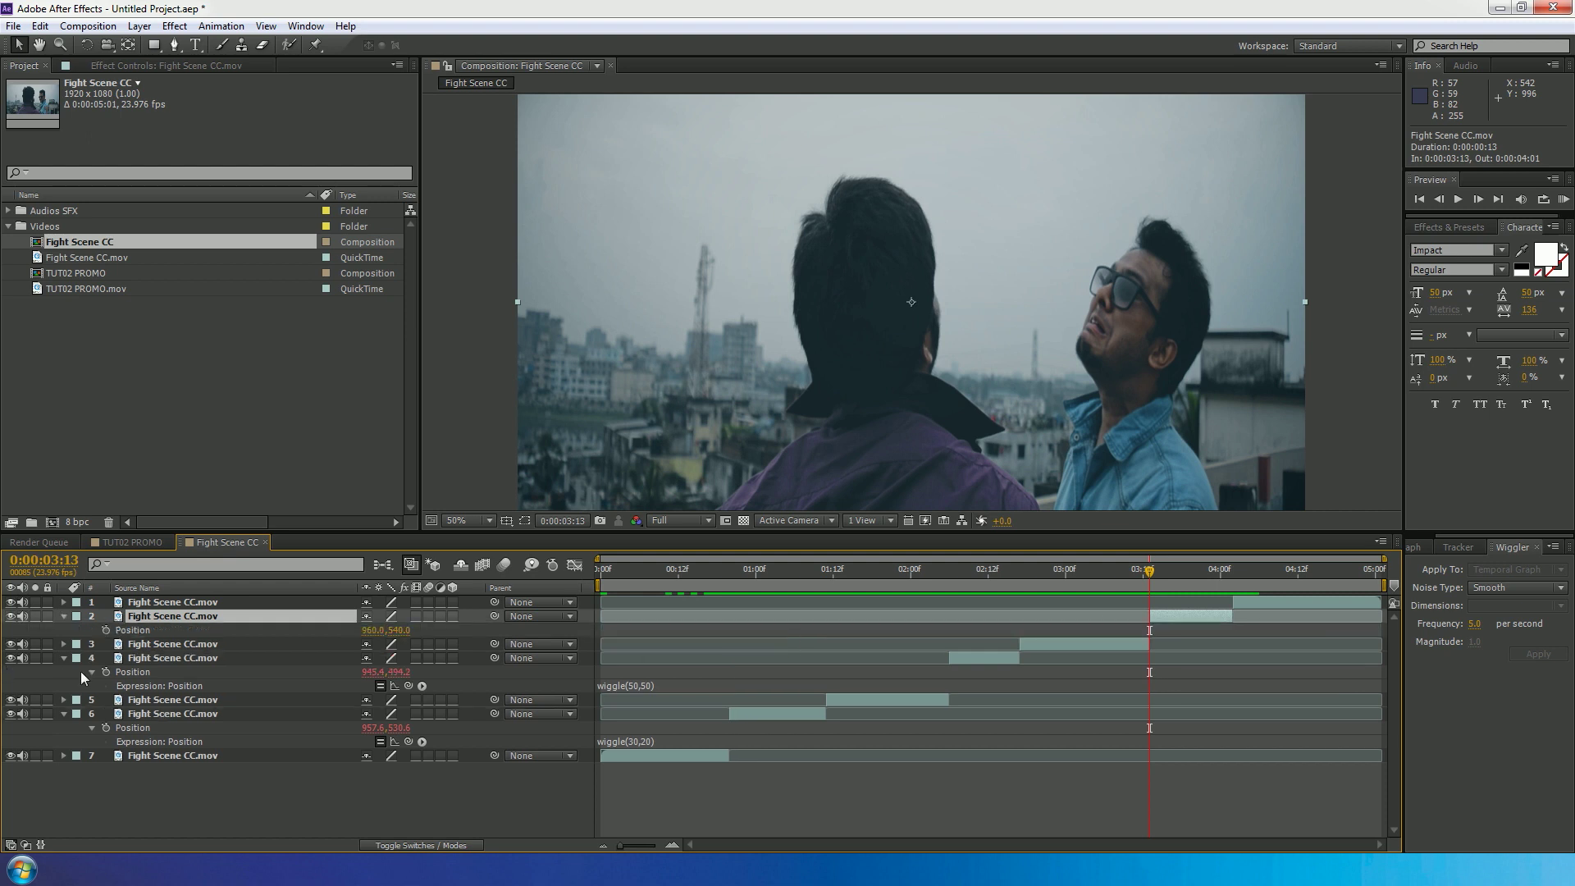
alt+click(104, 631)
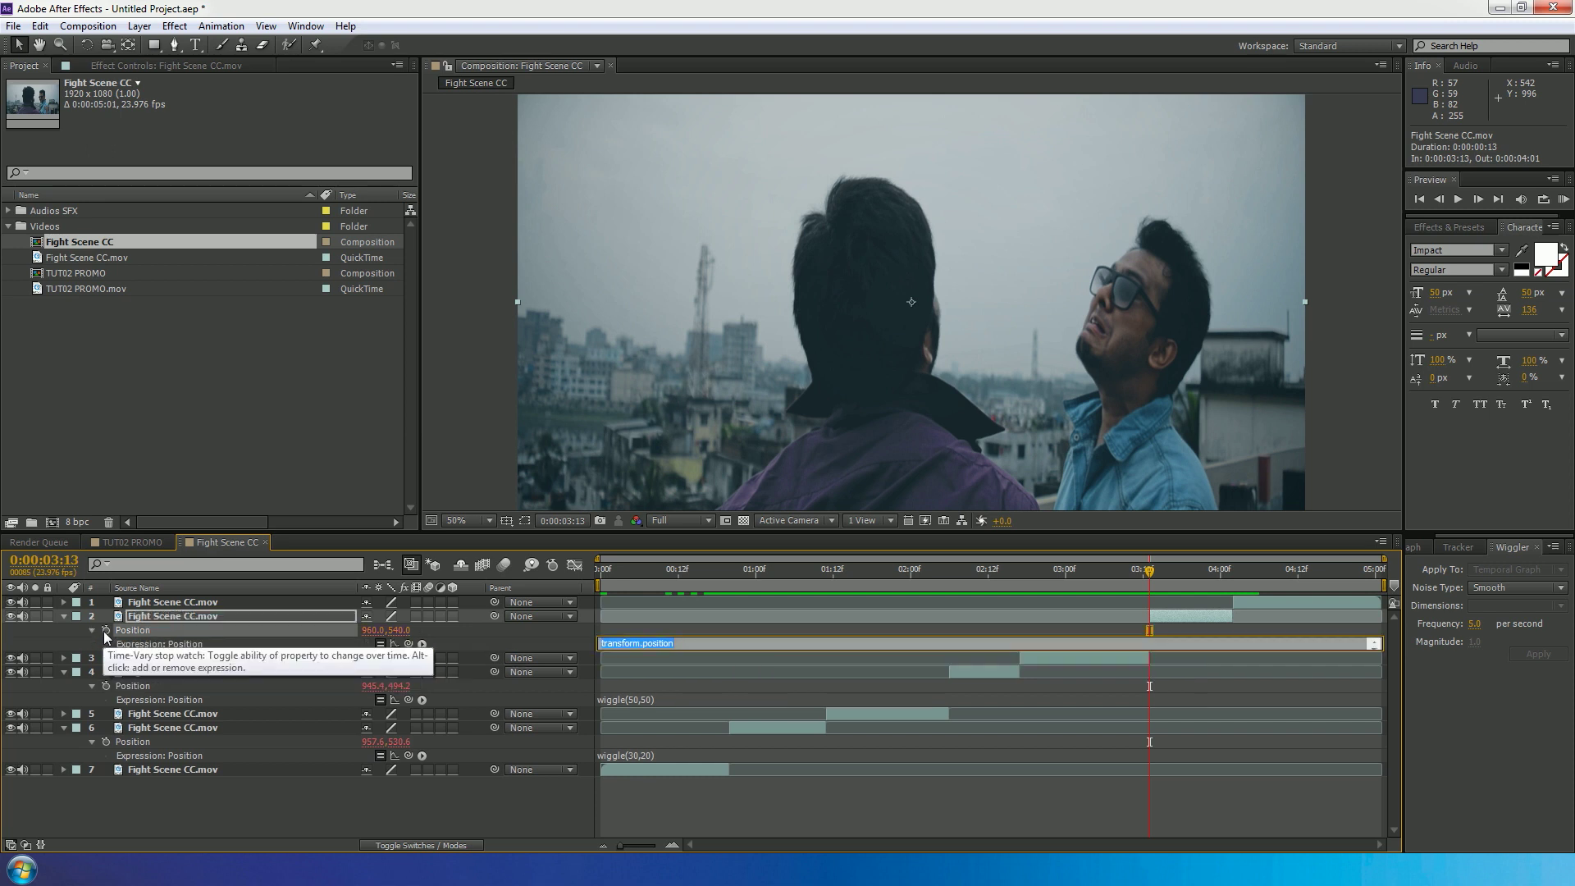
key(BackSpace)
text(wiggle(70,70)
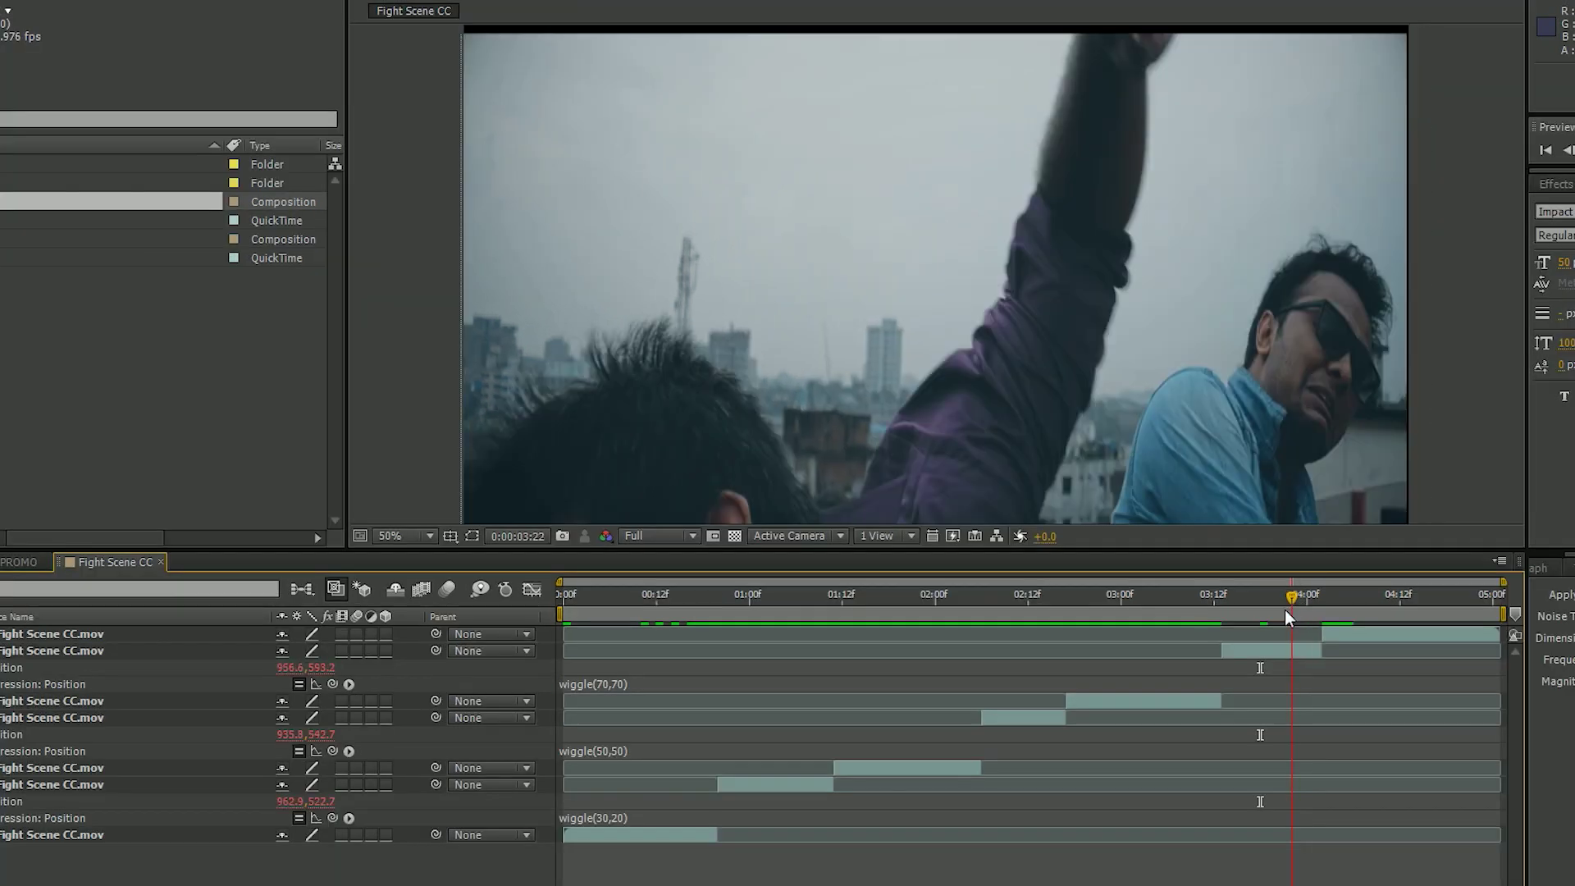
Scrub the shaking segments and examine the exposed frame edges, displacing the last-impact frame as a test and undoing that move.
mouse_move(1204, 582)
mouse_down()
mouse_move(1181, 581)
mouse_move(1230, 578)
mouse_up()
drag(1317, 604, 1248, 648)
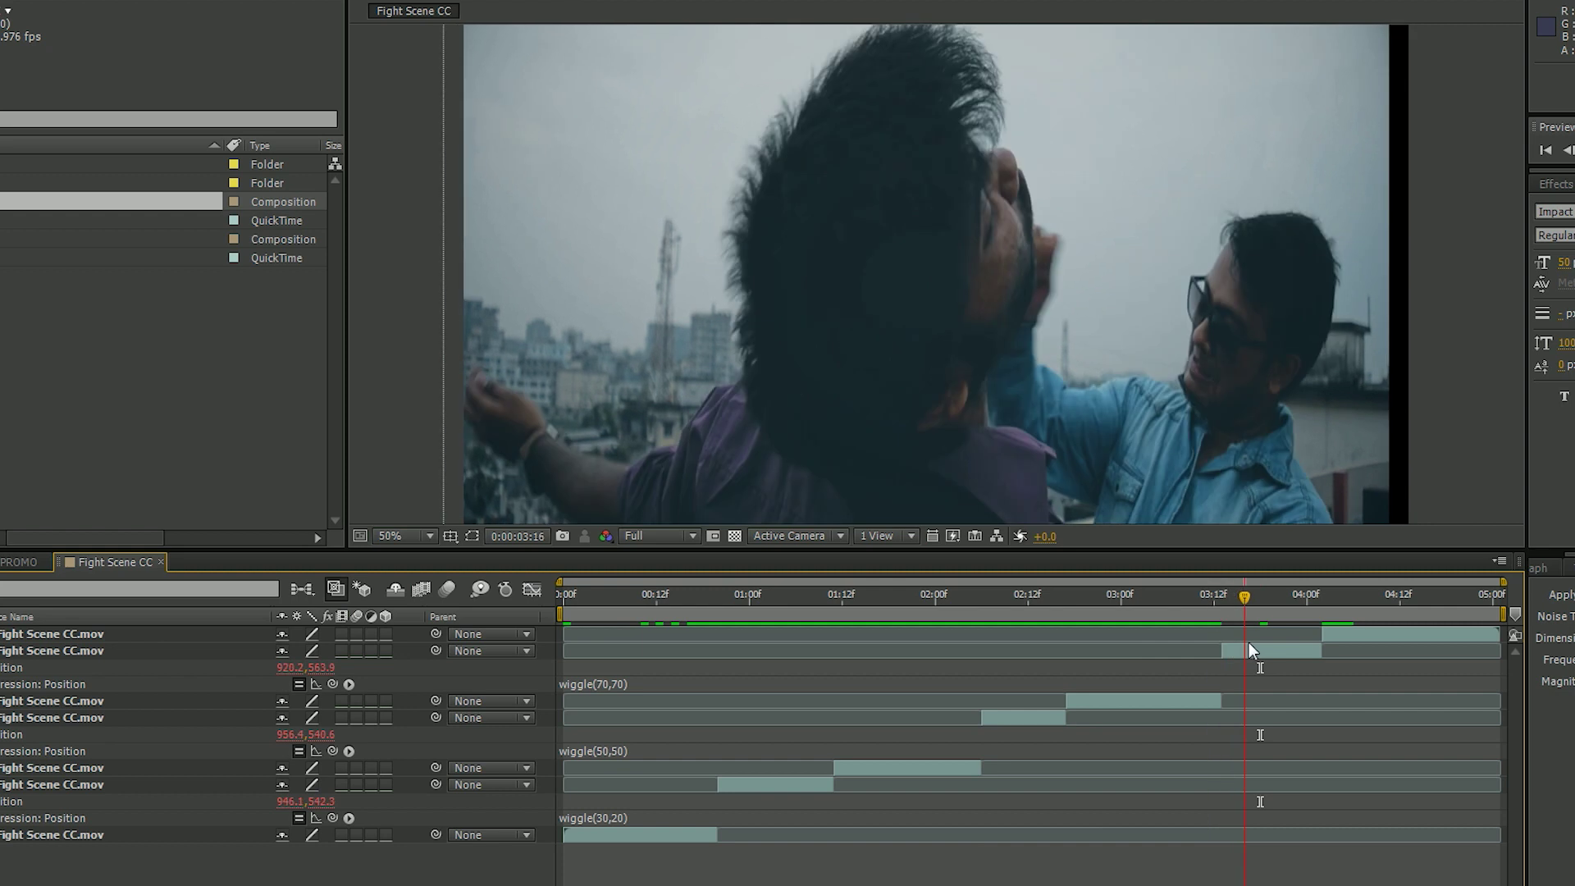
drag(1275, 458, 1366, 340)
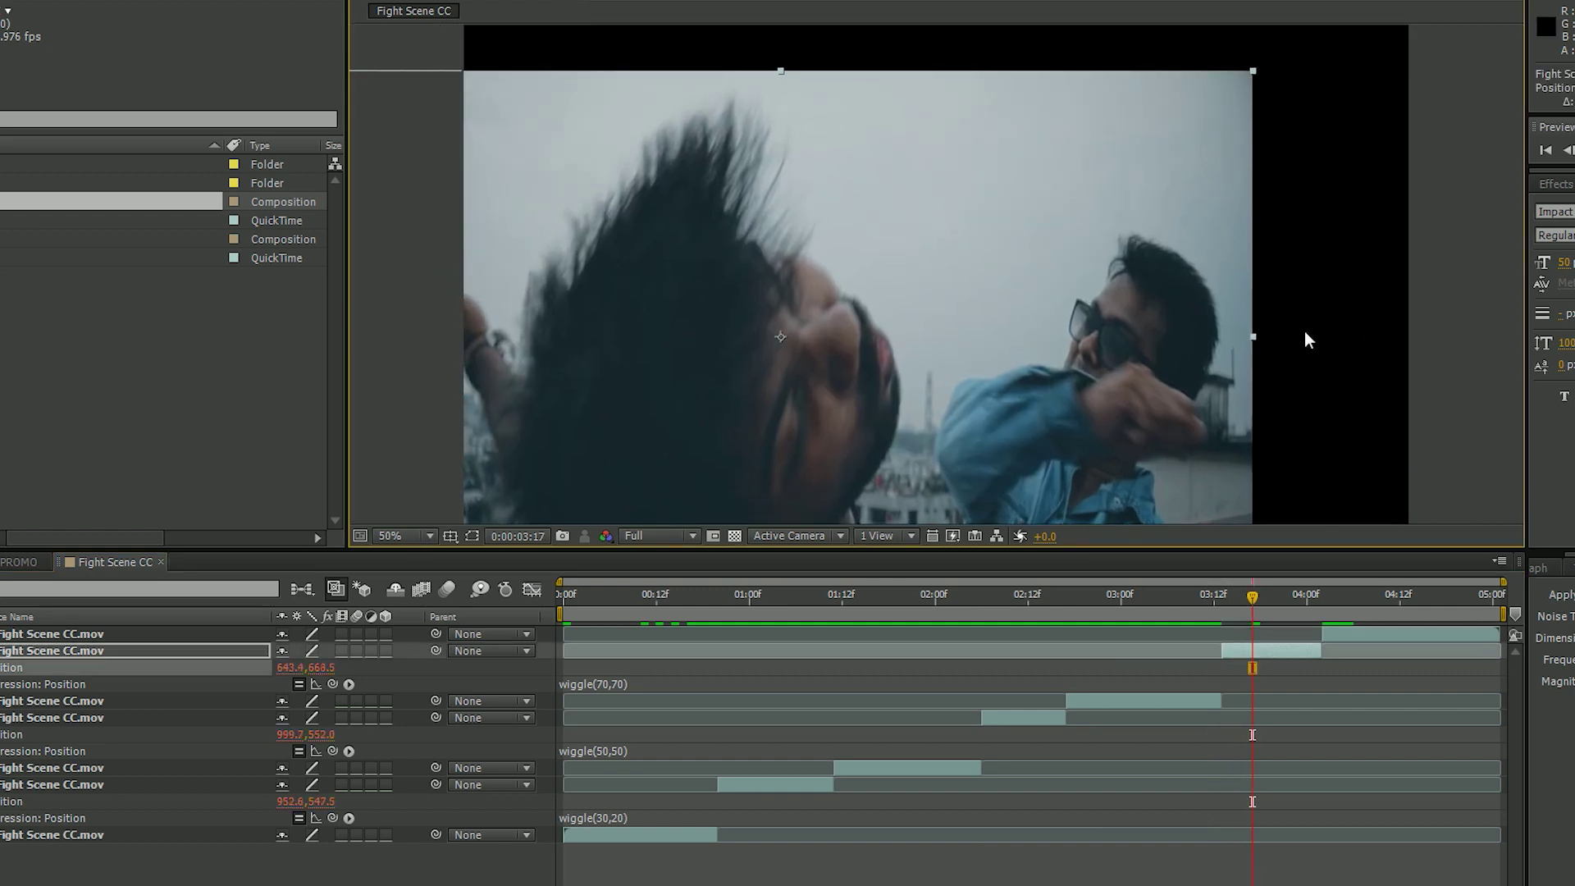
key(ctrl+z)
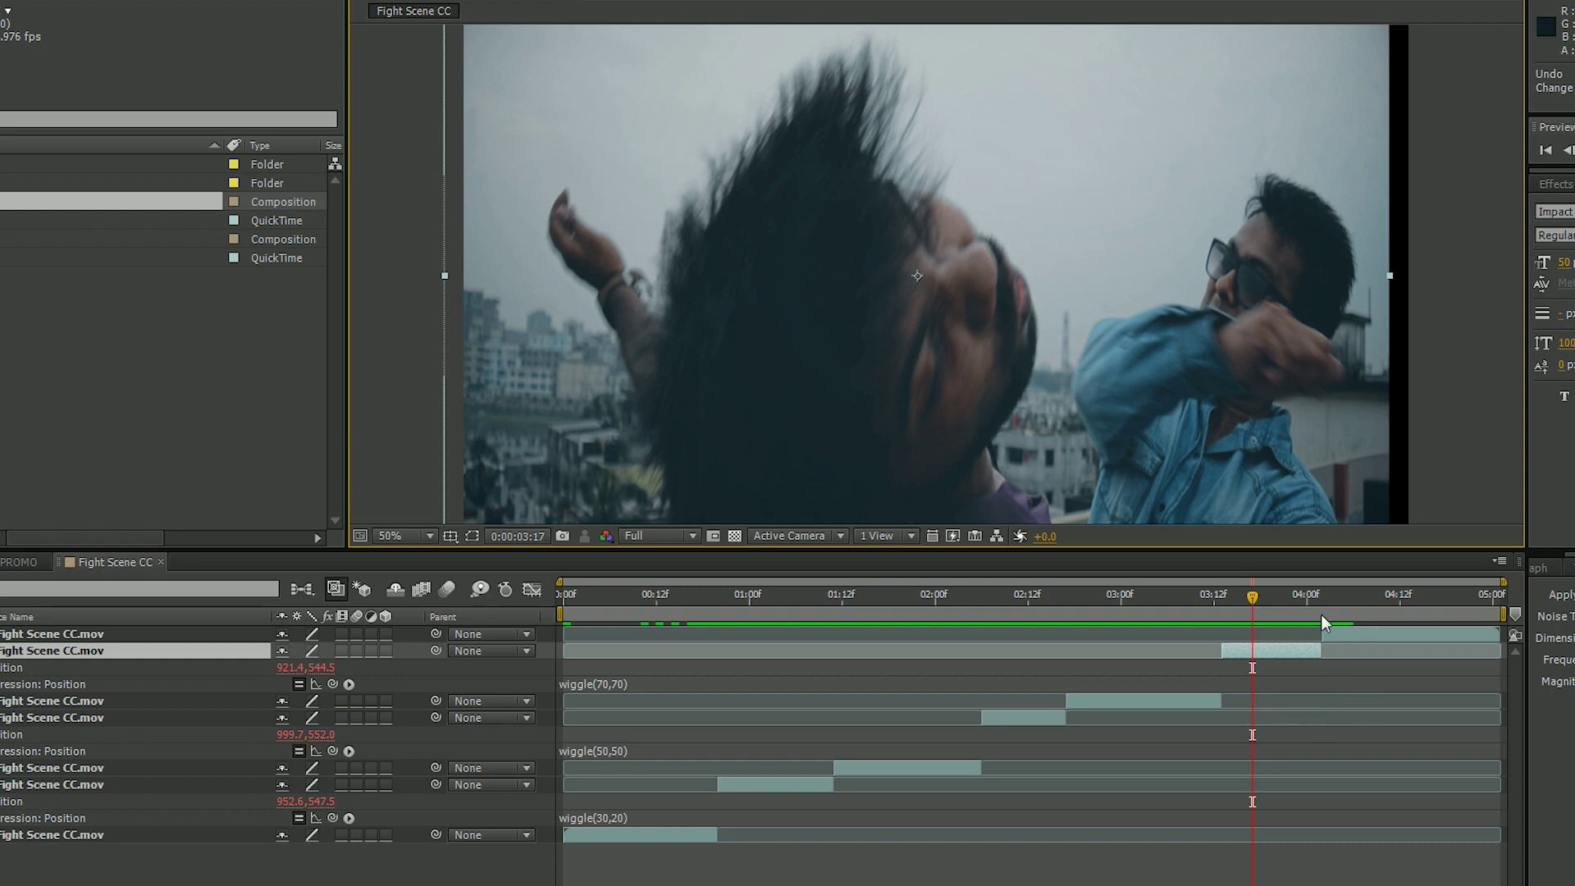
drag(1224, 597, 1032, 738)
drag(1175, 745, 1273, 743)
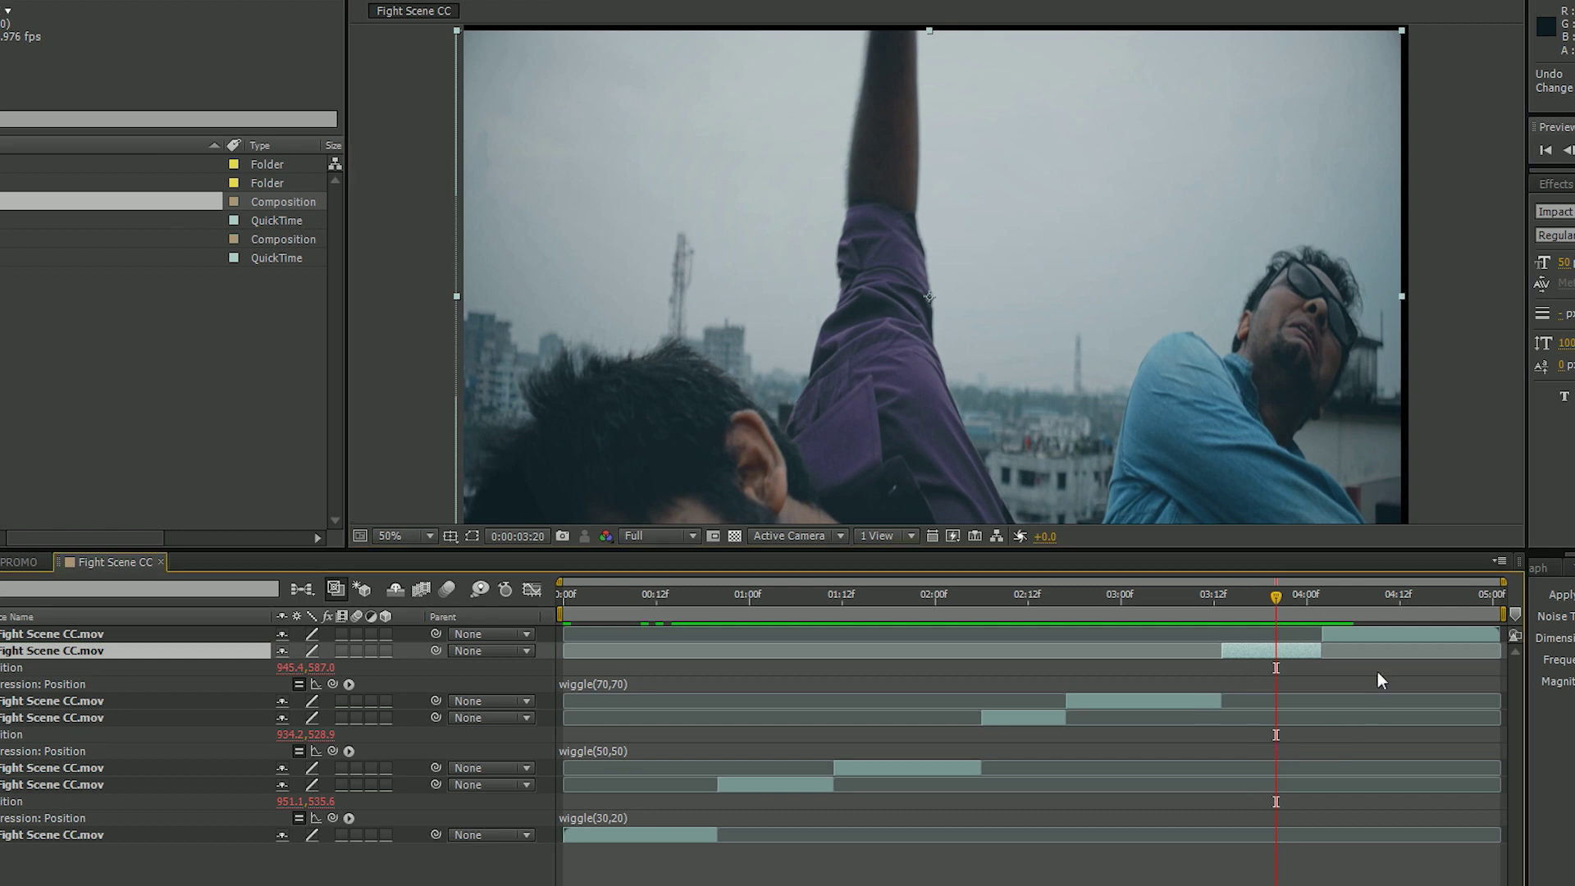
click(1240, 671)
Apply the Motion Tile effect to the last-impact segment on layer 2.
click(1266, 653)
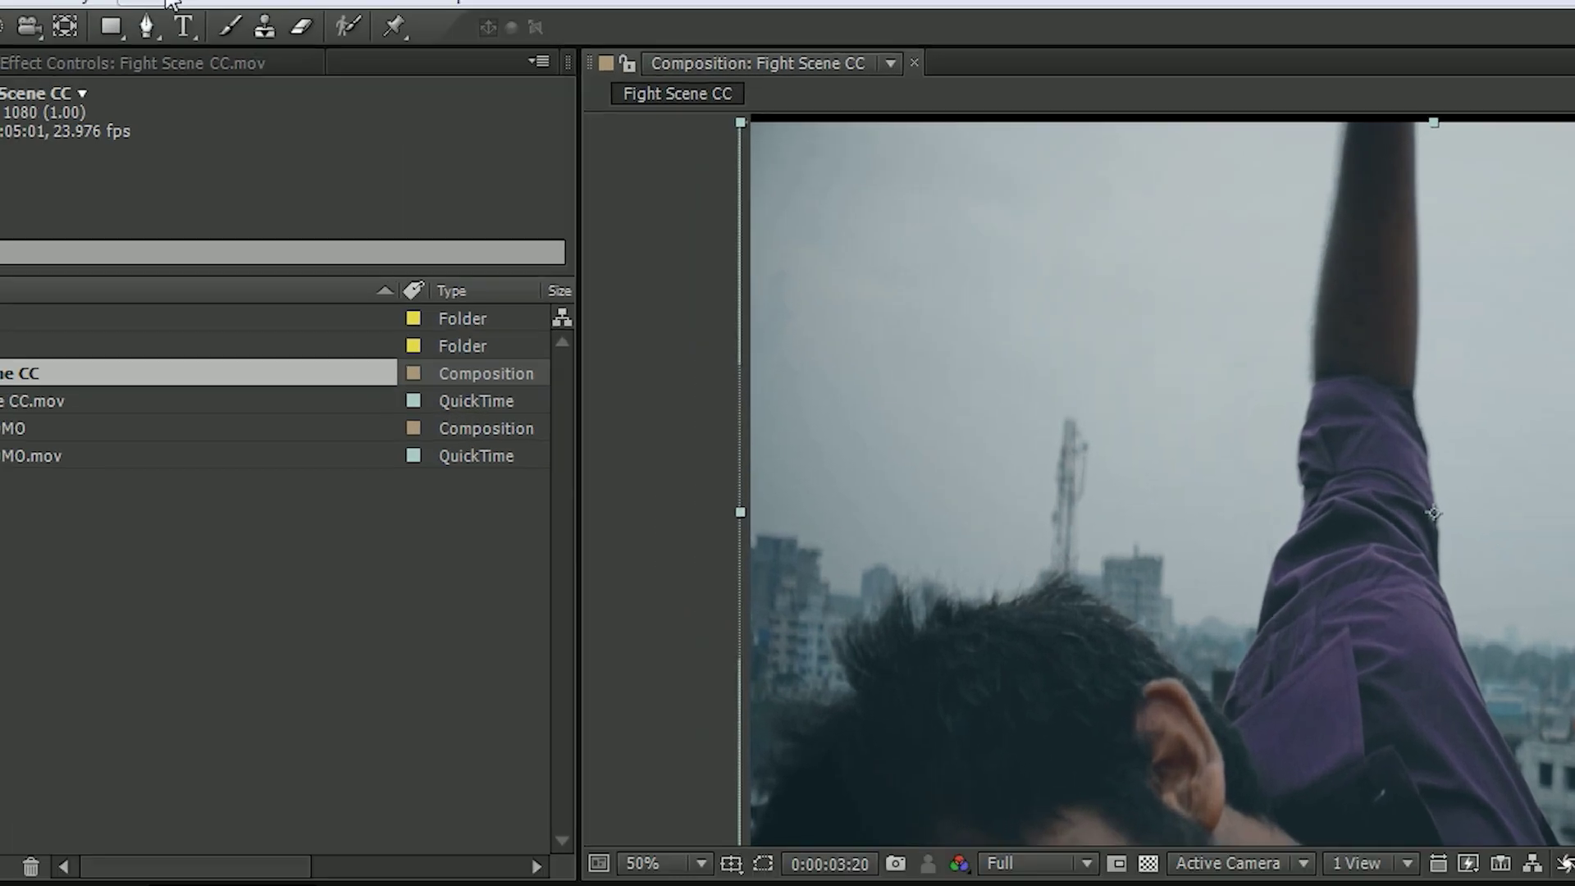
click(170, 1)
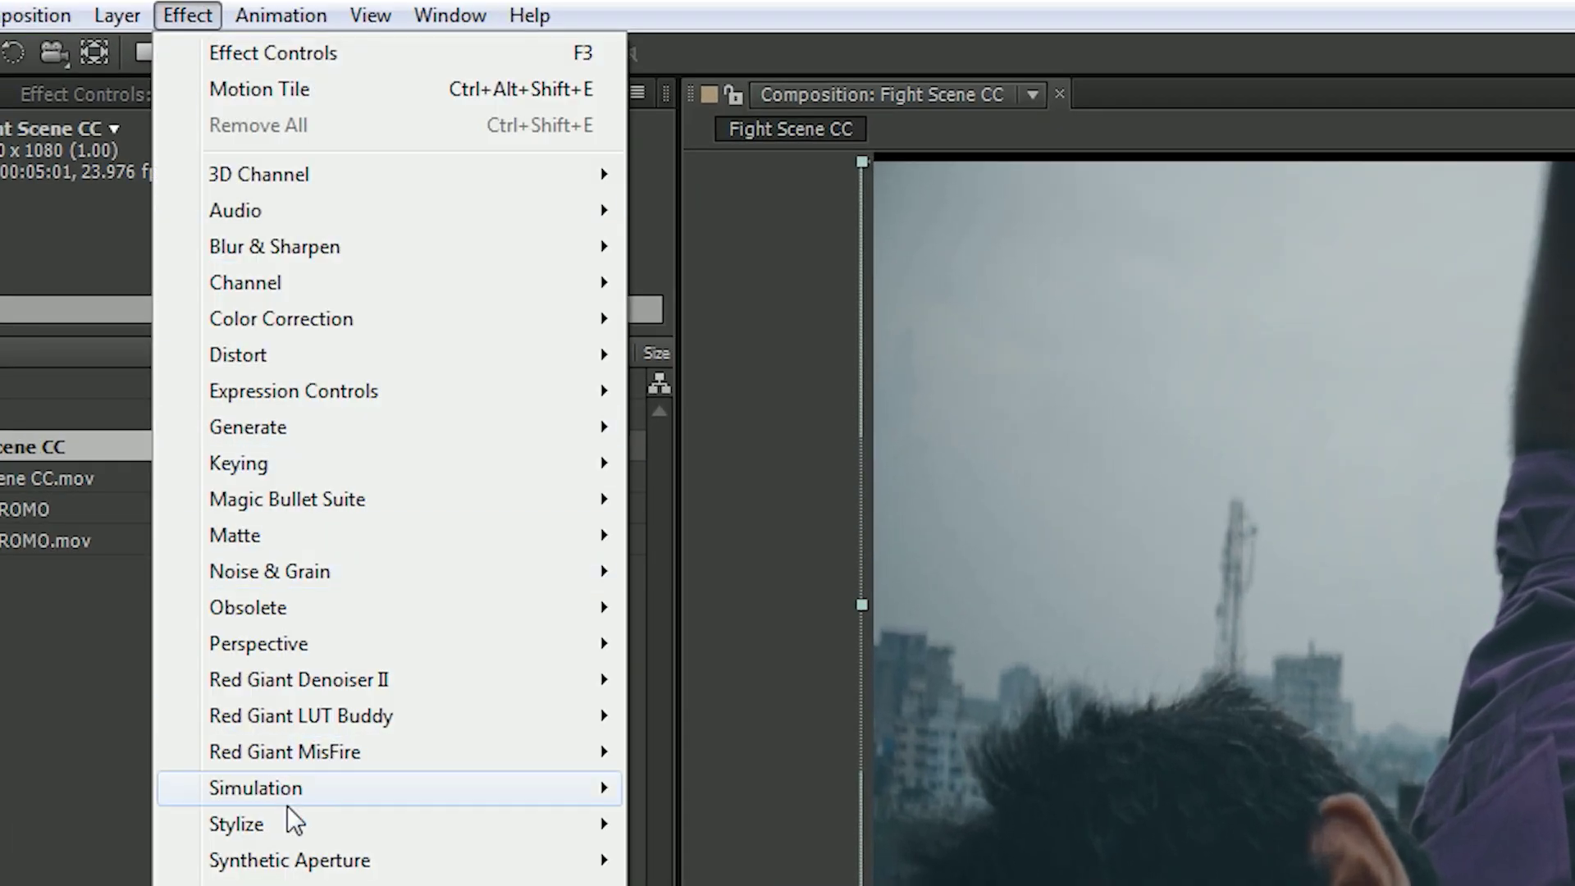
mouse_move(287, 822)
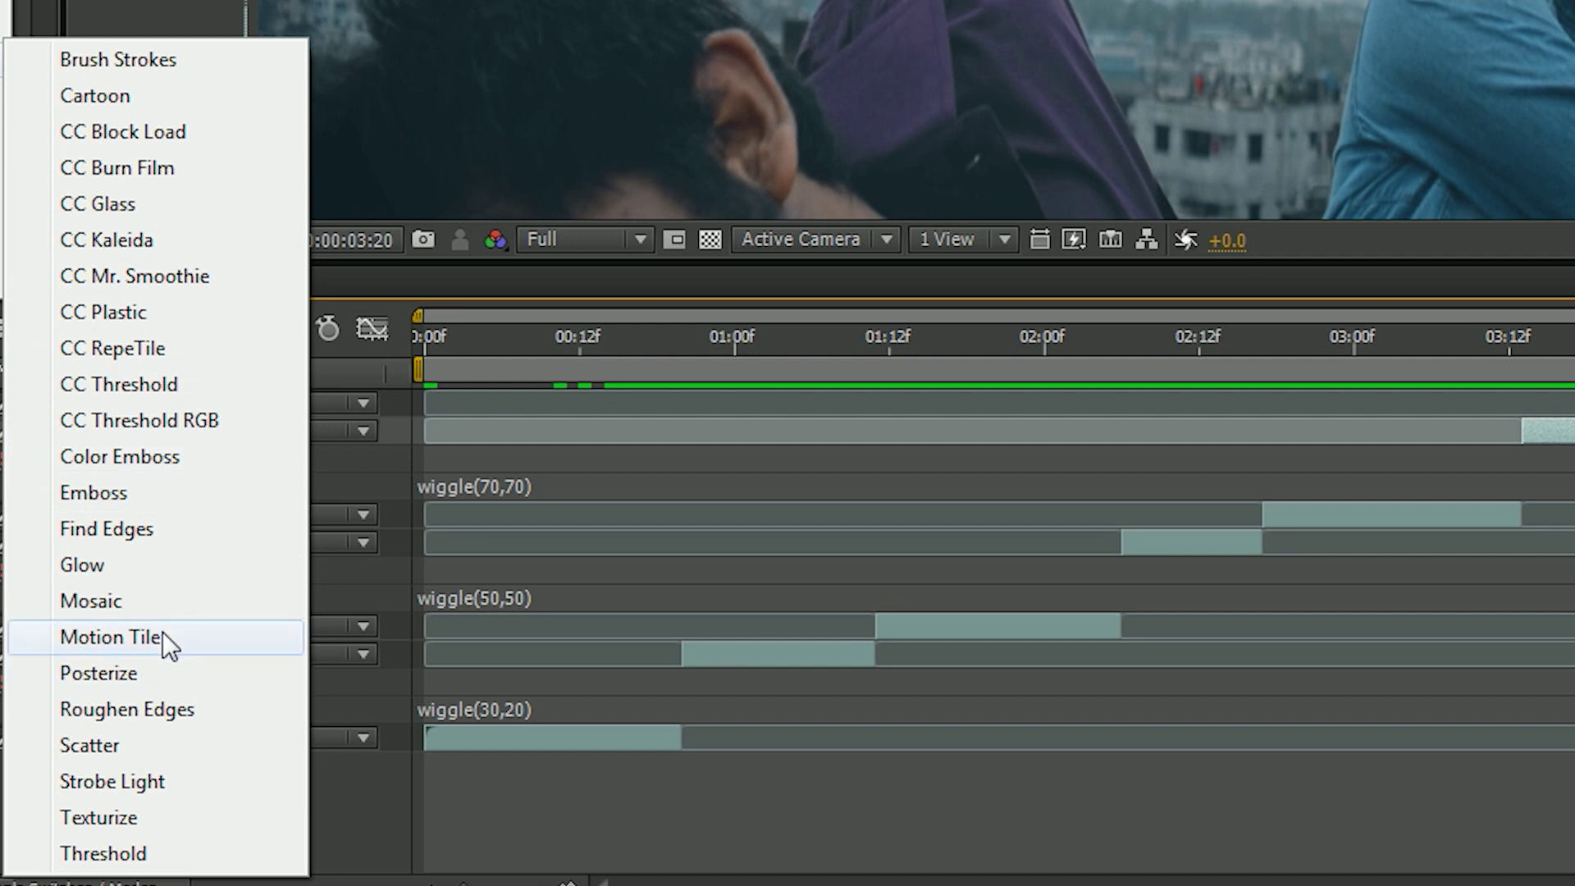
click(162, 635)
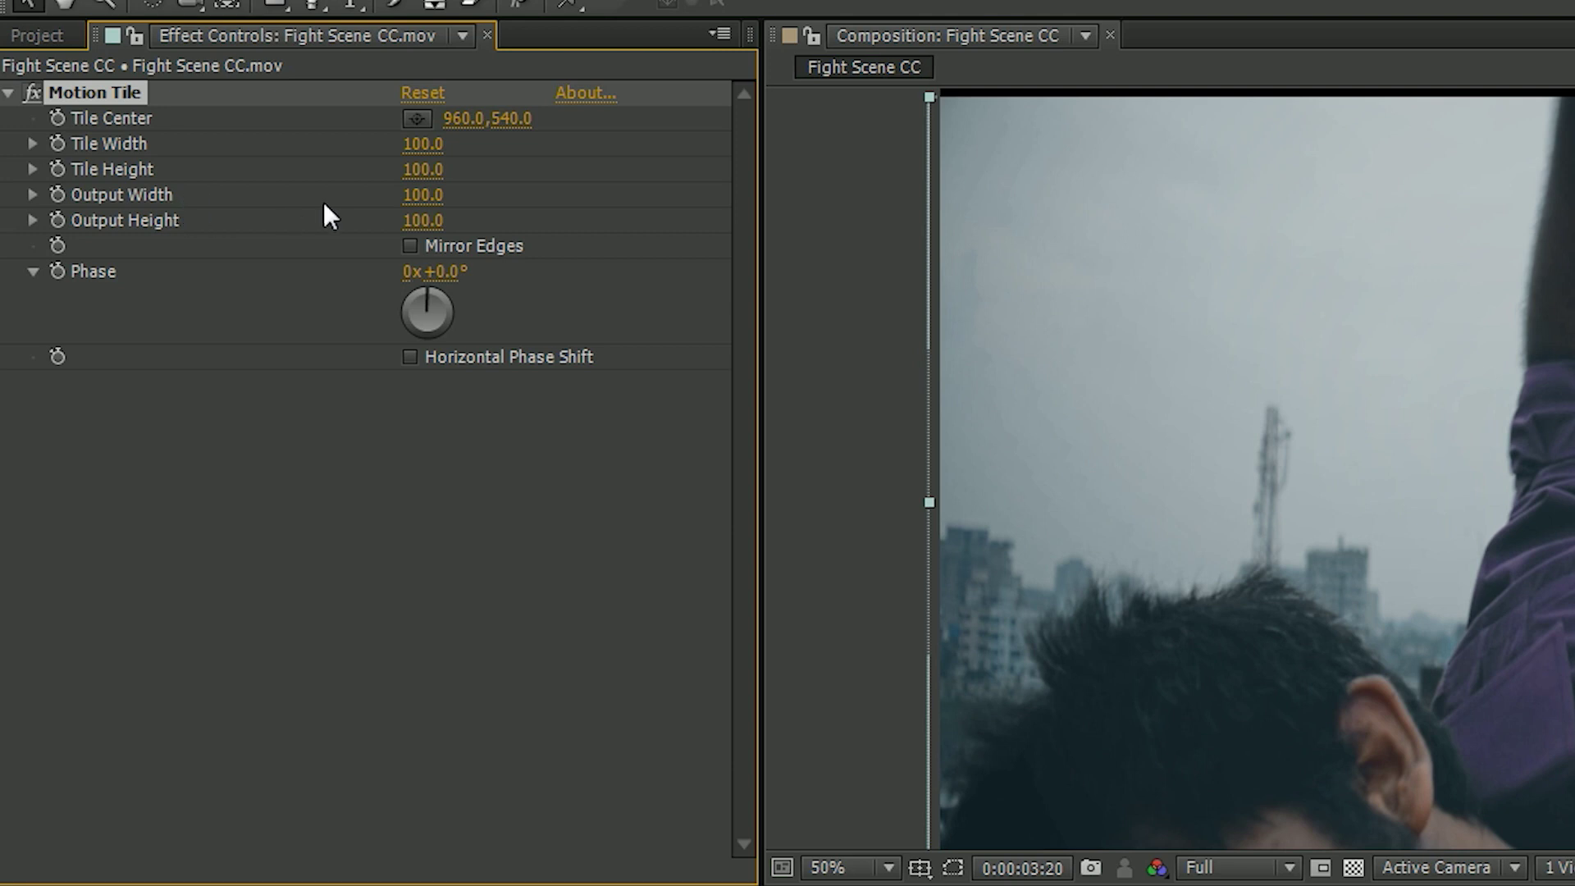
Set Motion Tile's output width and output height to 125 and enable Mirror Edges.
click(424, 195)
text(12)
key(Return)
click(424, 220)
text(125)
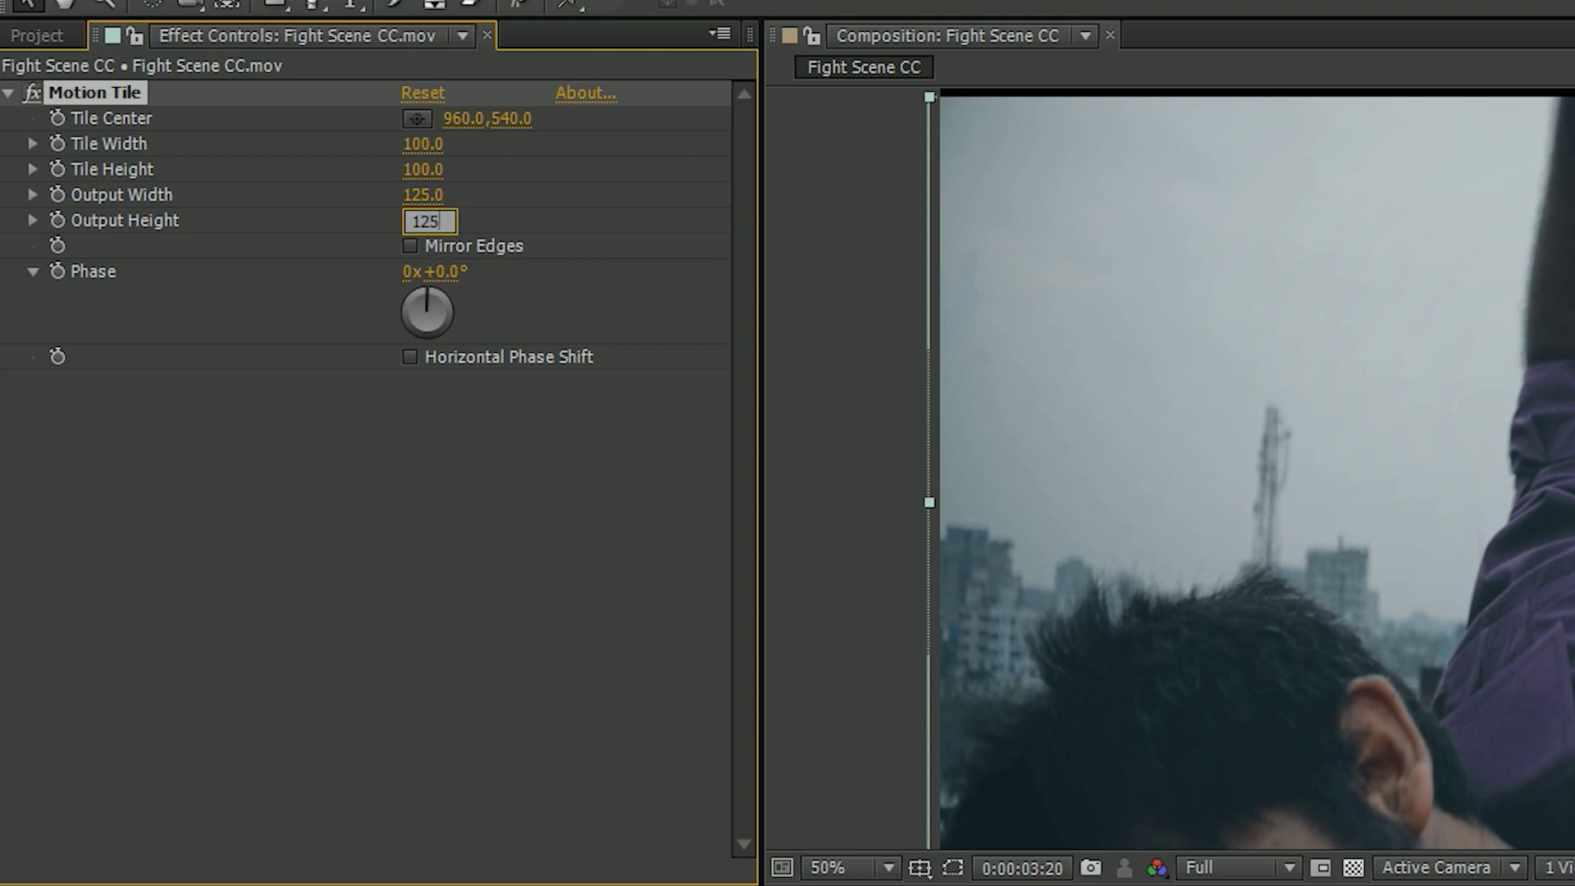
key(Return)
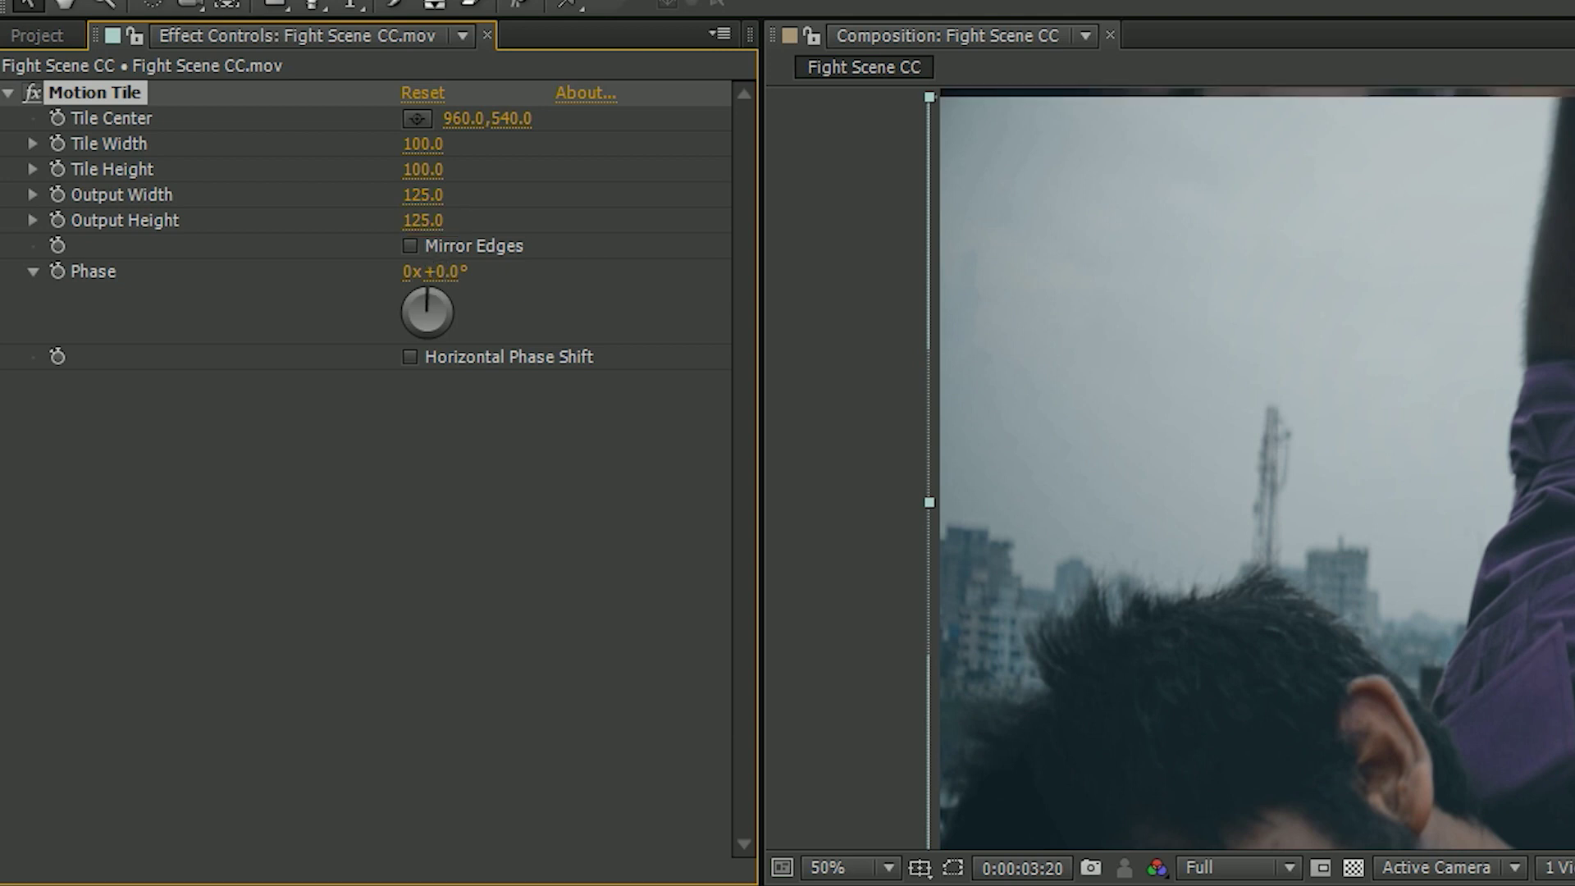
click(410, 245)
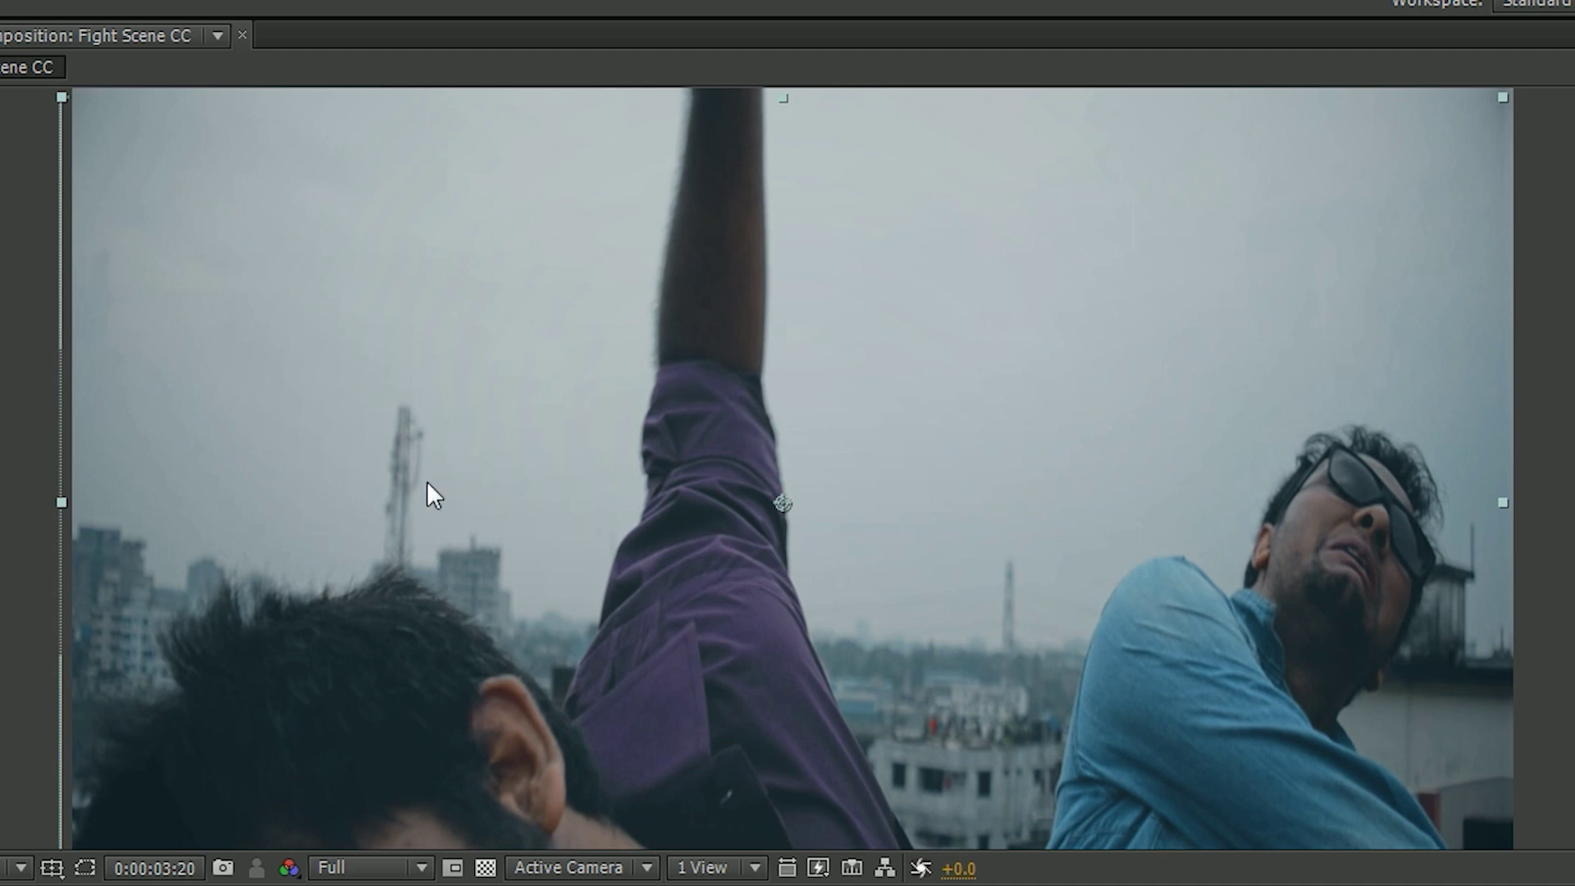
Displace the last-impact frame on layer 2 as a test, examine the mirrored upper edge up close, and undo the move.
drag(534, 392, 577, 574)
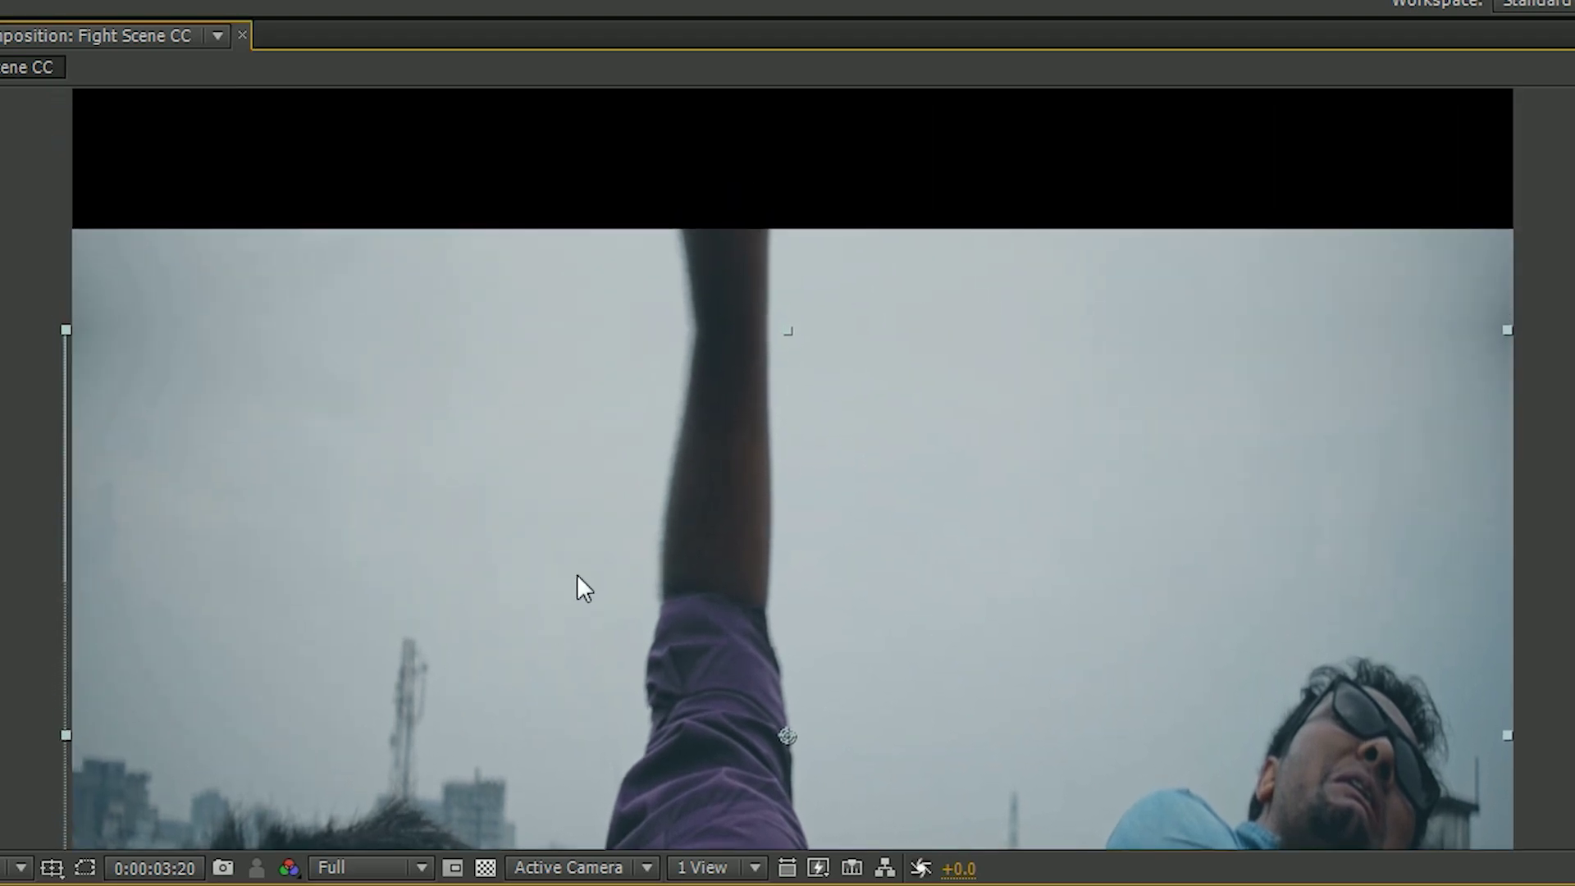
scroll(793, 312, up, 3)
scroll(794, 308, down, 3)
scroll(790, 316, up, 3)
drag(728, 287, 981, 558)
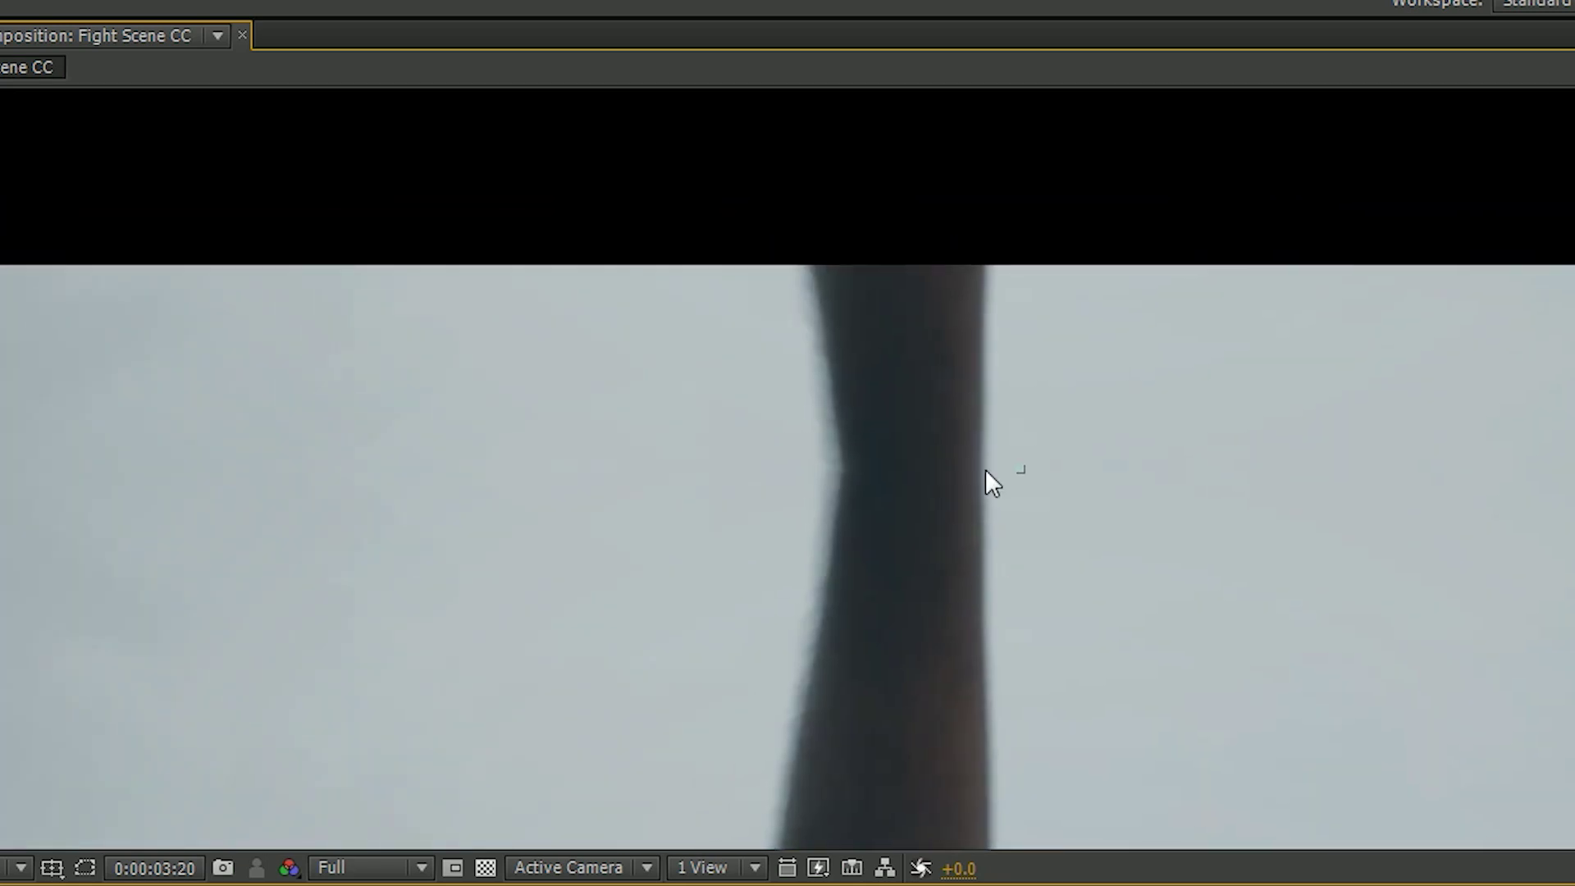
key(comma)
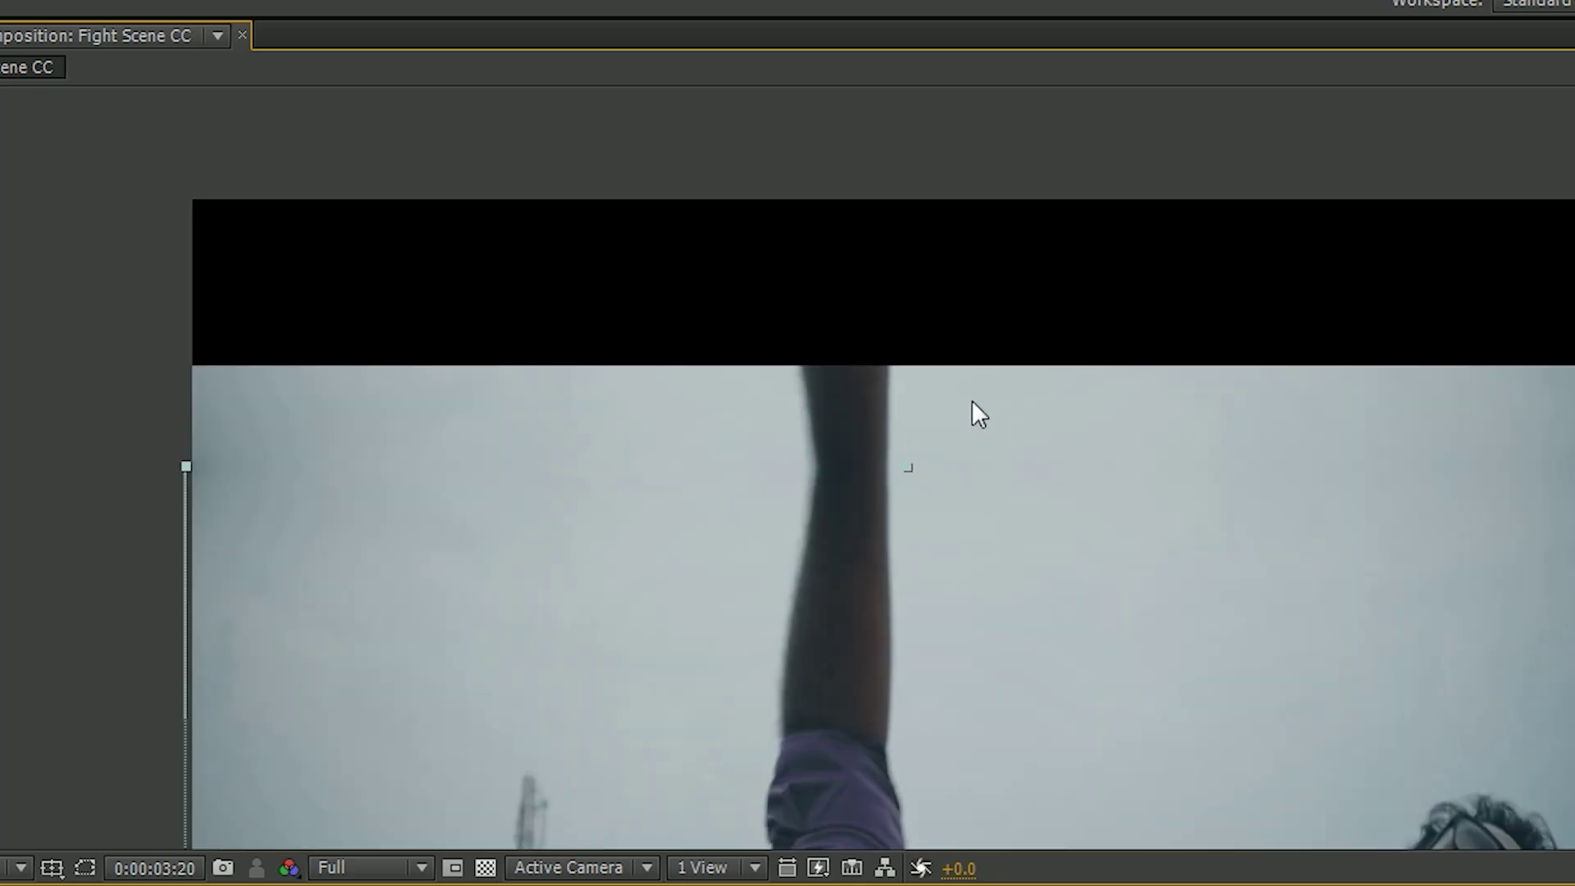
drag(1002, 640, 1030, 436)
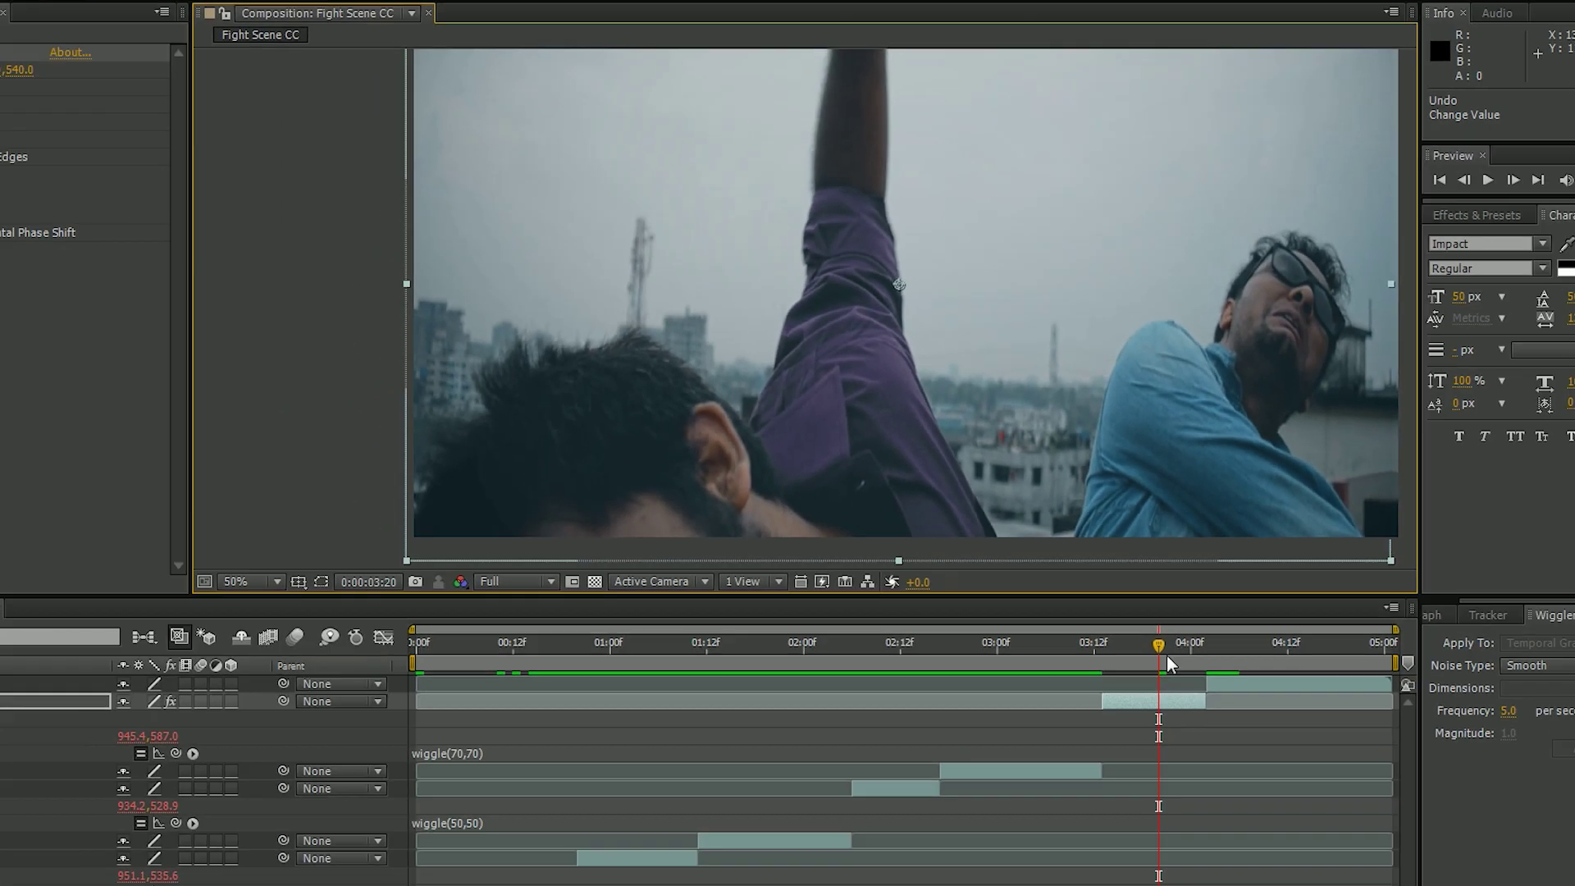
Copy the Motion Tile effect from layer 2 to the second-impact segment on layer 4.
click(926, 648)
drag(923, 666, 907, 669)
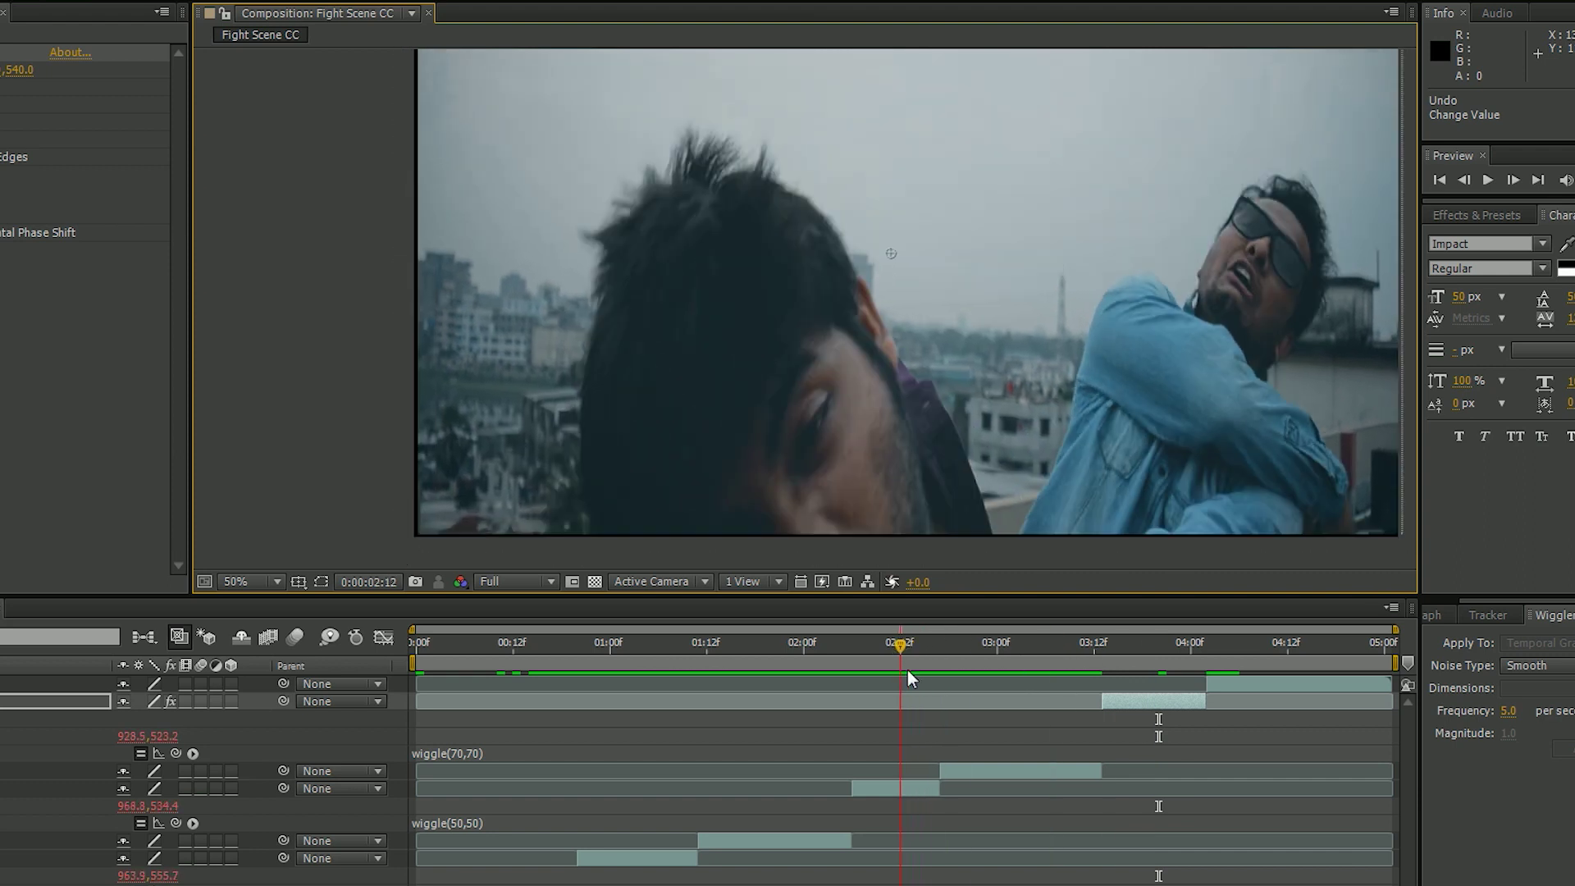
key(ctrl+z)
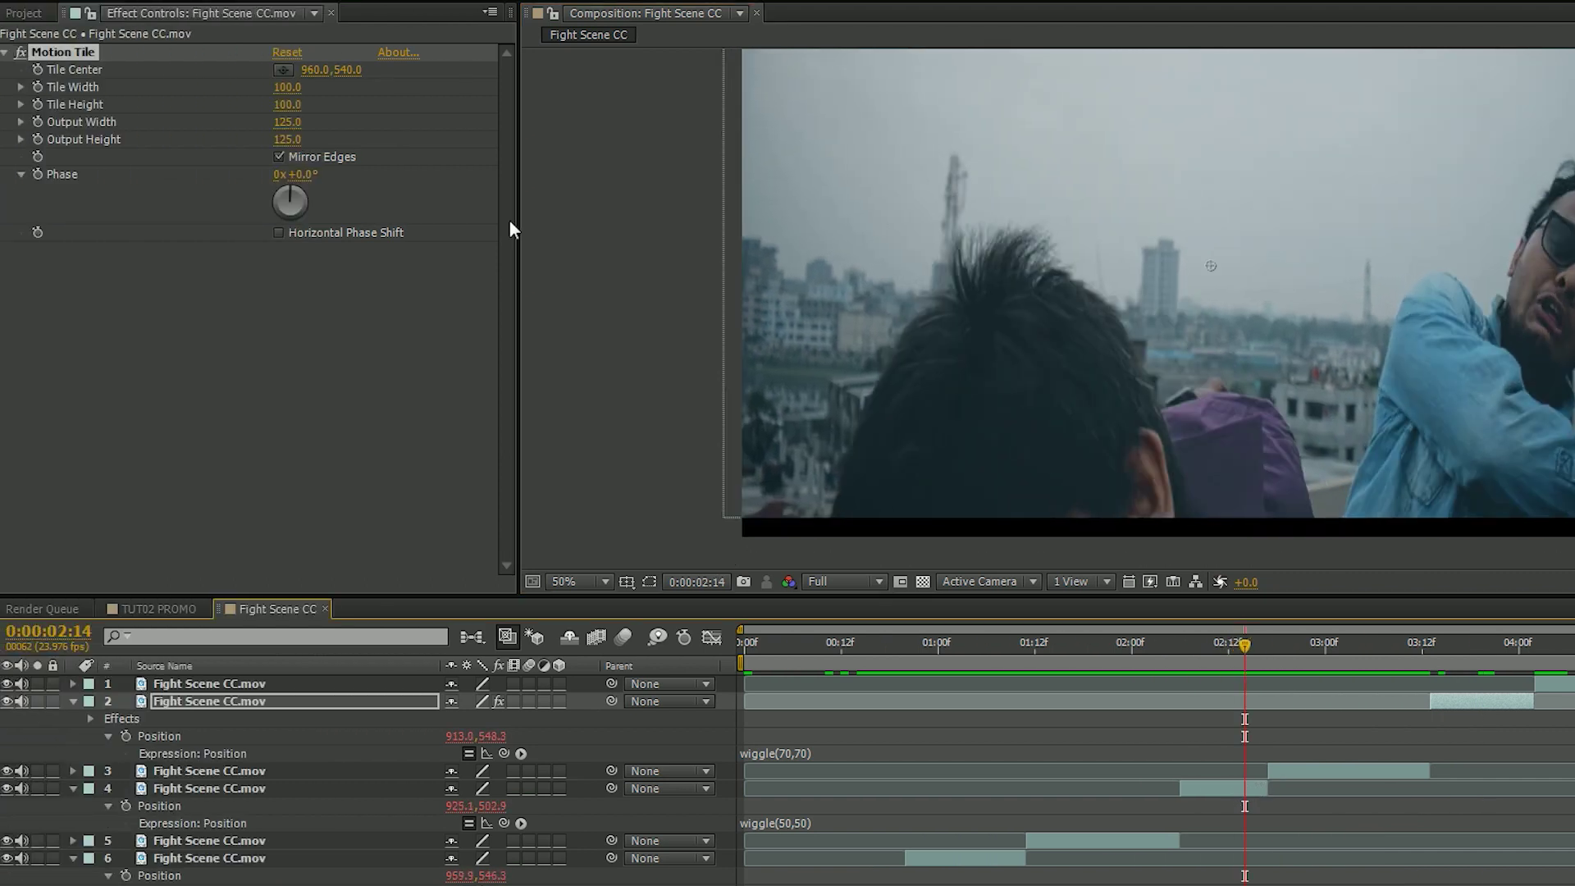
click(65, 47)
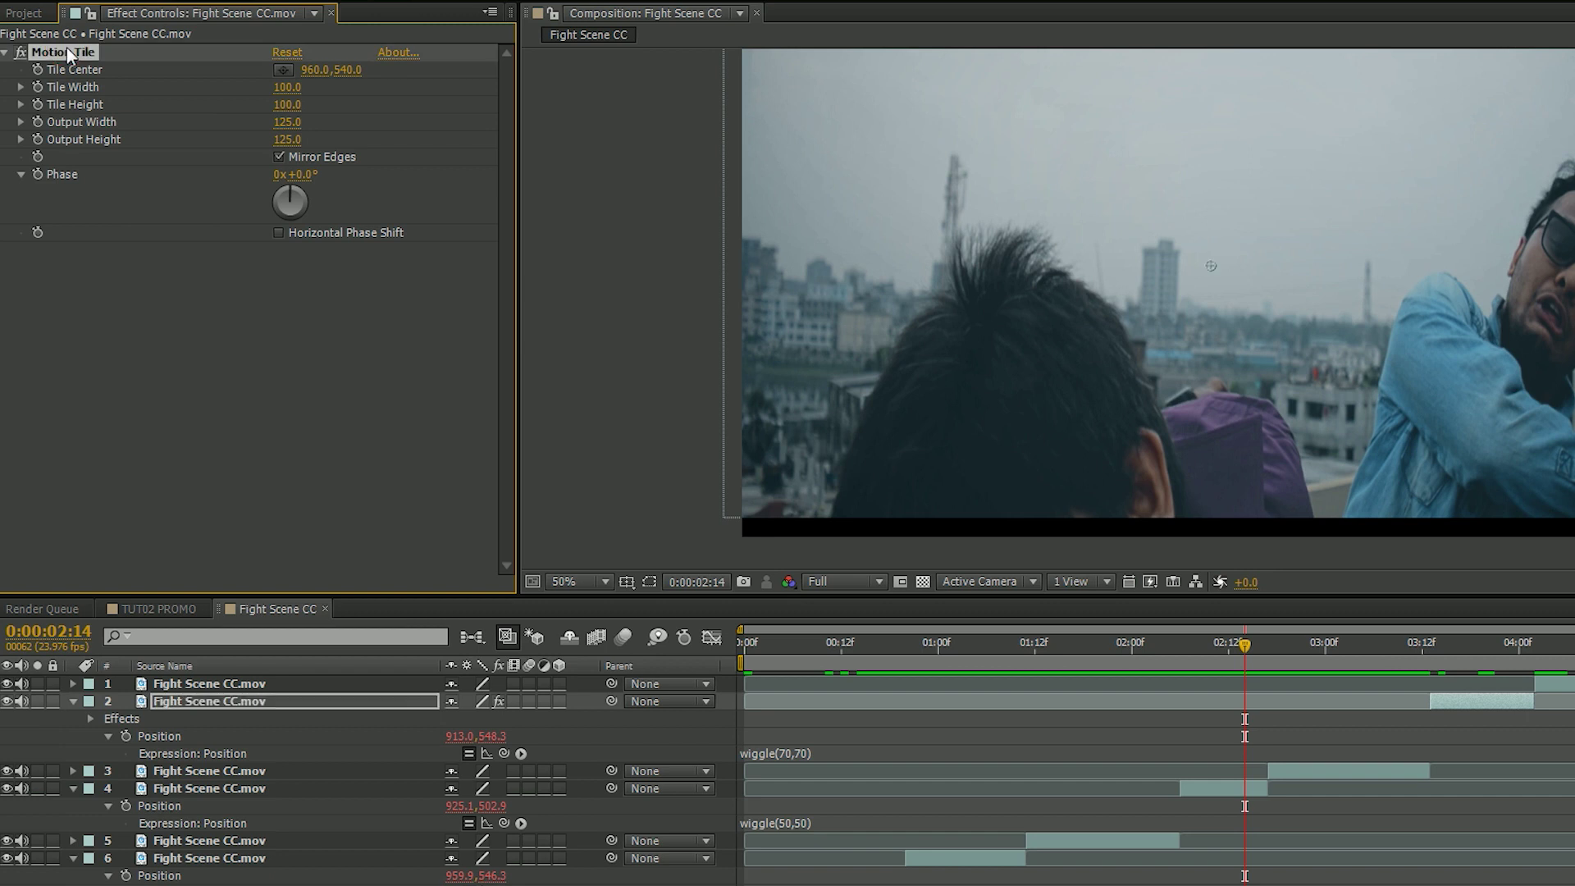
click(44, 14)
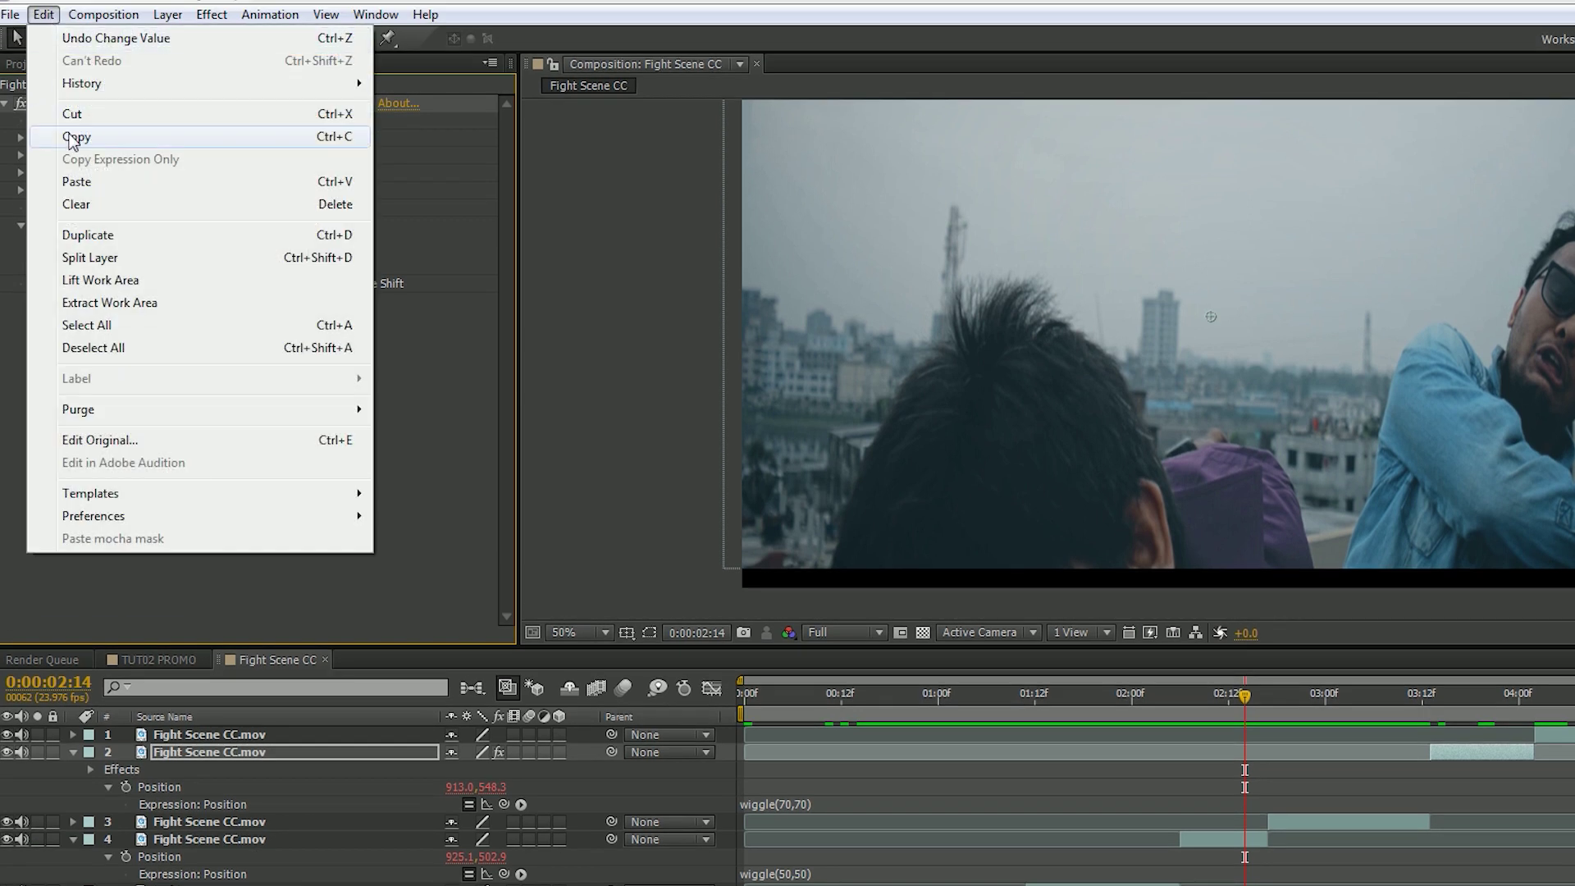
click(70, 137)
click(1221, 840)
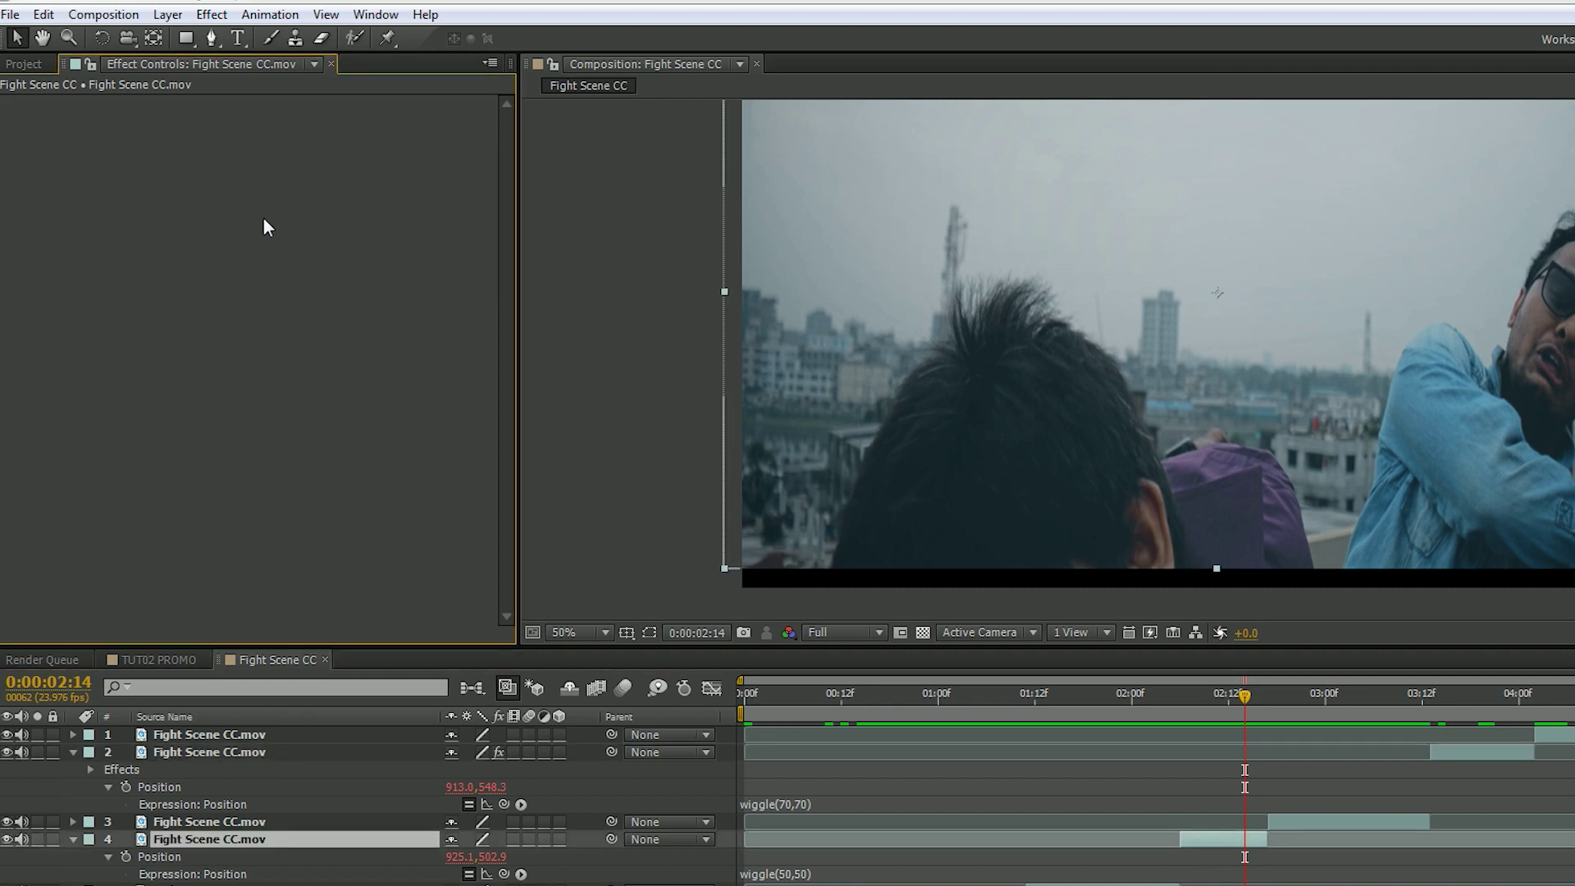
key(ctrl+v)
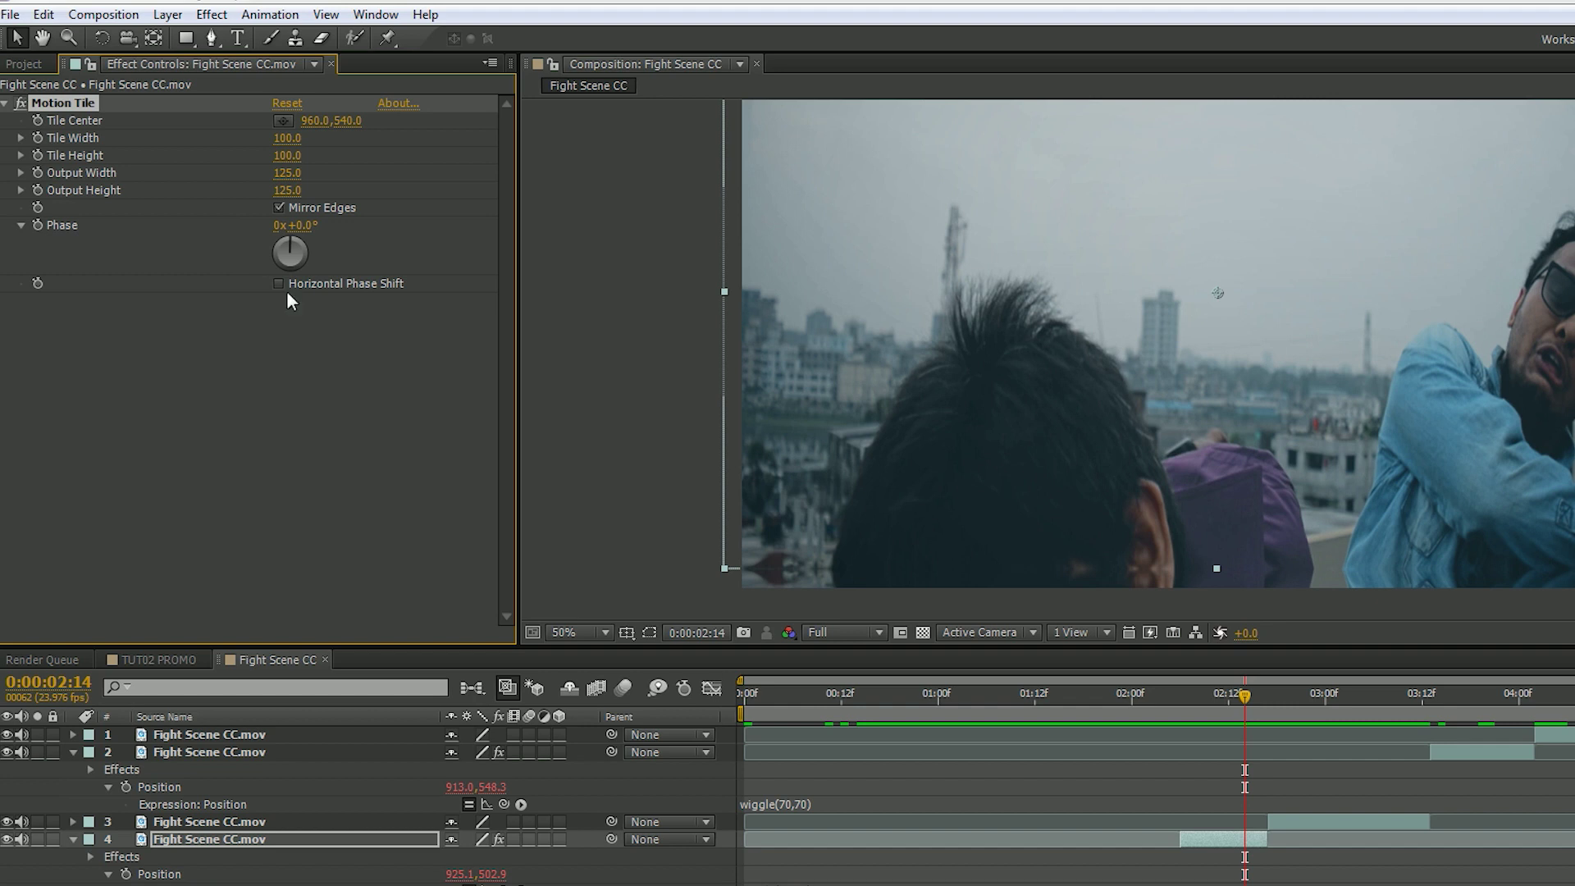
Paste the copied Motion Tile effect onto the first-impact segment on layer 6 and scrub through the scene to check the edges.
drag(1242, 697, 978, 748)
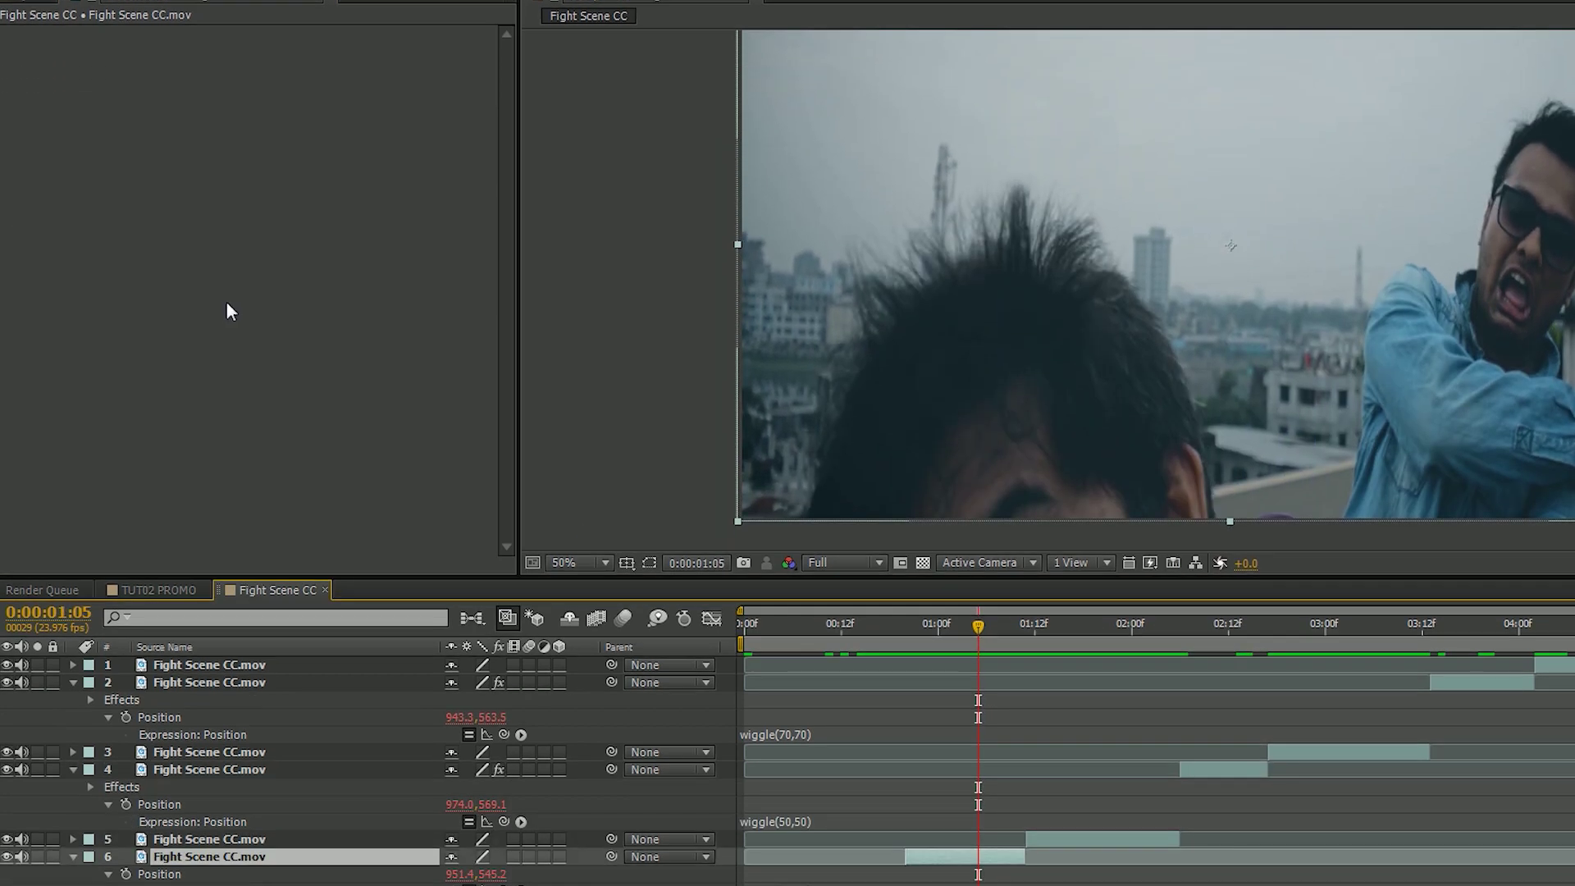
key(ctrl+v)
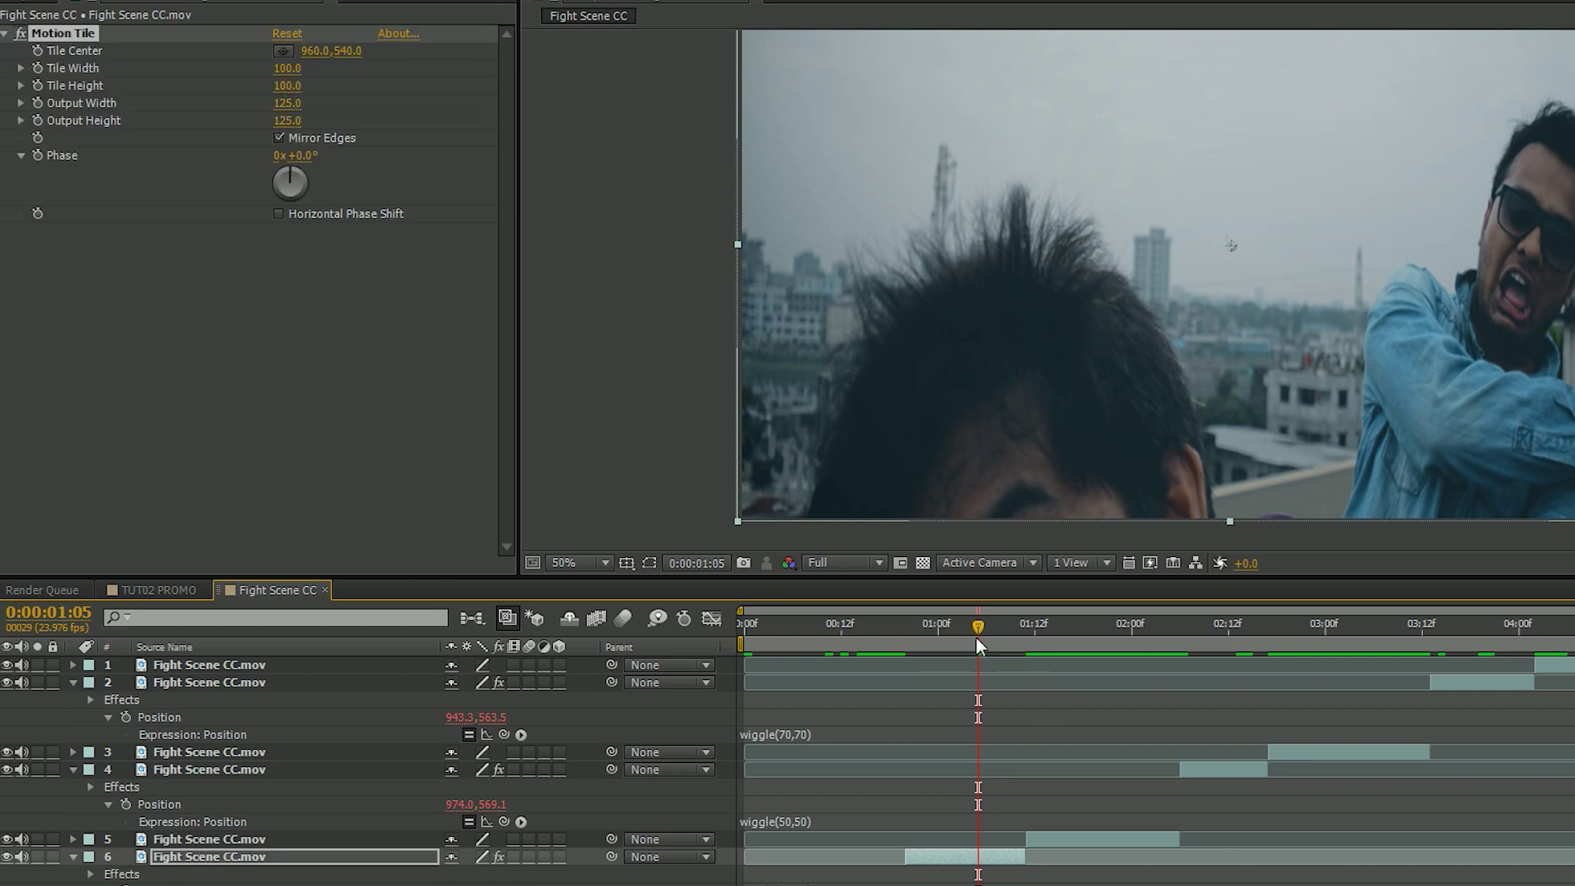
drag(925, 630, 1574, 713)
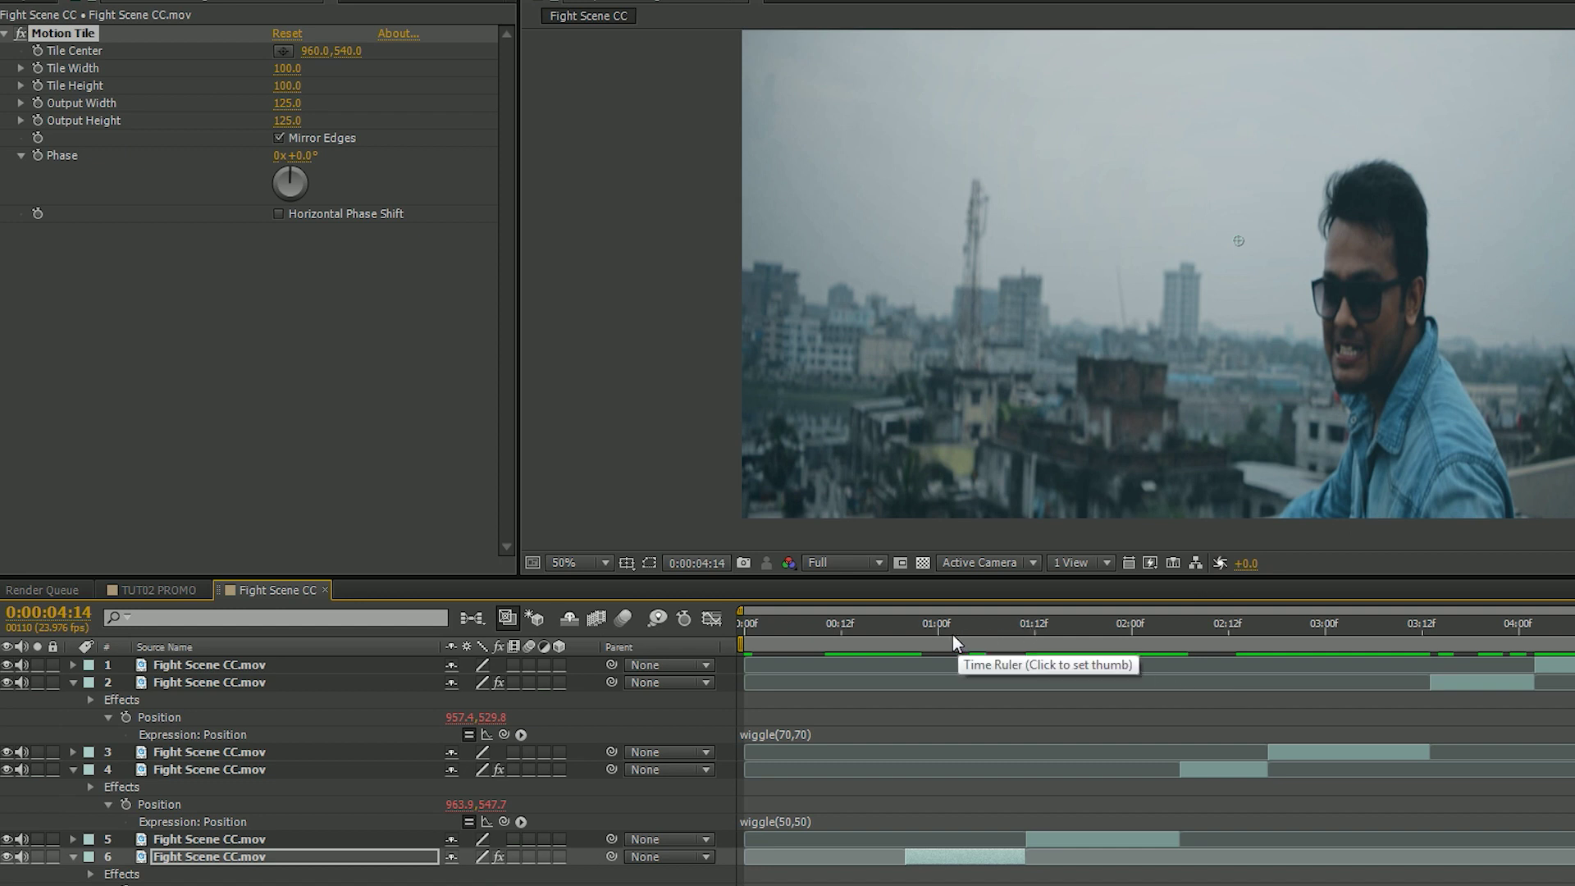
Add a Scale keyframe of 100% at 0:00:00:20, the start of the first-impact segment on layer 6.
click(937, 634)
drag(937, 633, 904, 638)
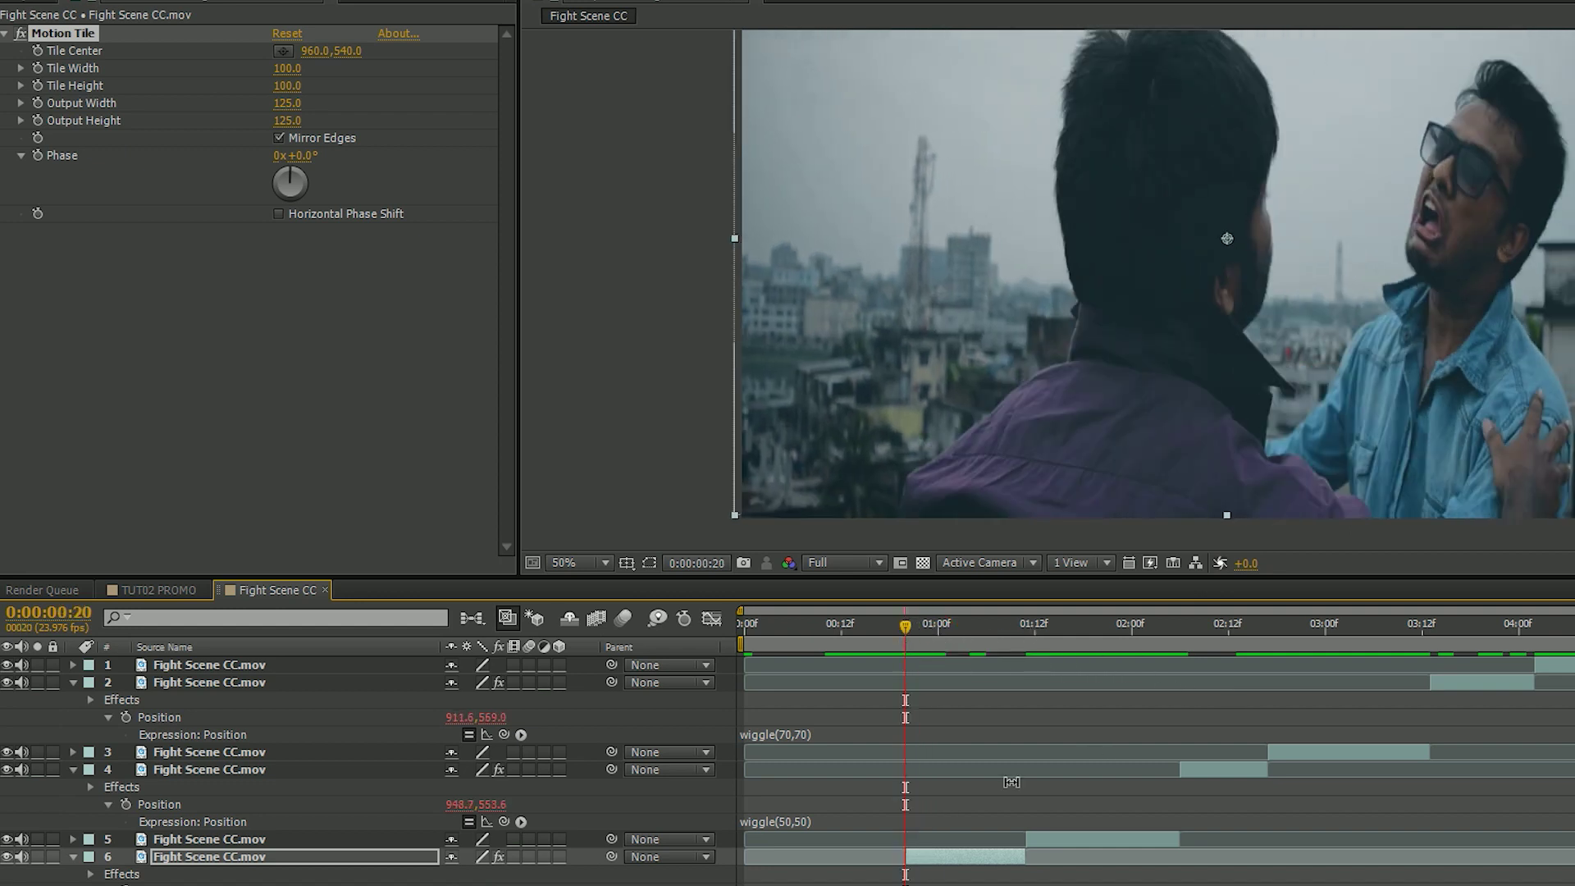
click(951, 853)
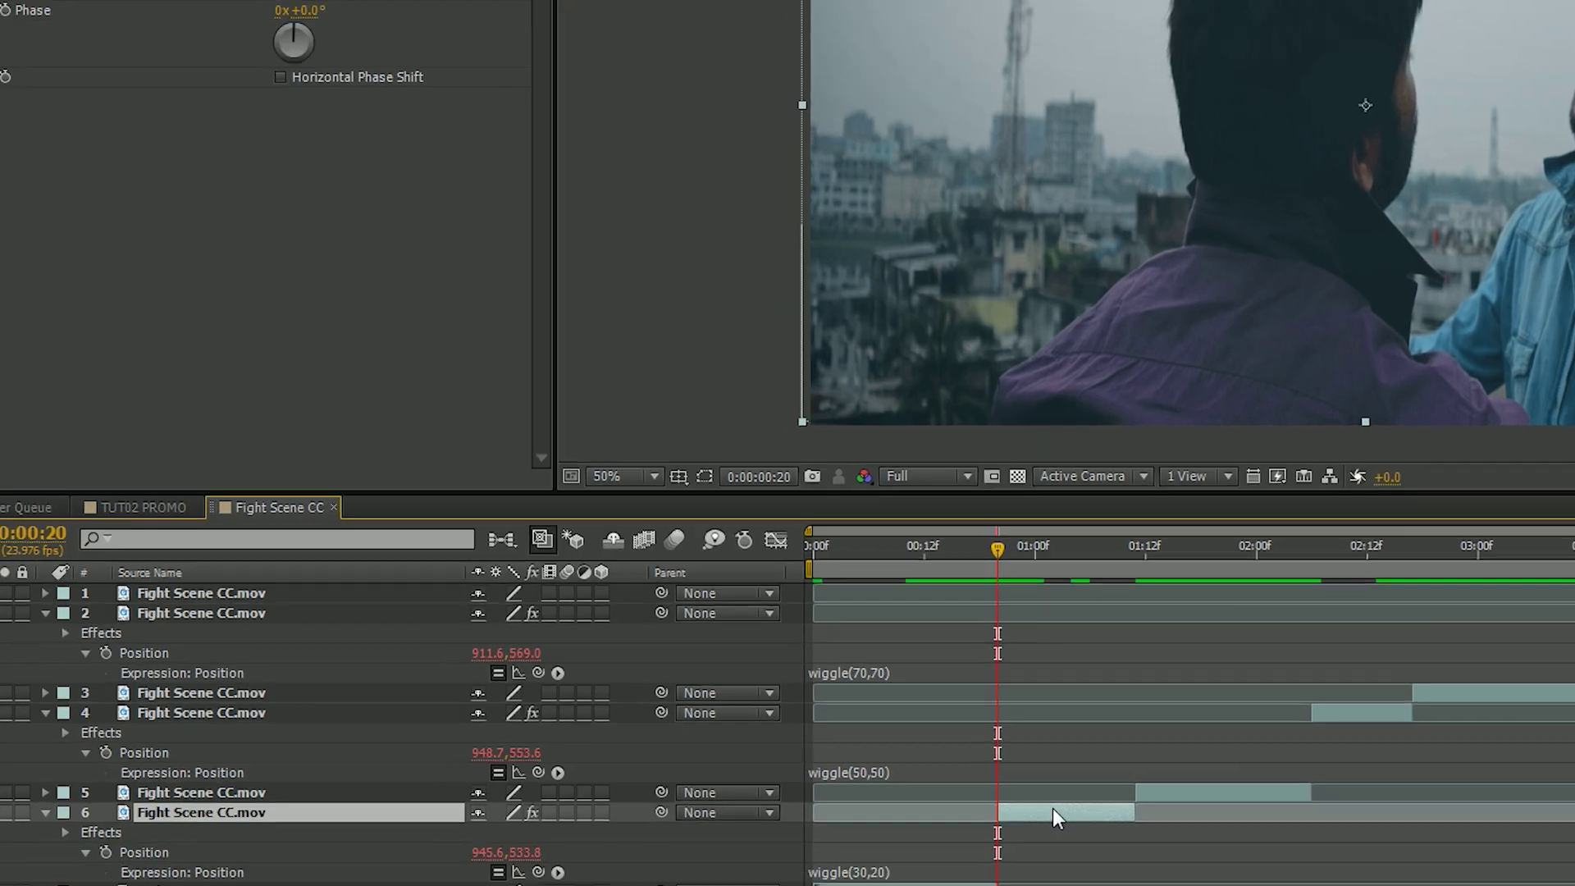
key(s)
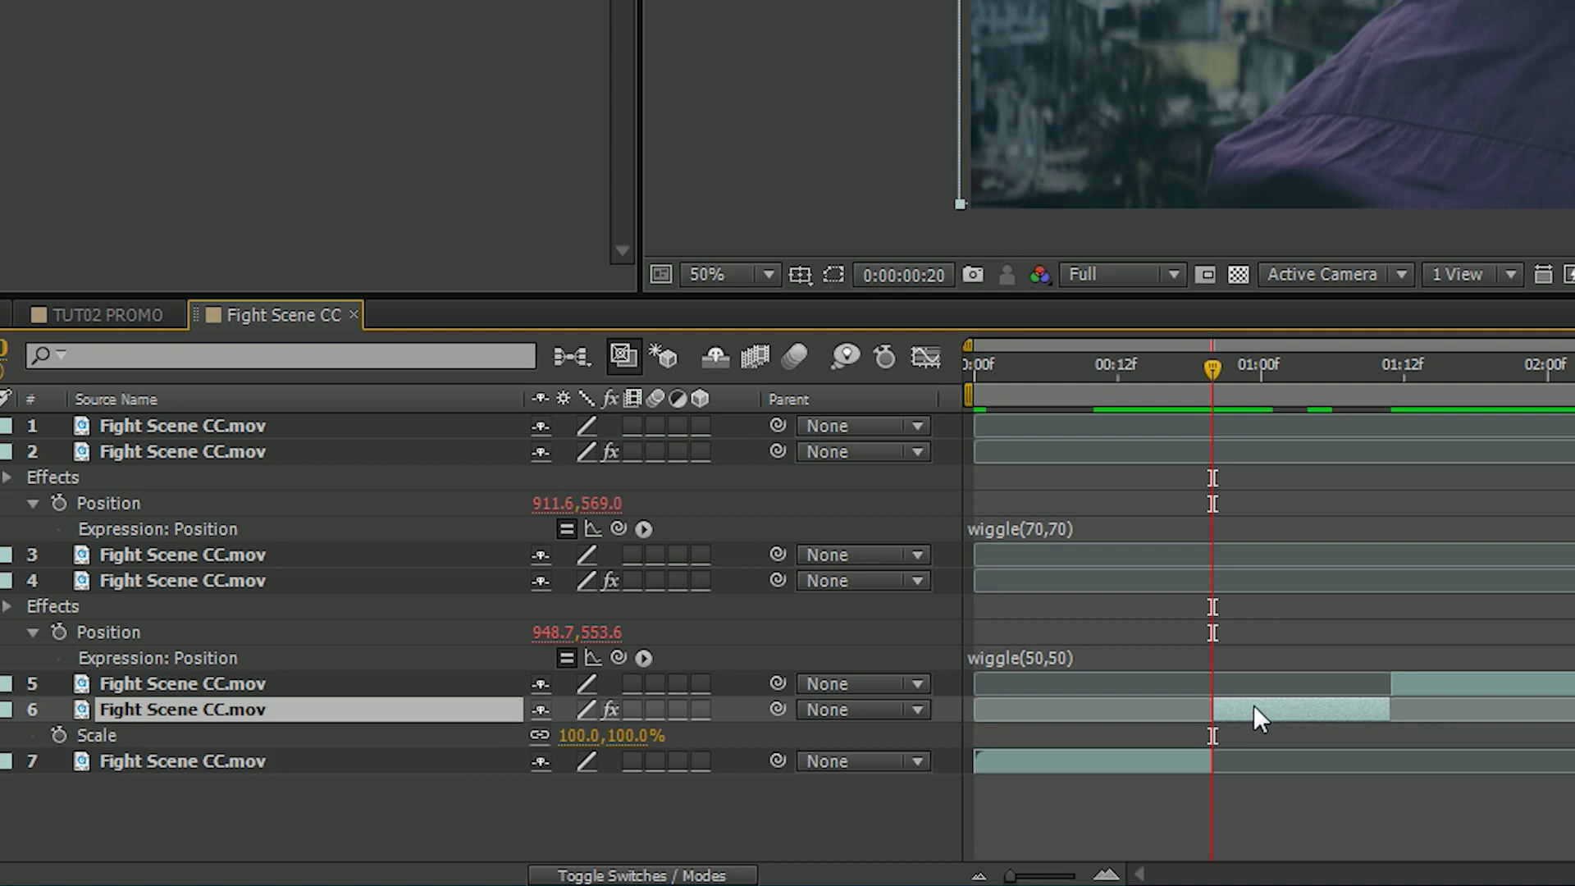
click(55, 736)
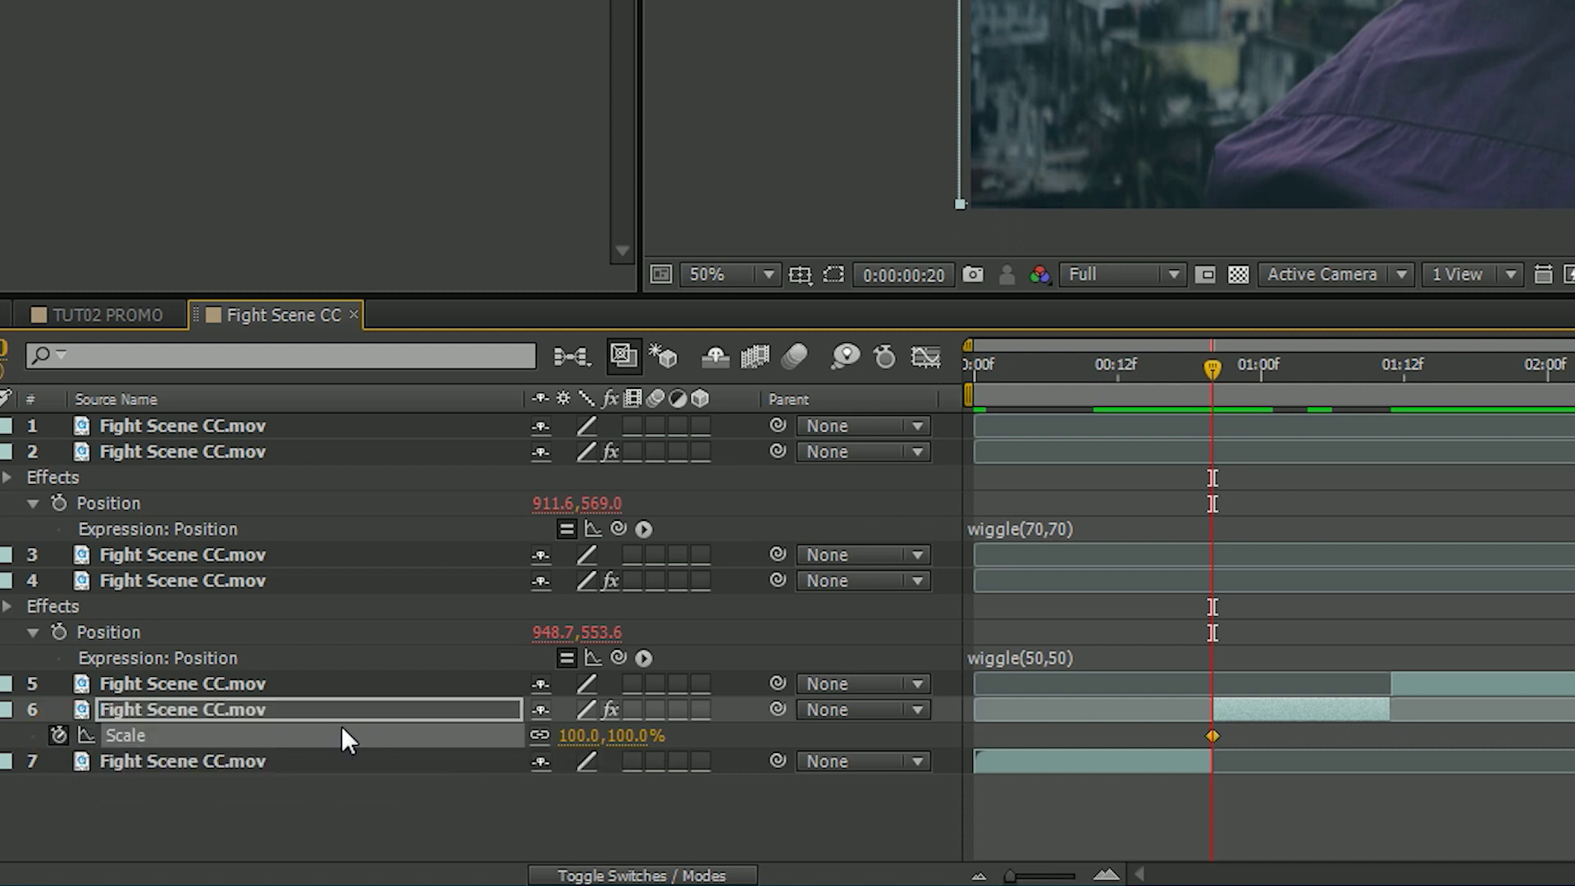
Set the Scale of the first-impact segment on layer 6 to 150% at 0:00:01:03.
key(space)
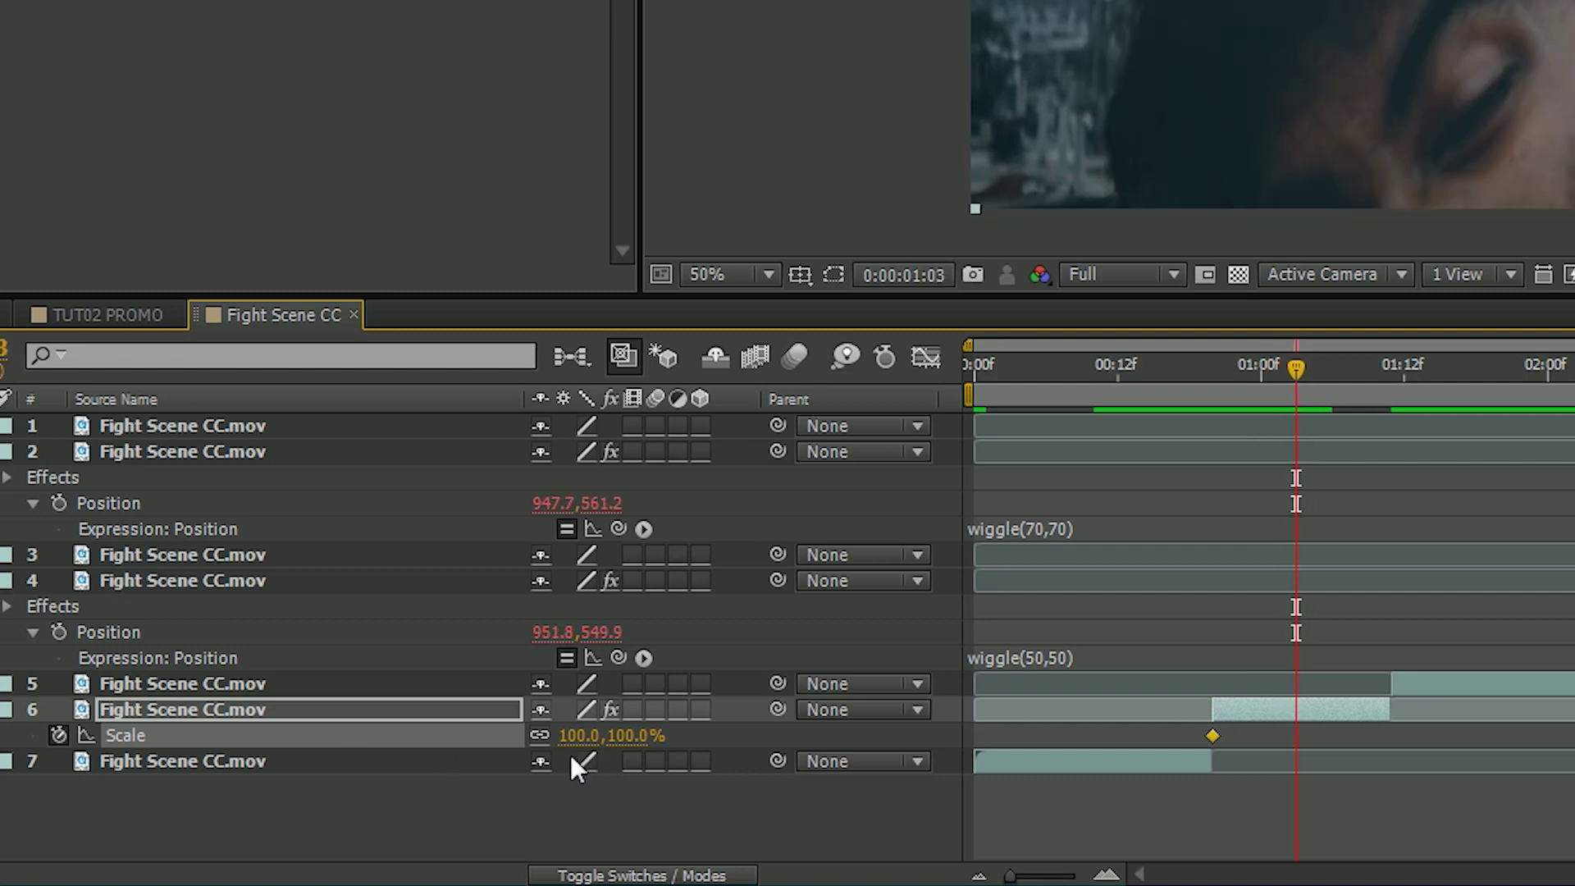
click(638, 736)
text(150)
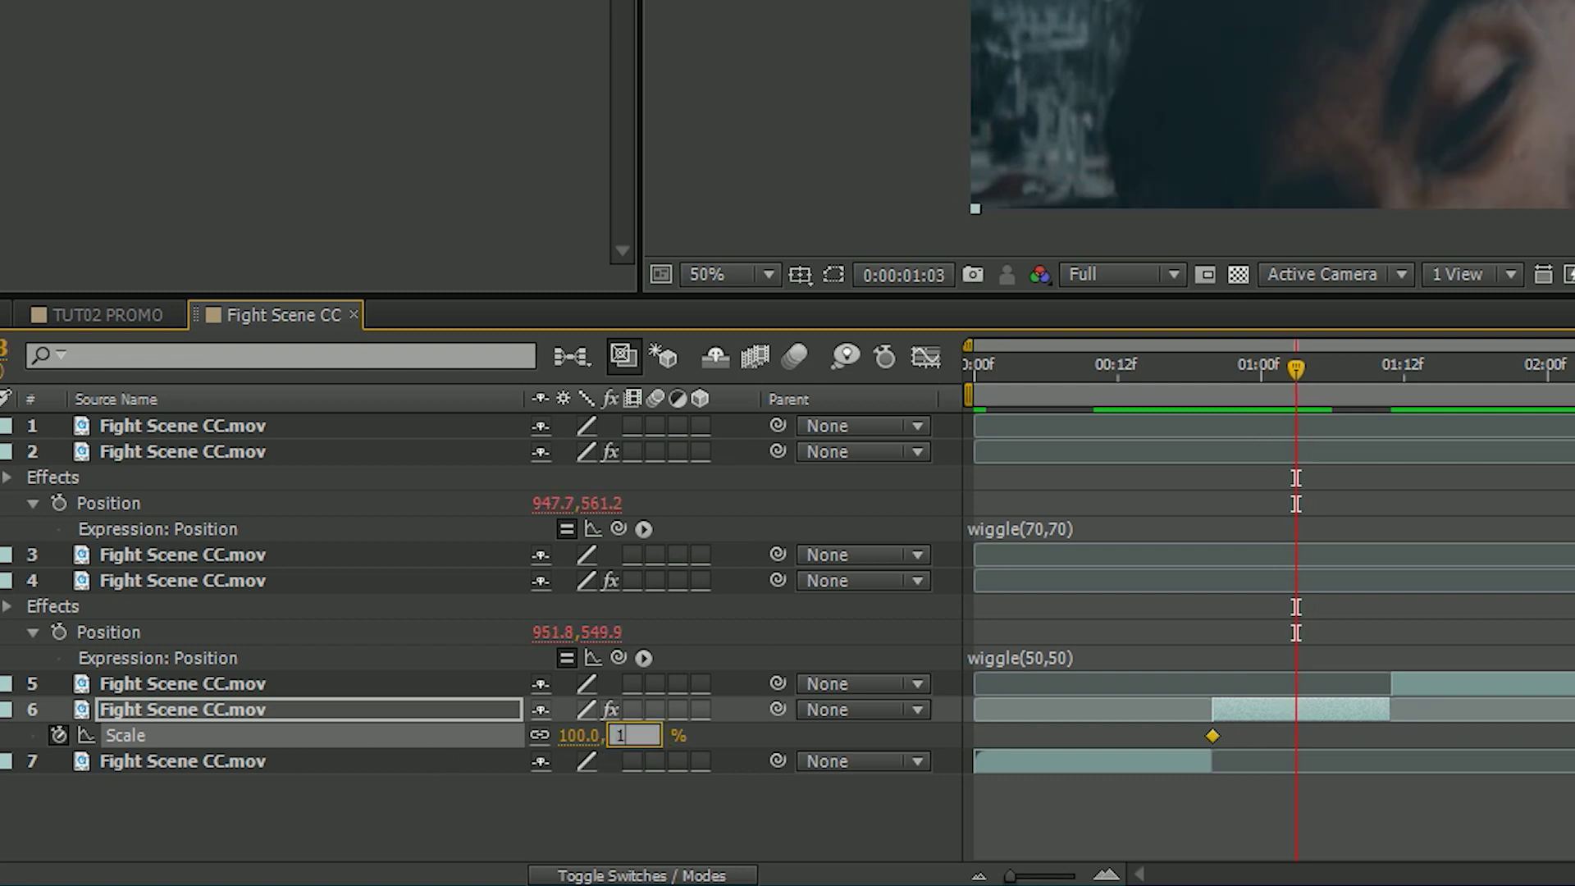
key(Return)
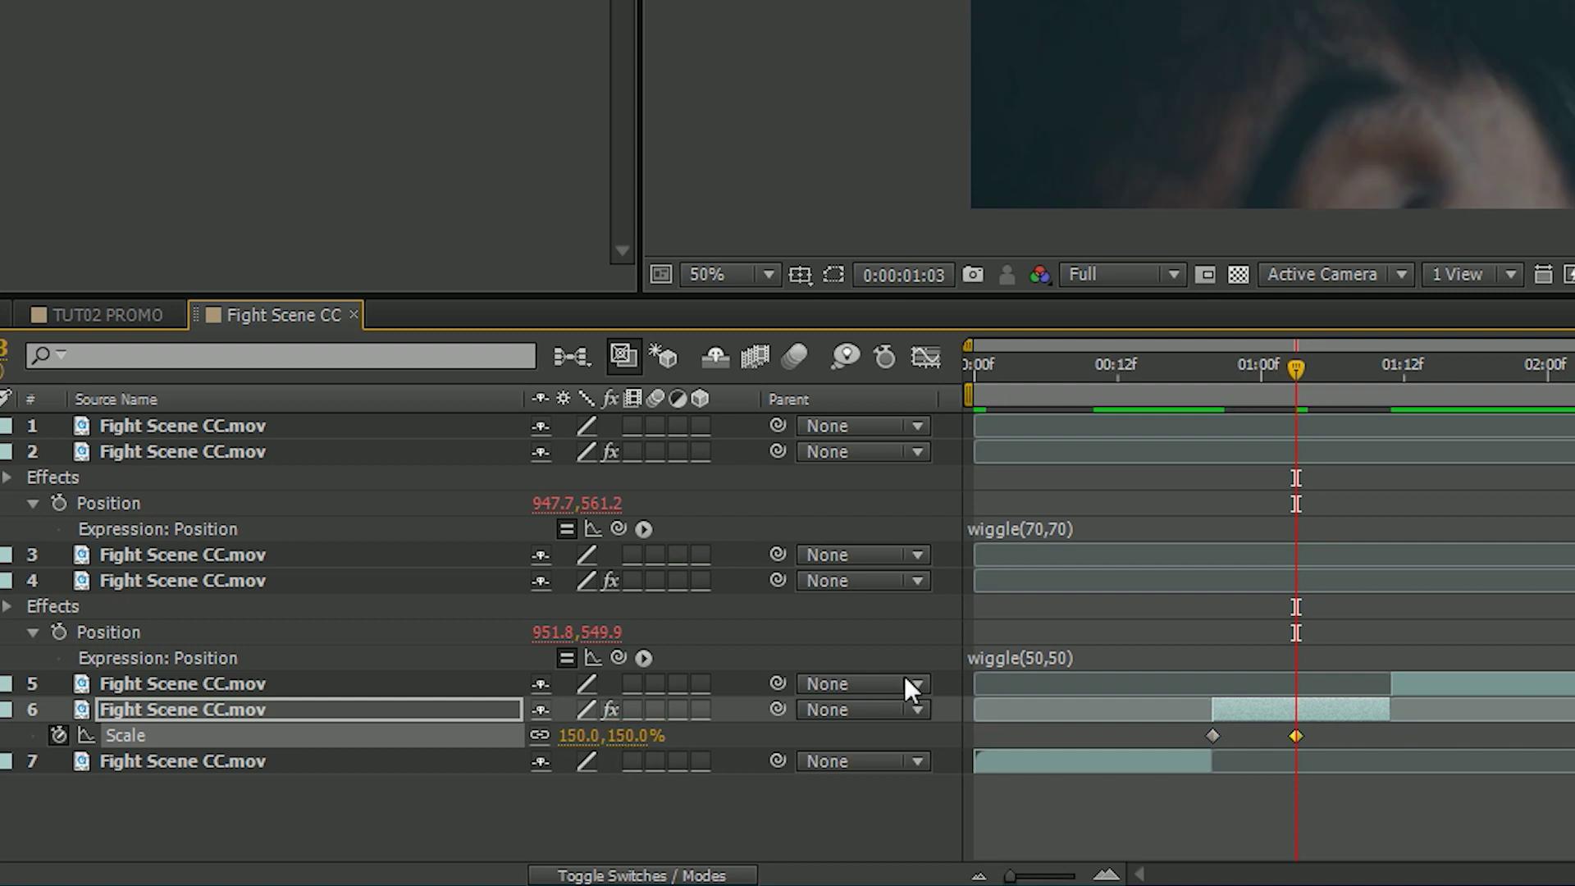
Set layer 6's Scale back to 100% at 0:00:01:11 and scrub through the zoom to check it.
key(space)
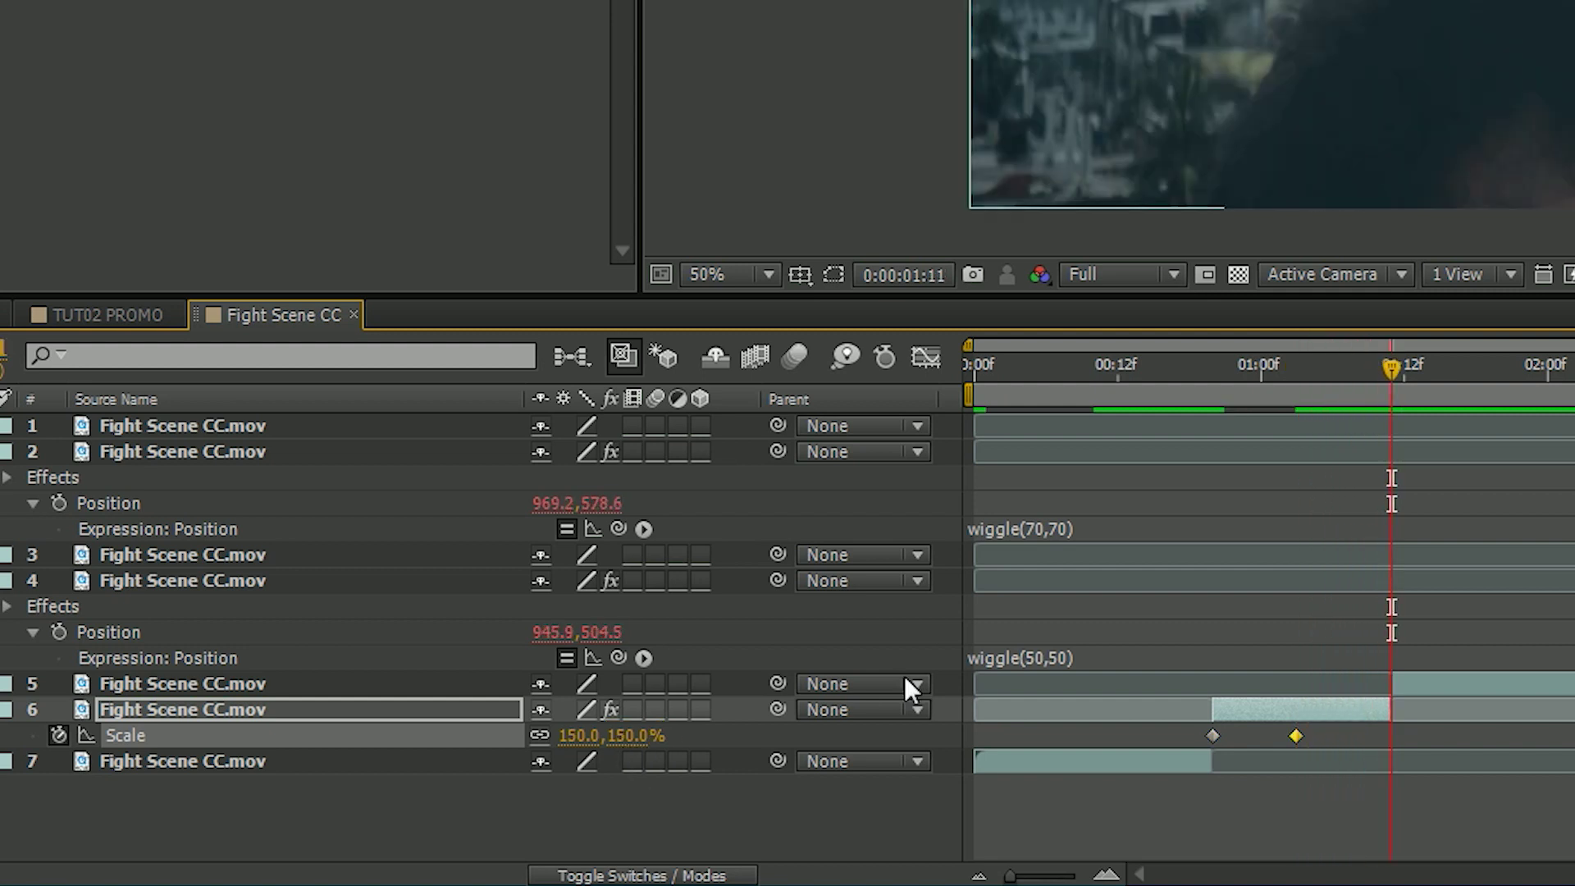
click(659, 738)
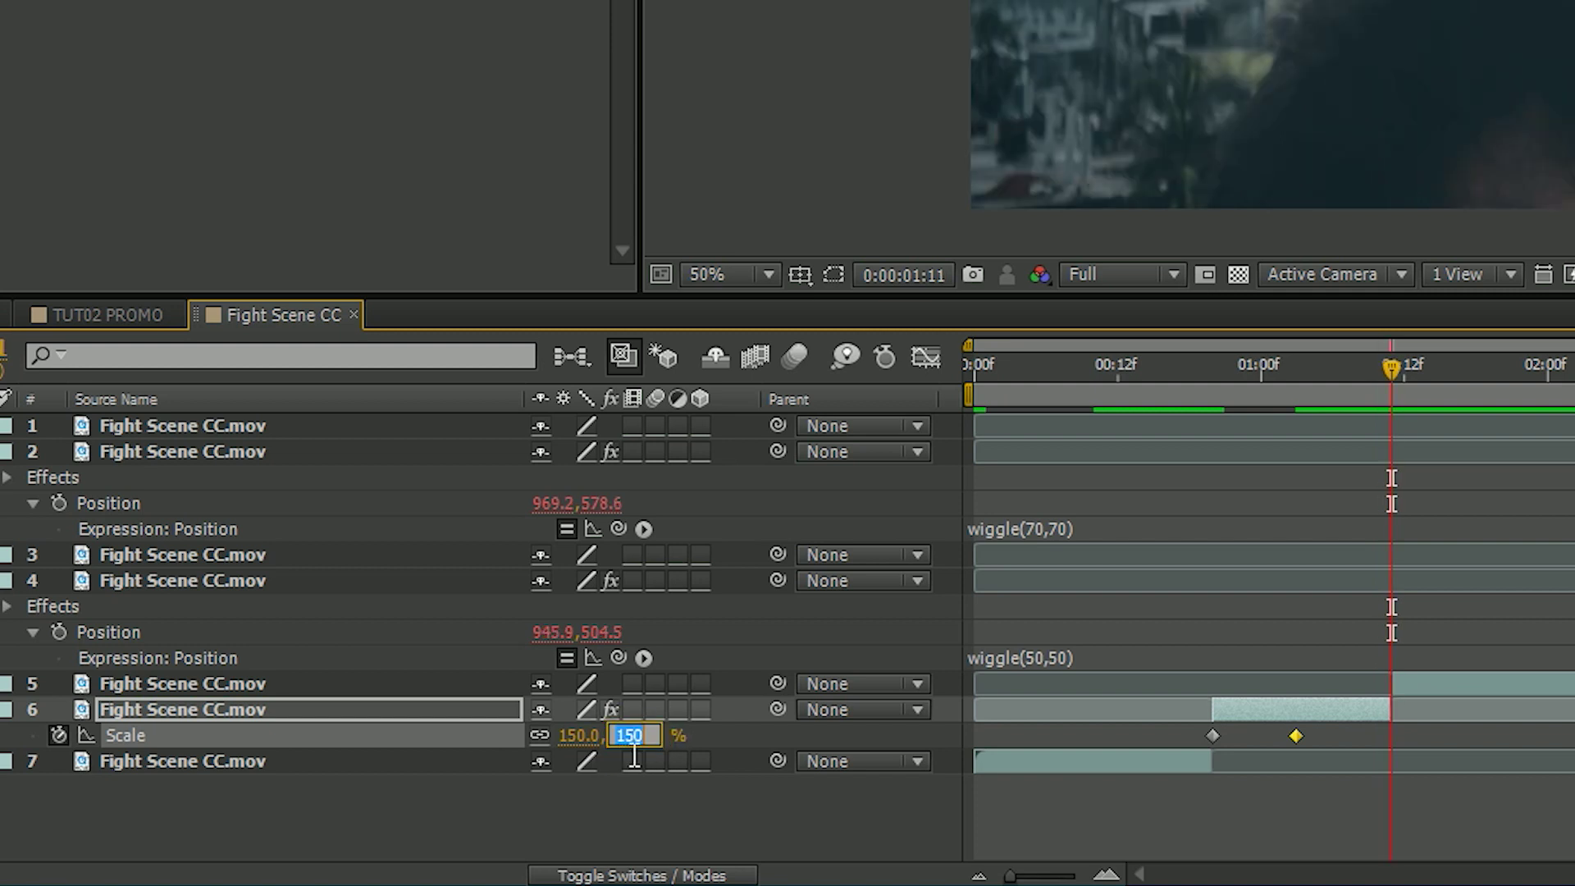
text(100)
key(Return)
drag(1386, 370, 1294, 432)
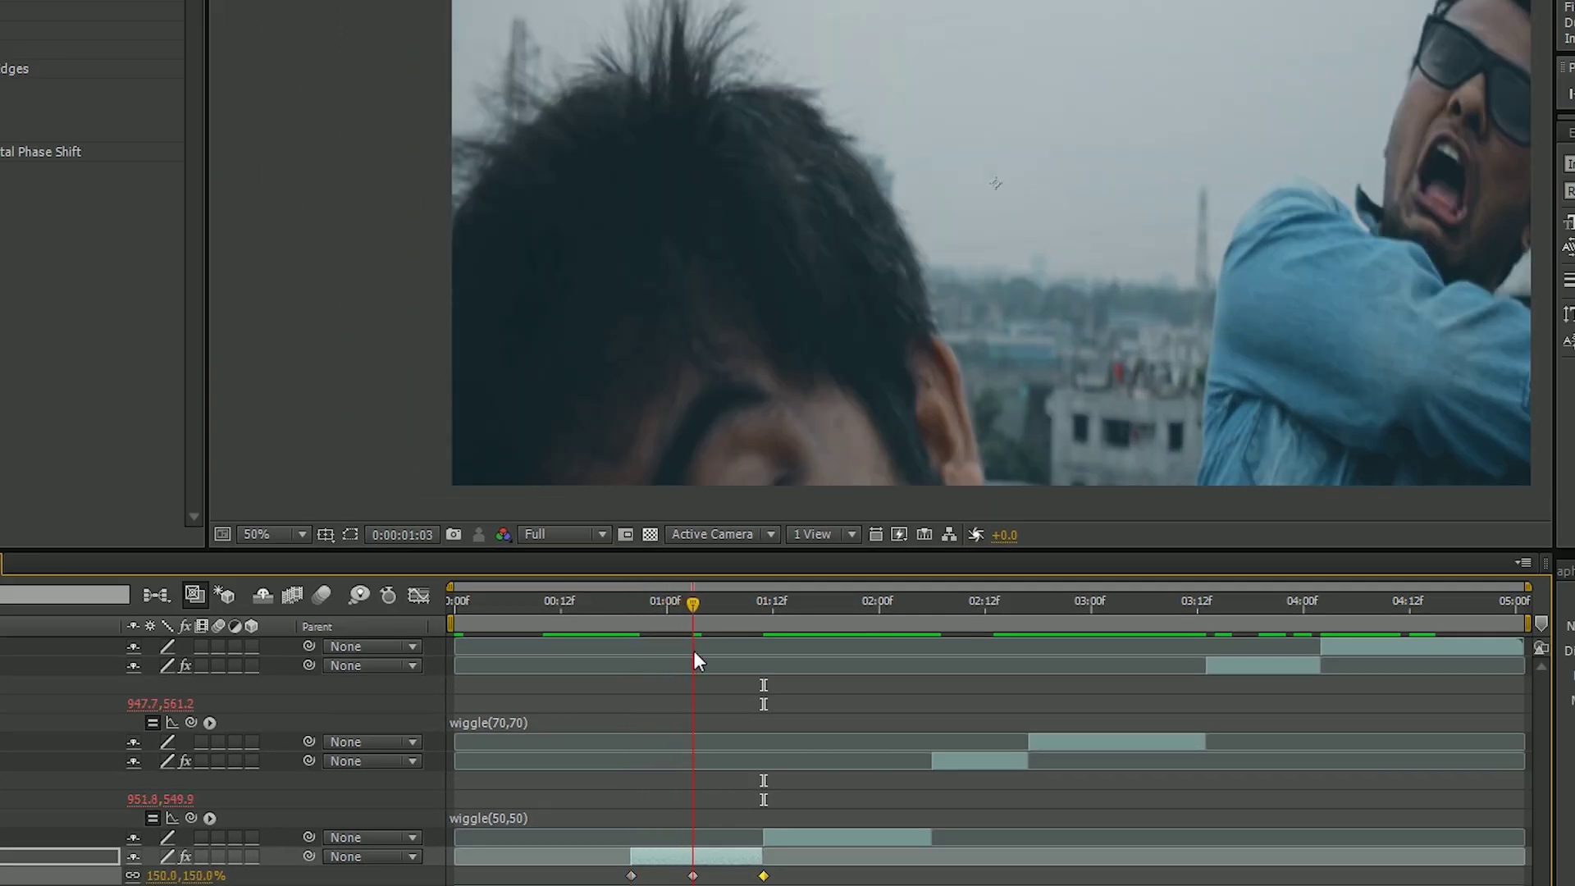
drag(694, 652, 758, 674)
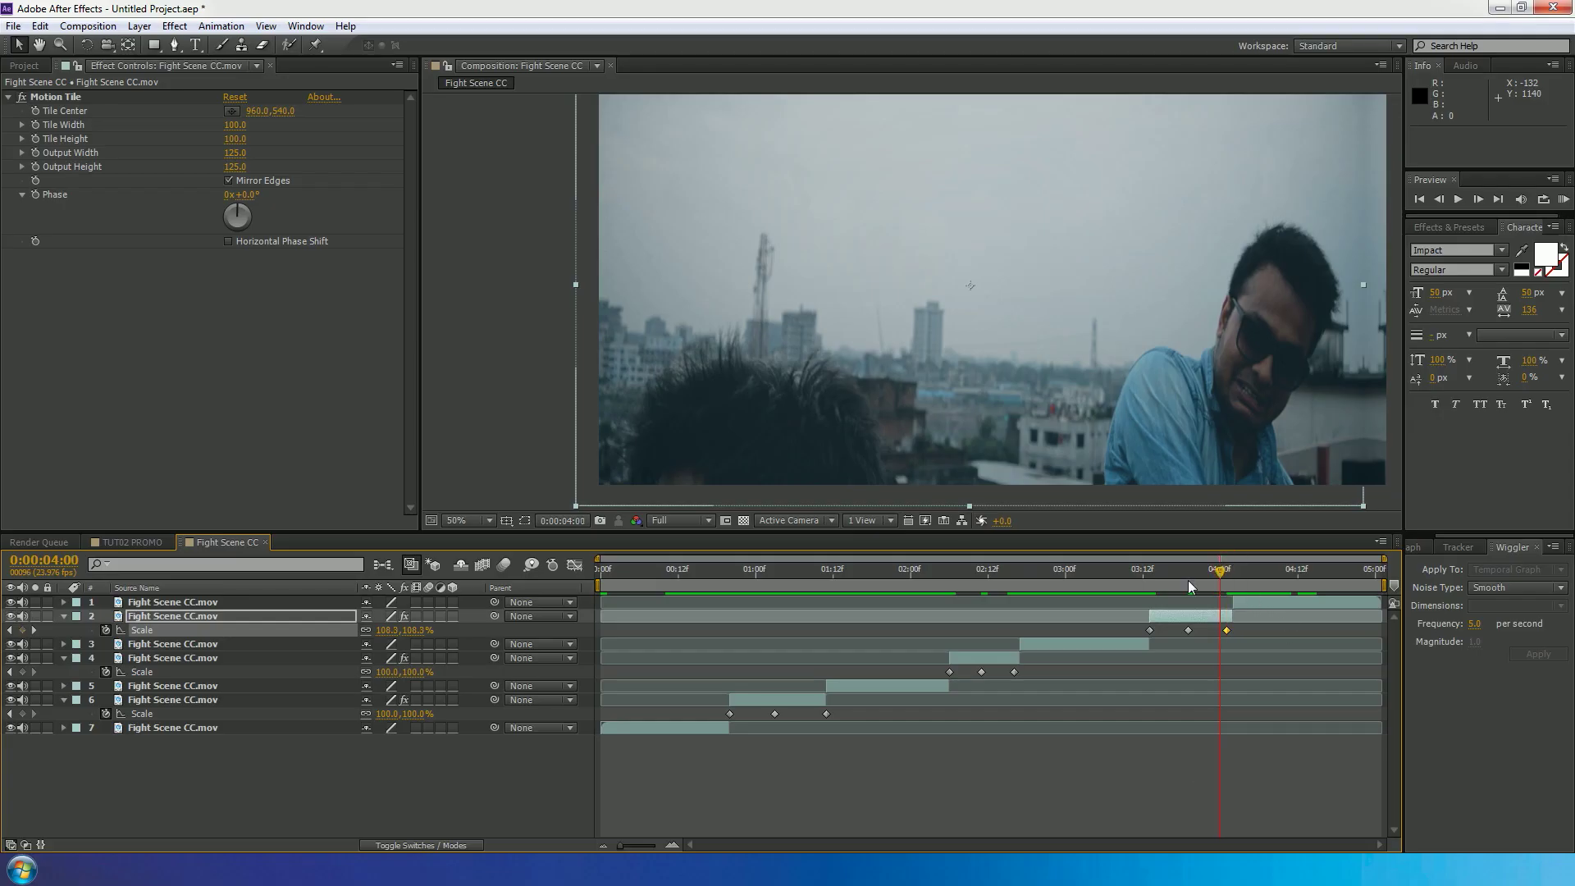
Mute the audio of all seven footage layers, preview the scene, and enlarge the composition viewer's height.
drag(1191, 585, 676, 632)
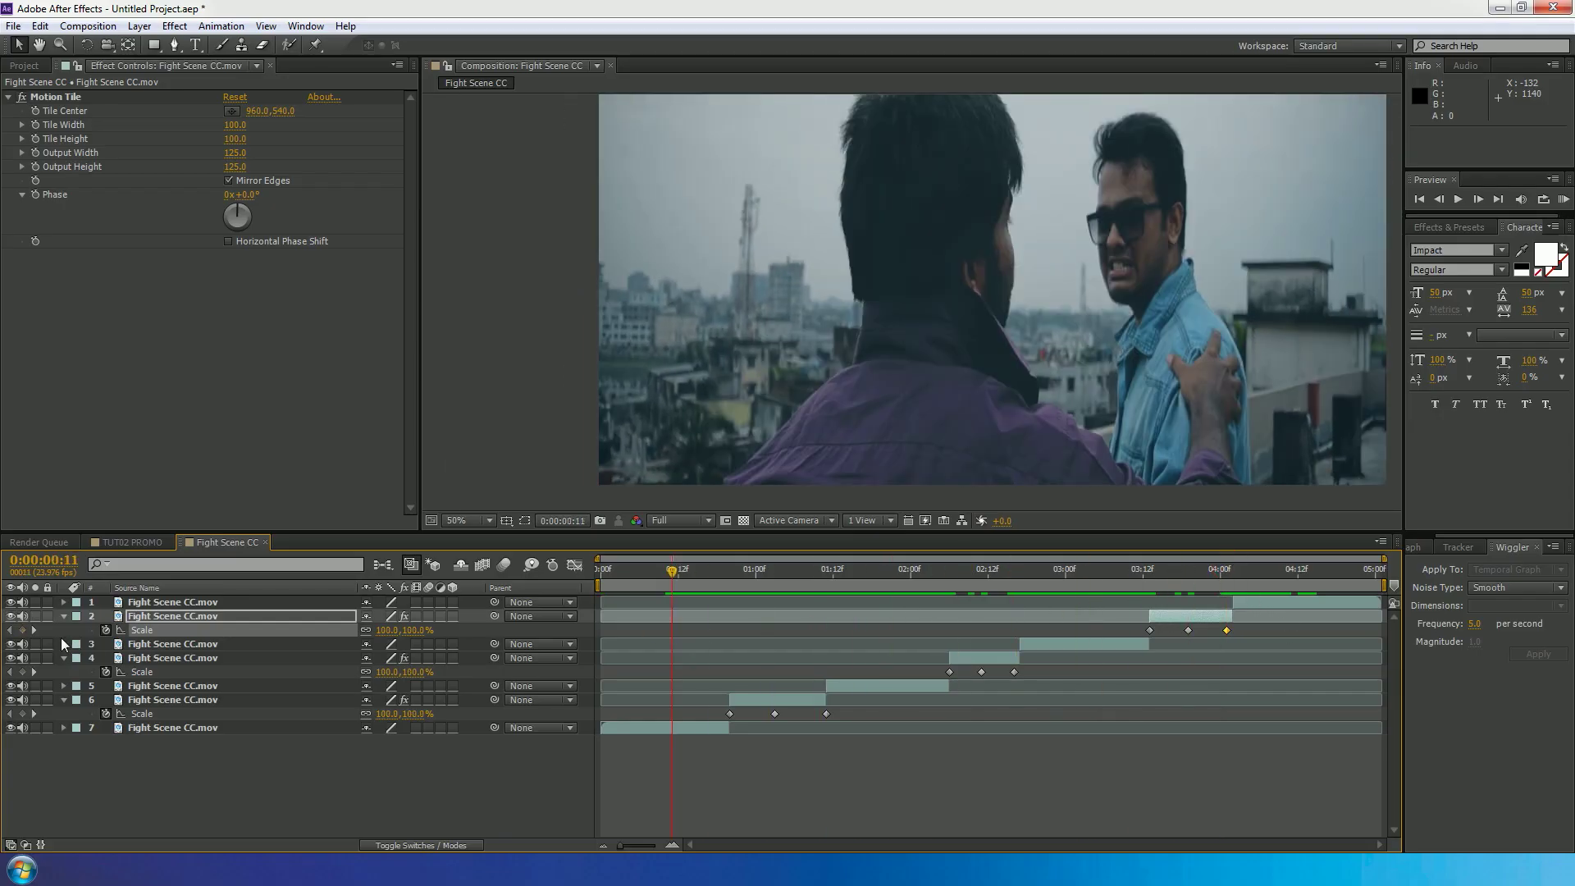
drag(22, 603, 22, 728)
key(KP_0)
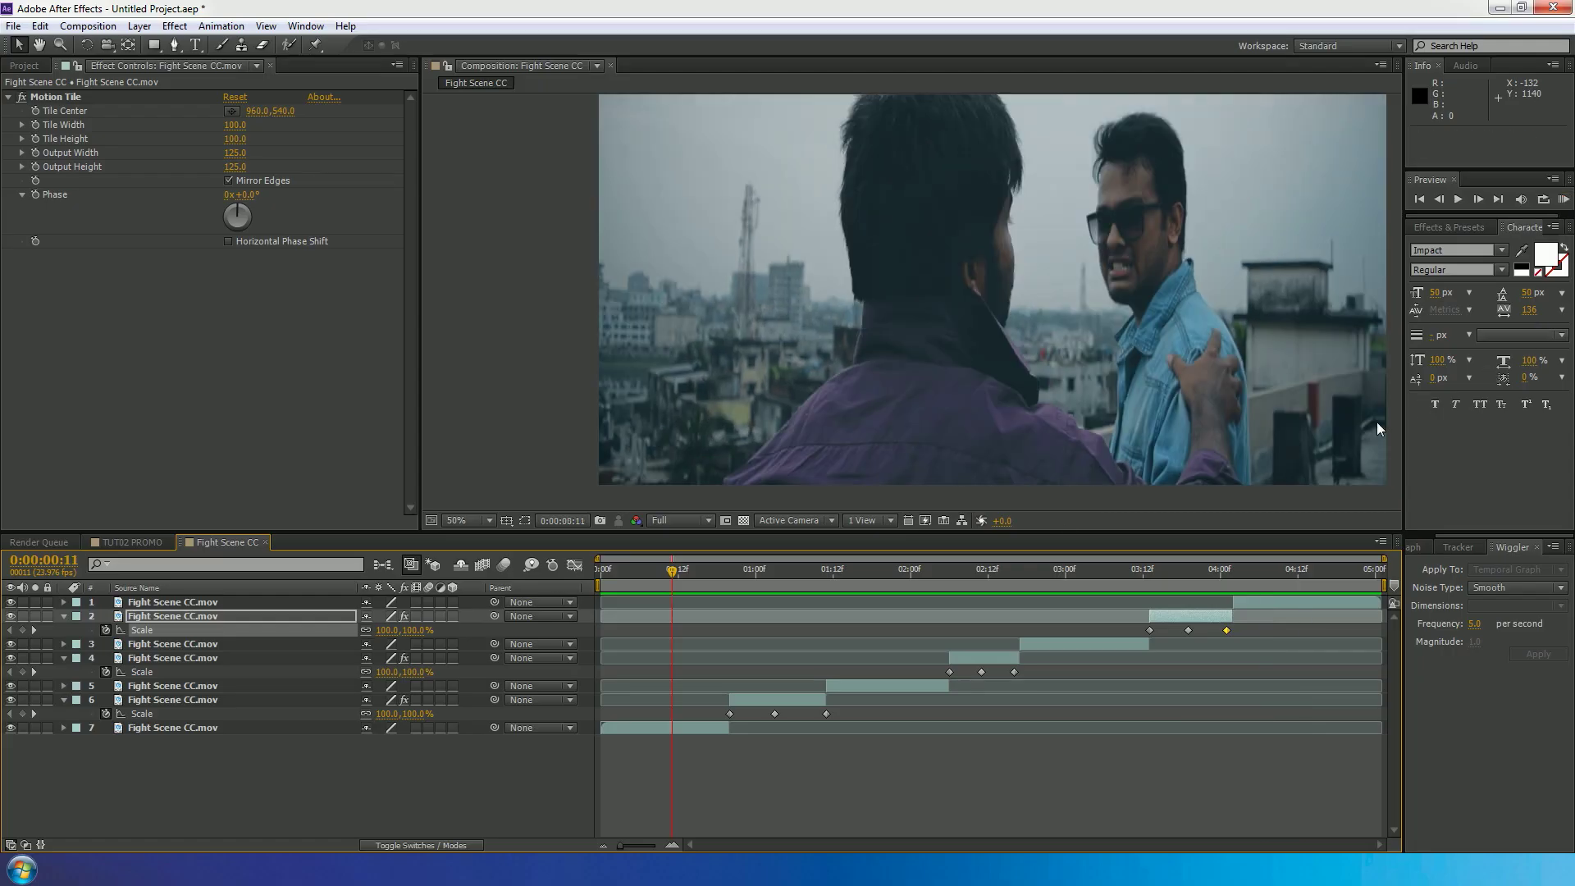
drag(922, 535, 935, 586)
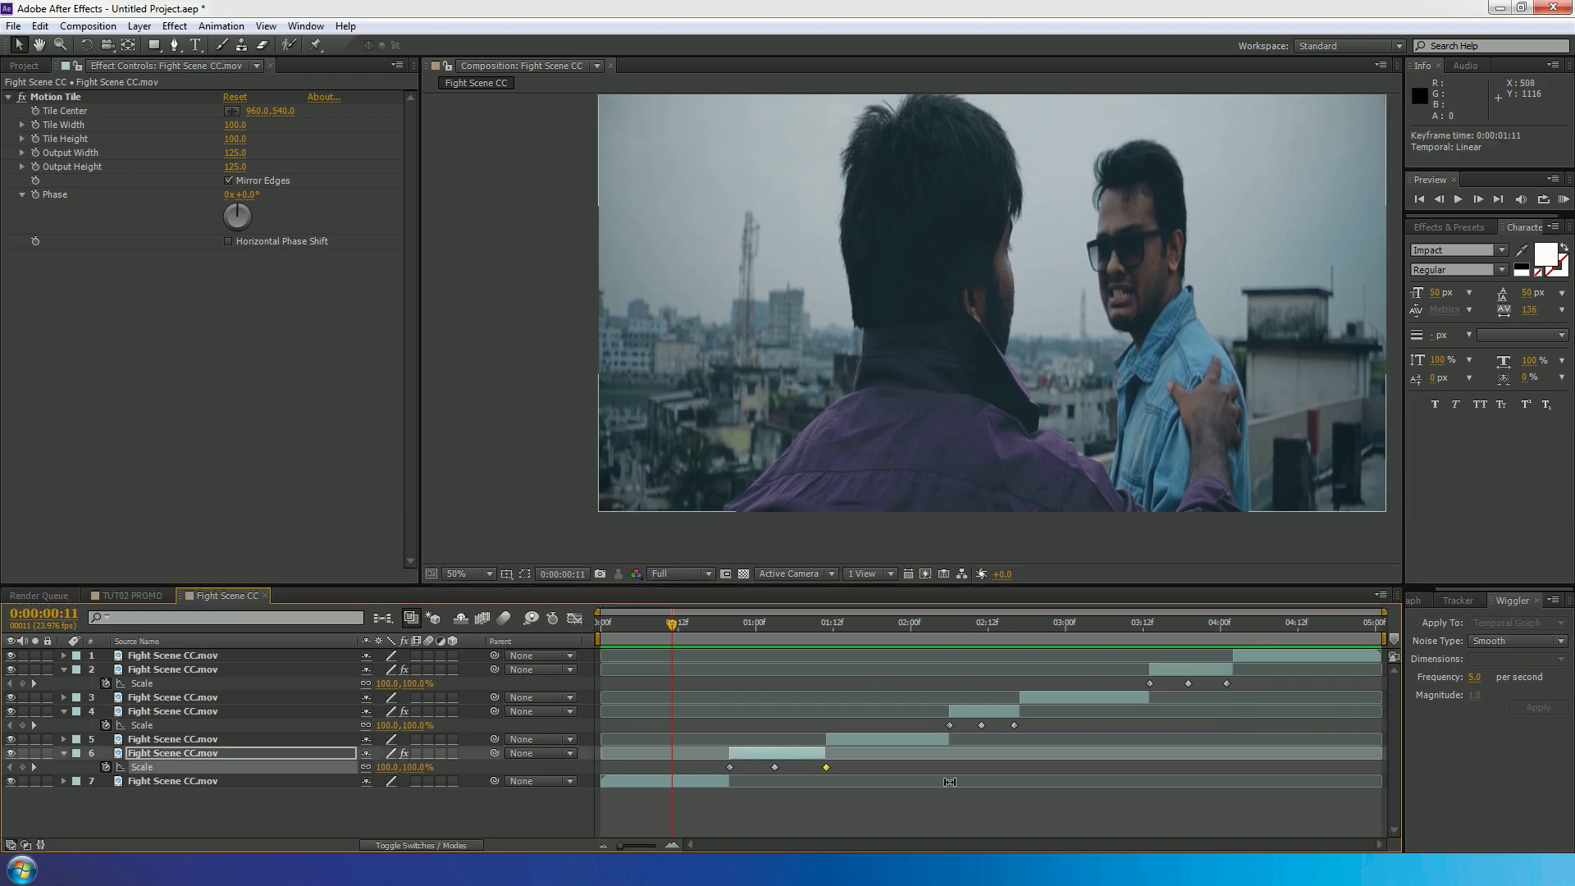
Create a black (000000) solid layer named Black Solid 1, 2000 by 2000 px.
click(140, 25)
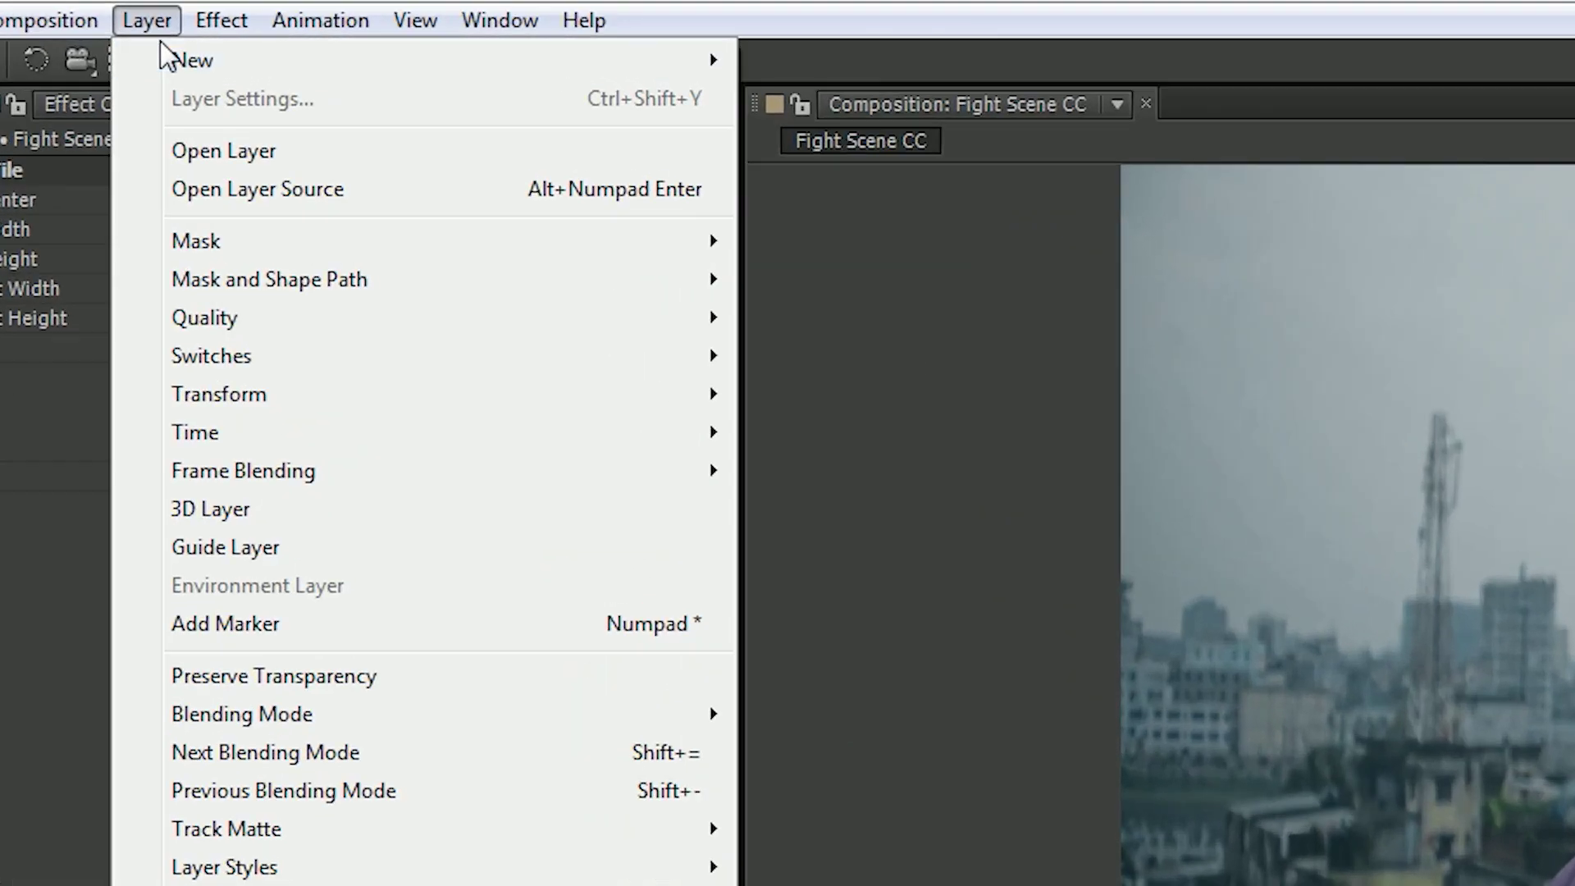
mouse_move(482, 62)
click(902, 97)
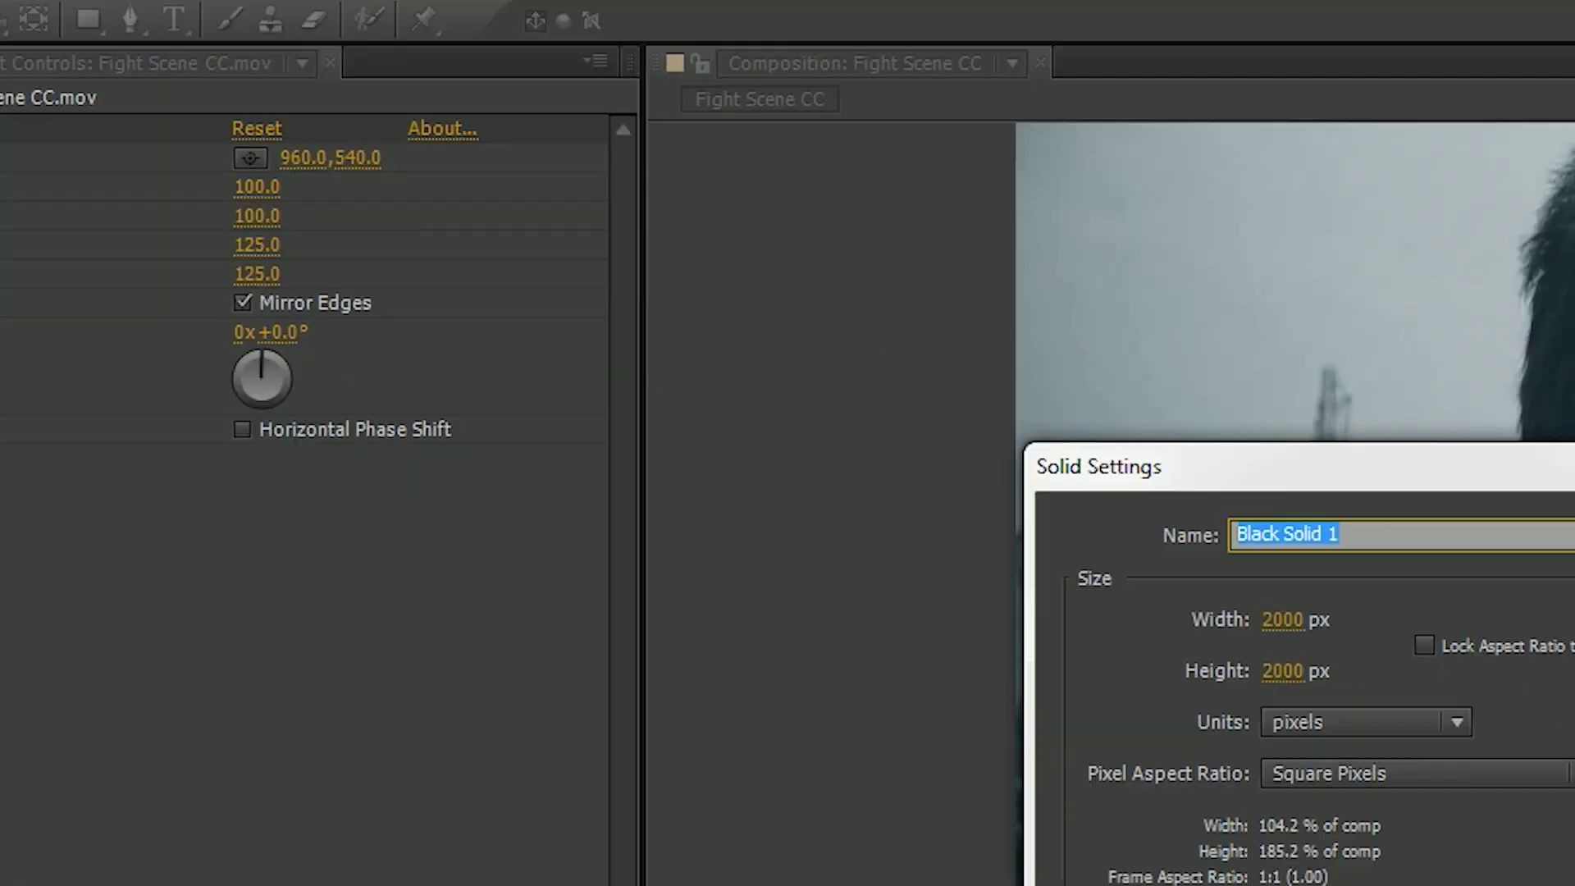
click(365, 516)
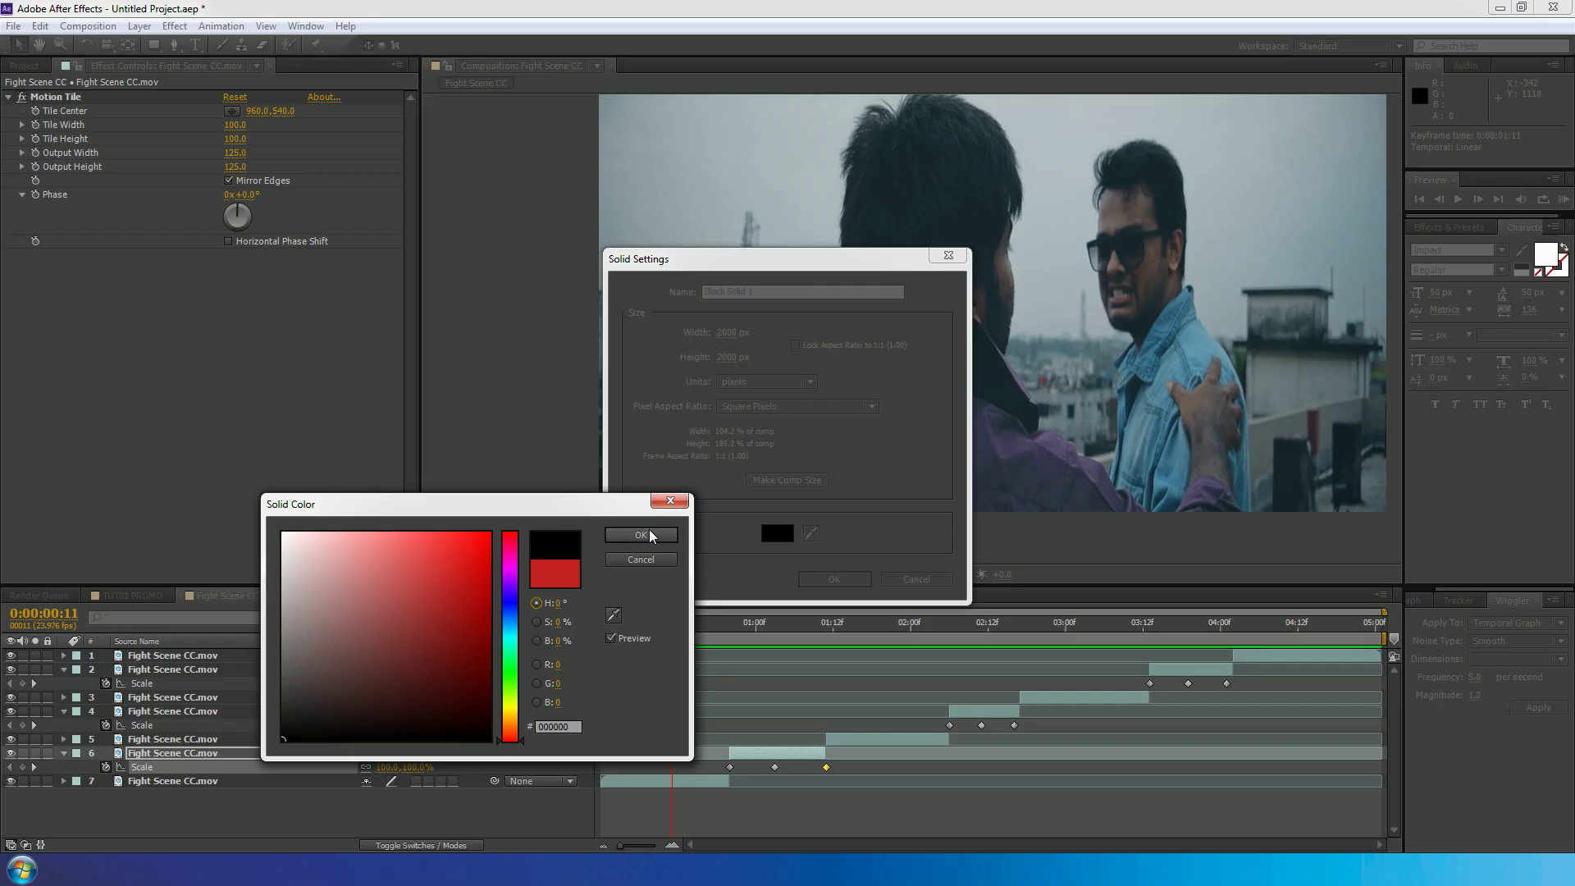
click(648, 535)
click(834, 579)
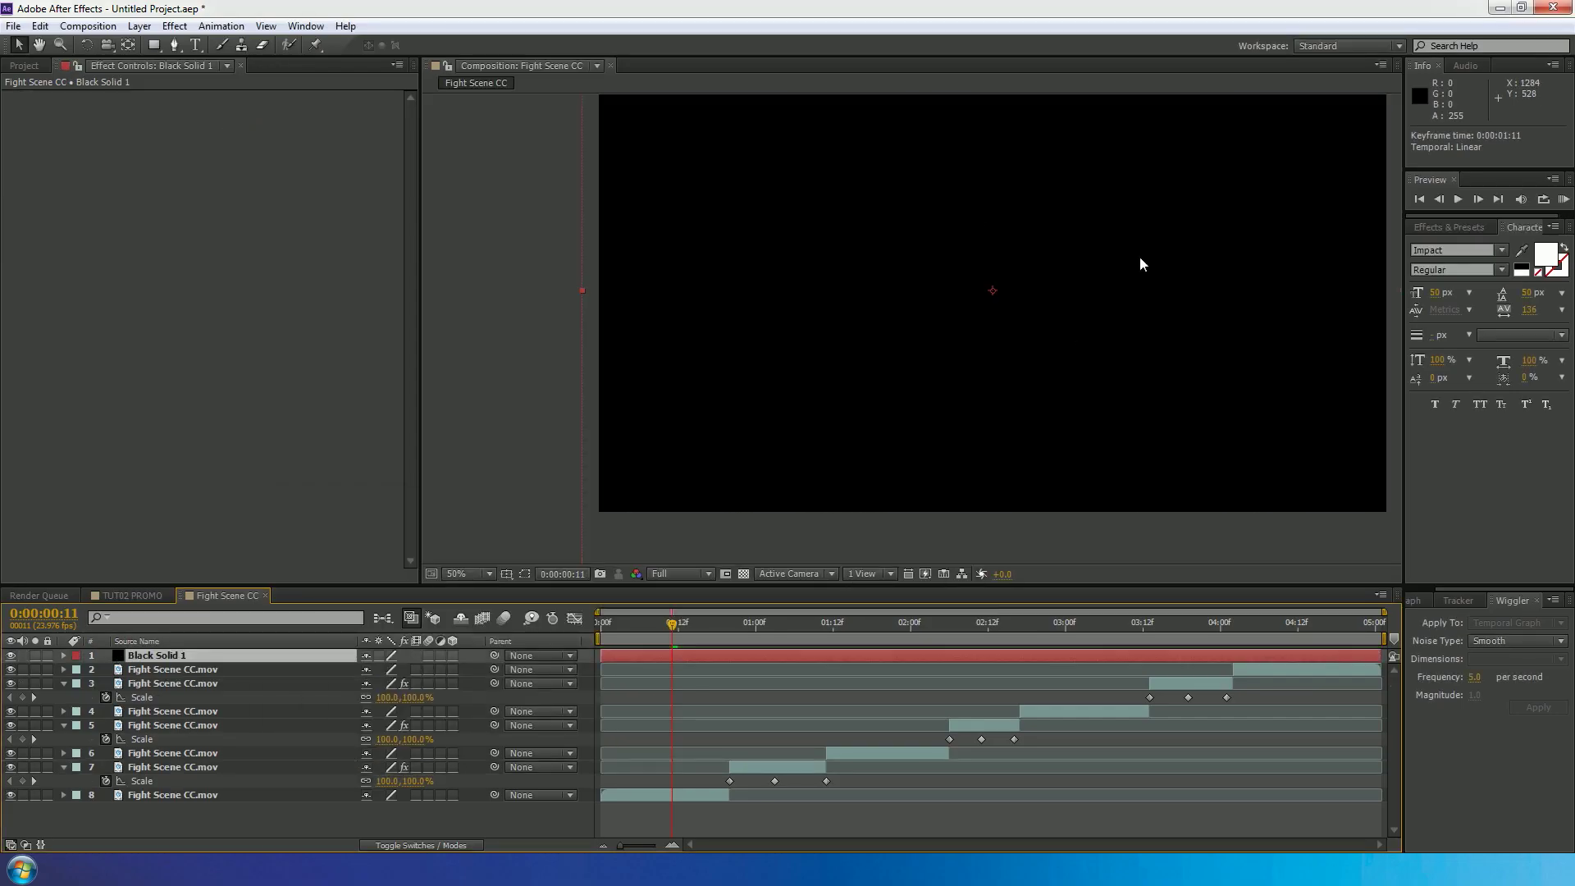
Center the composition in the viewer and display the proportional grid over it.
key(h)
drag(908, 281, 864, 308)
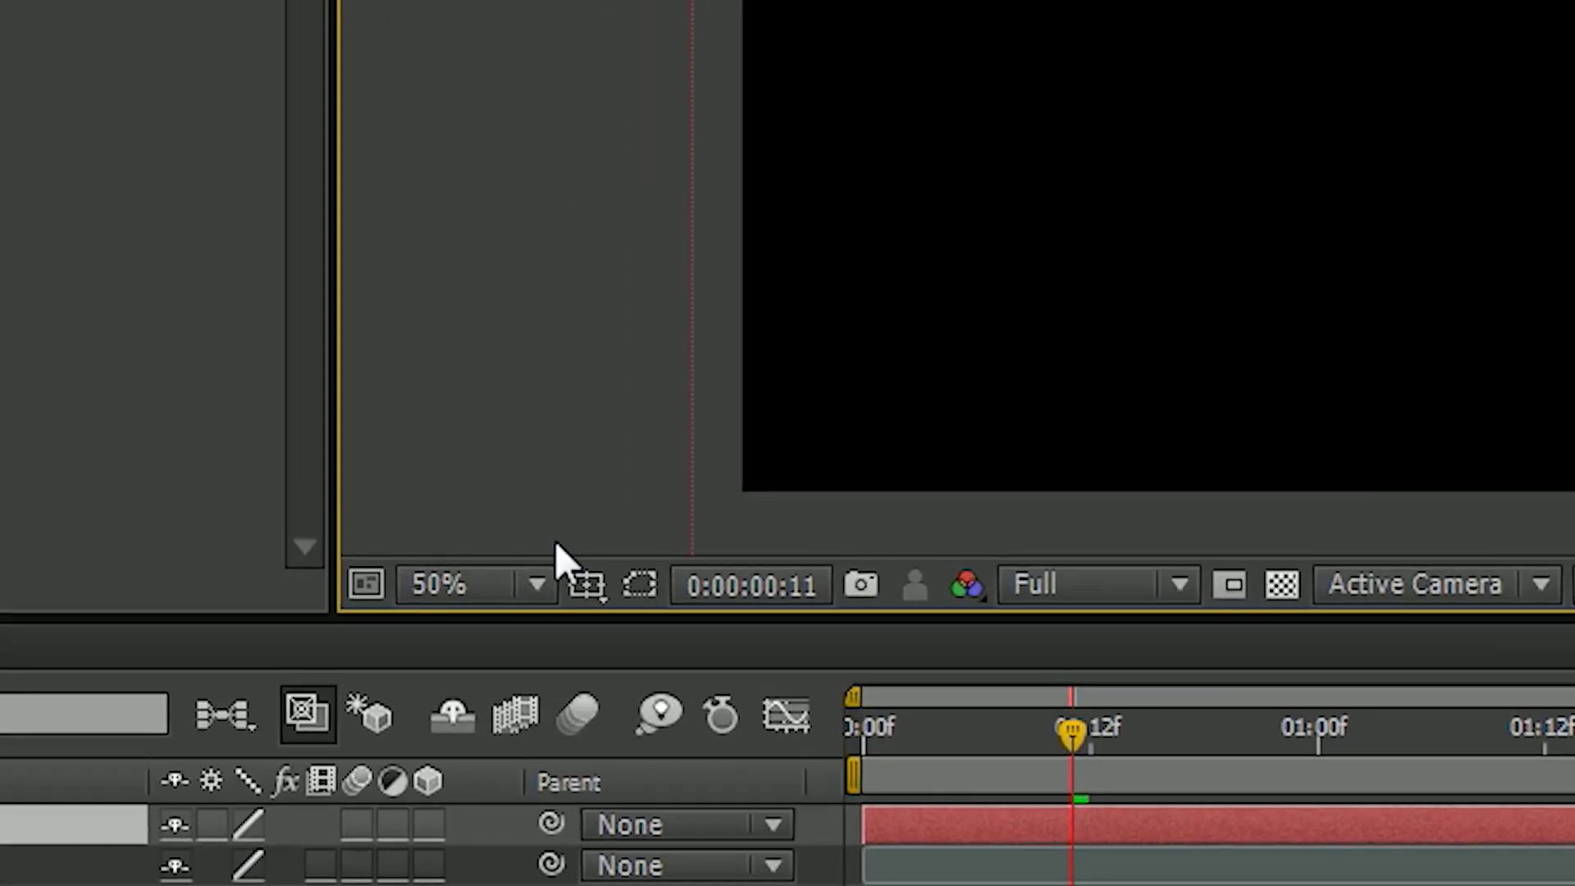
click(552, 580)
click(667, 718)
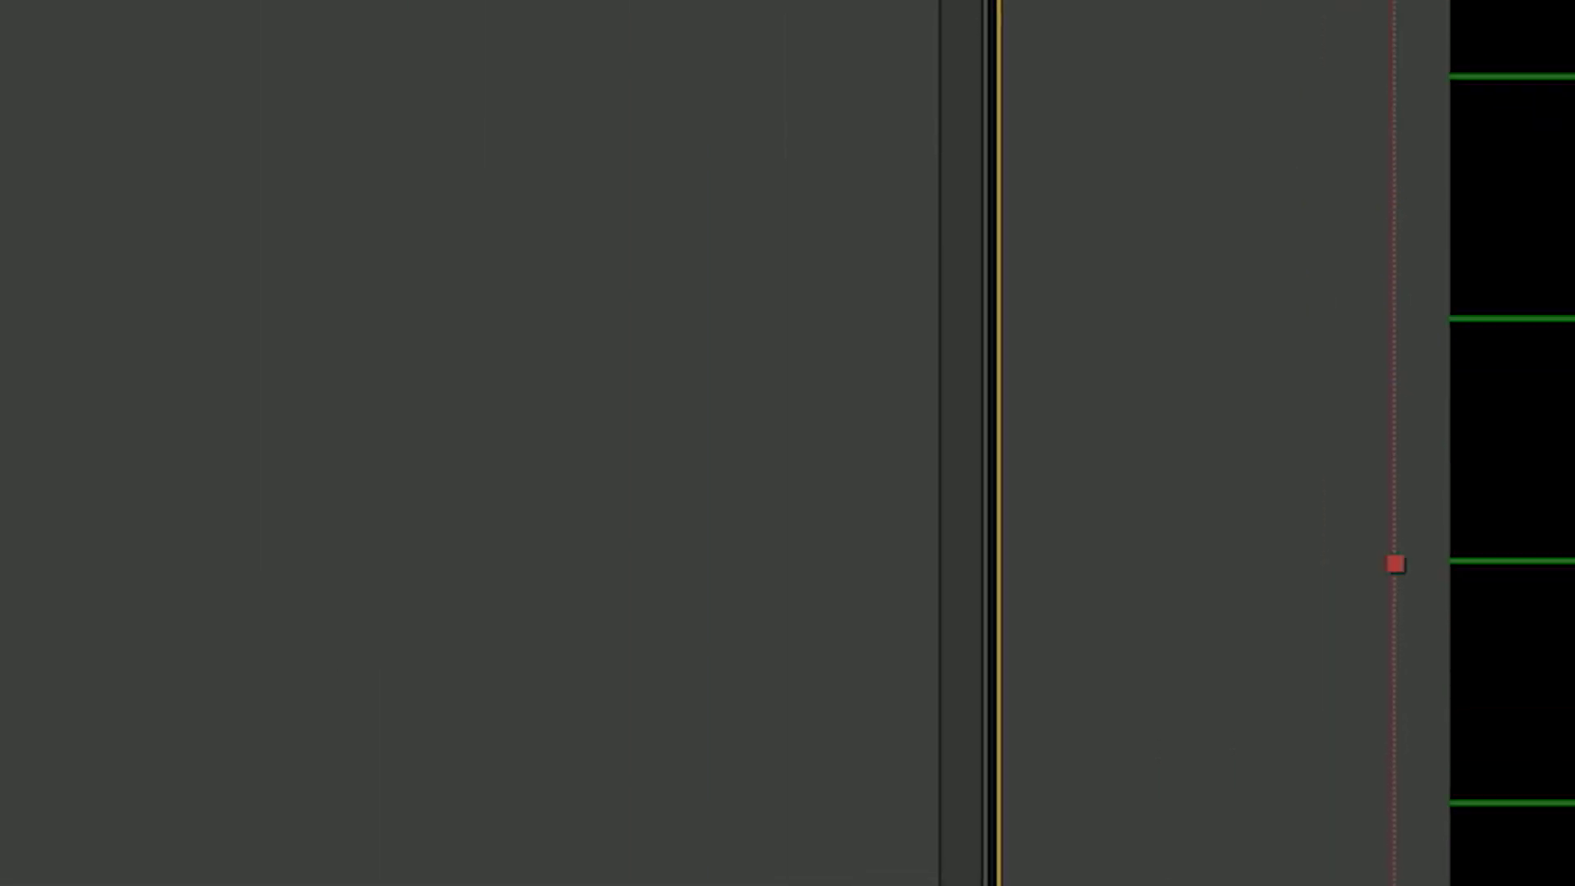
Draw a full-width rectangular mask on Black Solid 1 between the uppermost and lowermost proportional grid lines and set its mode to Subtract.
click(495, 107)
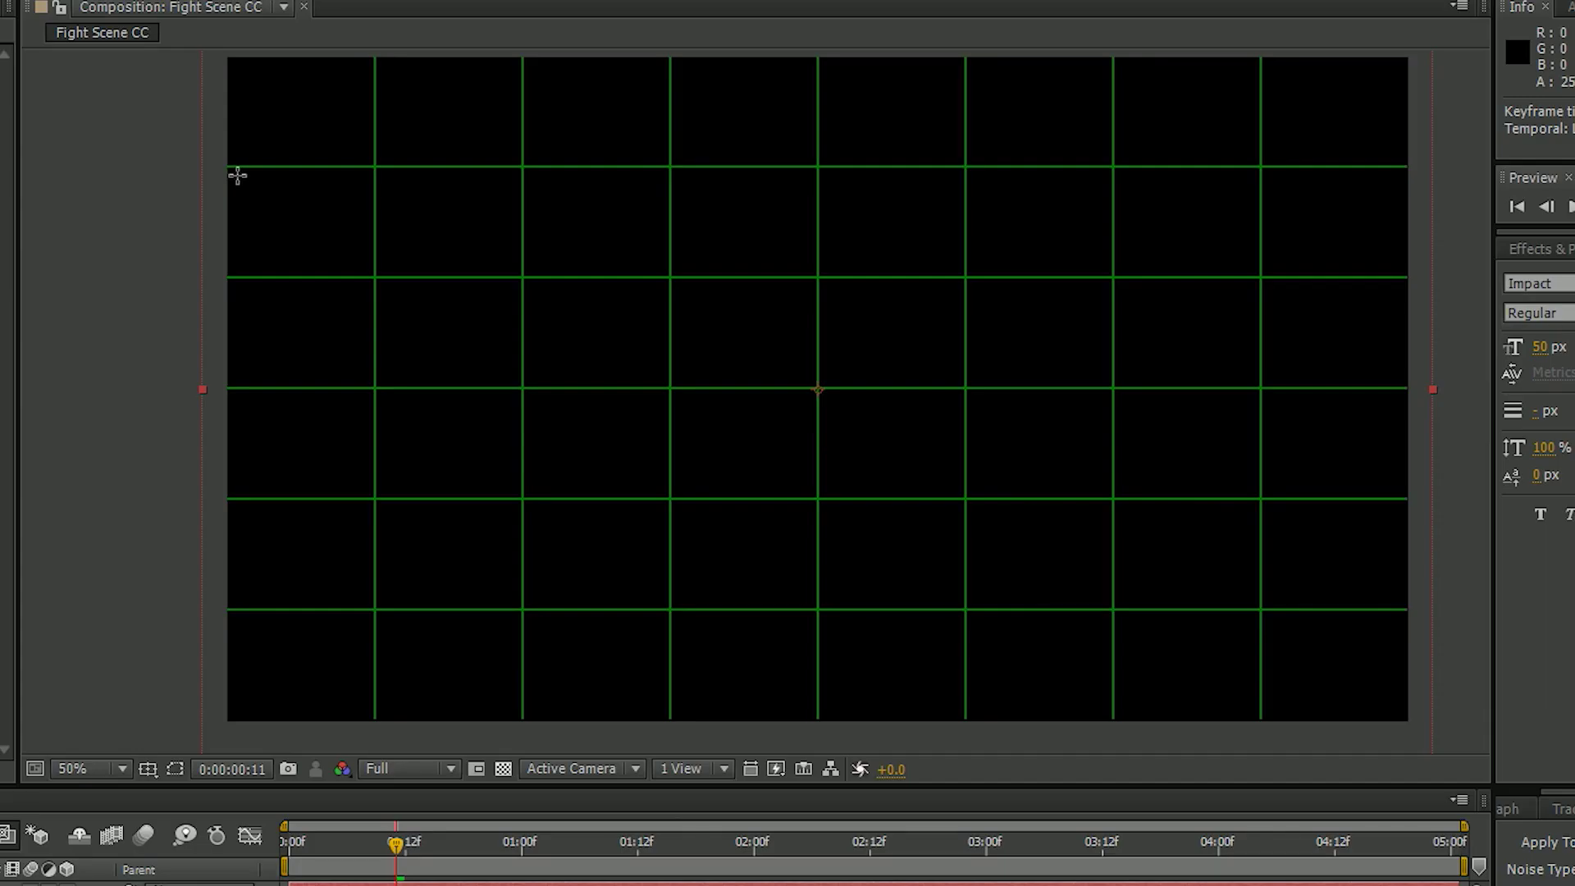
click(218, 166)
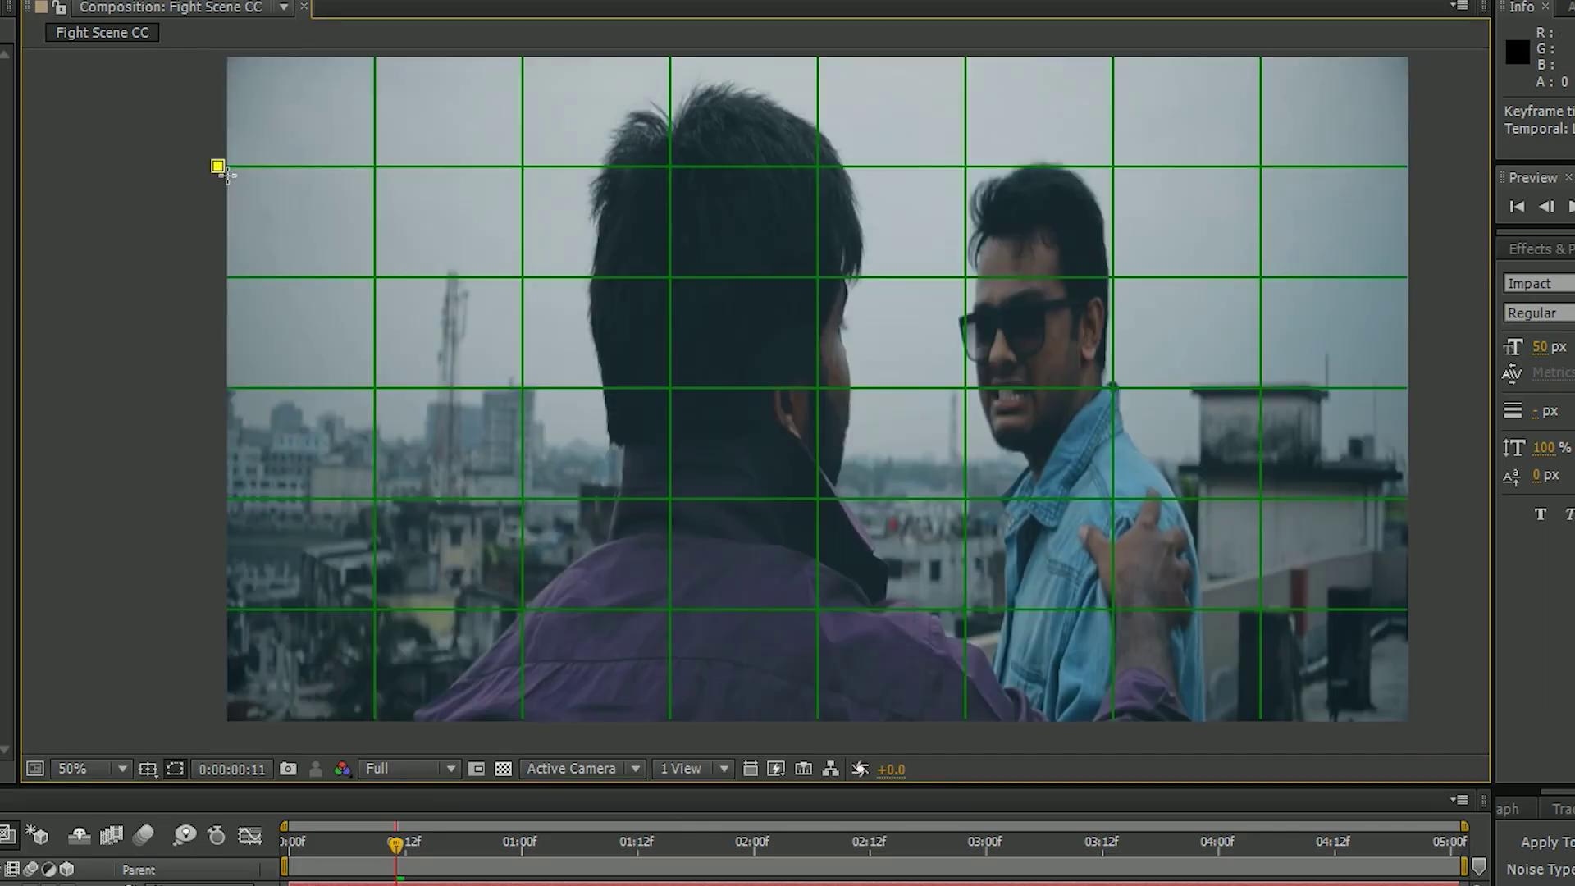
mouse_move(220, 168)
mouse_down()
mouse_move(967, 504)
mouse_move(1251, 605)
mouse_move(1446, 617)
mouse_up()
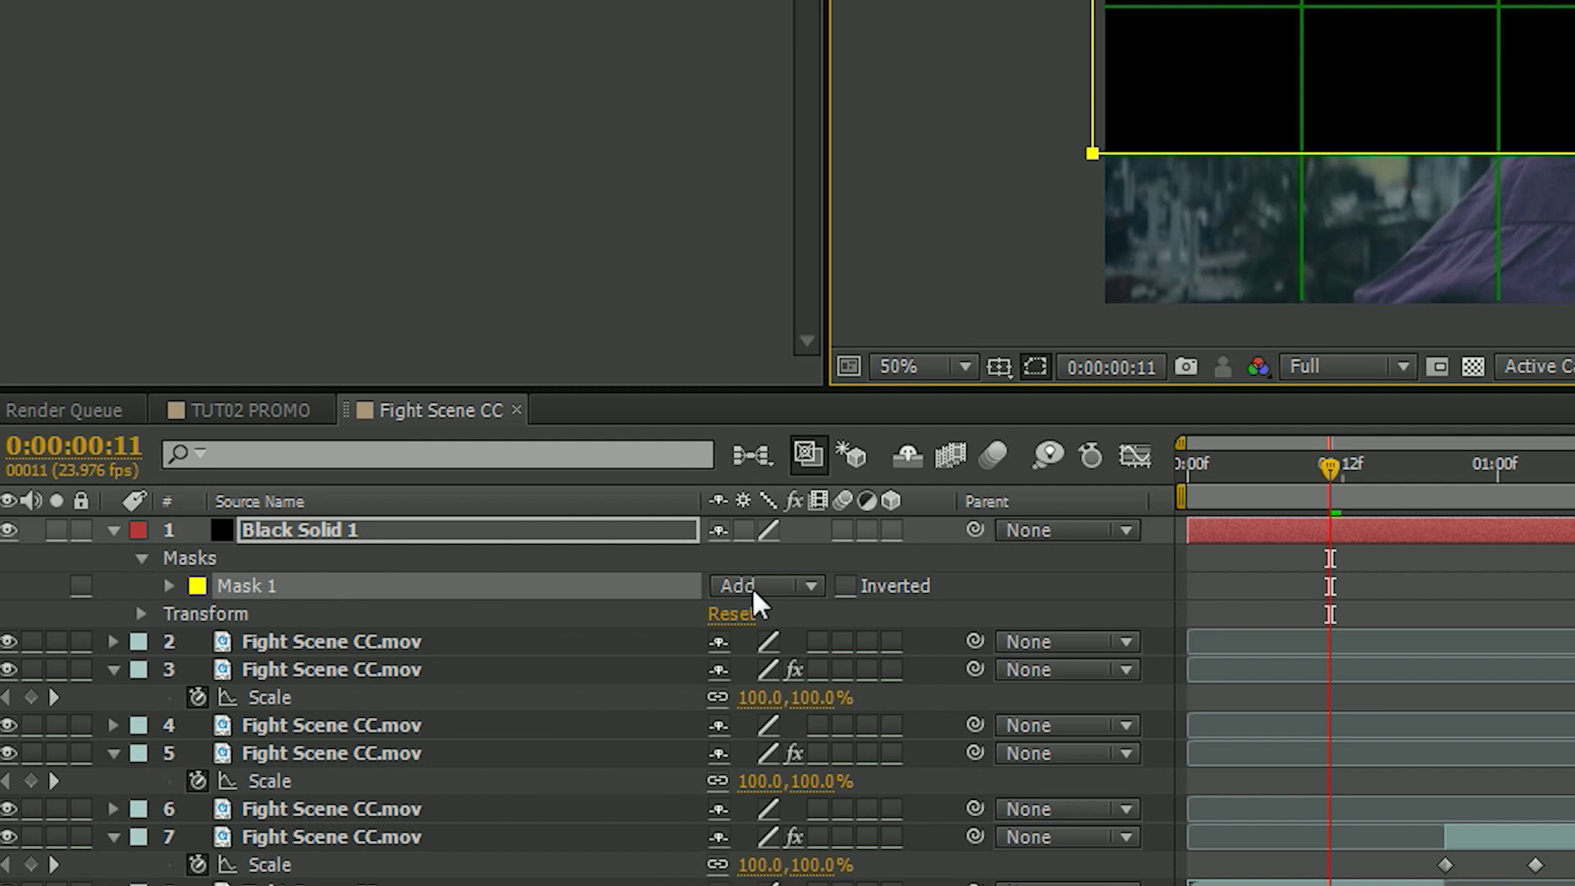
click(751, 587)
click(777, 692)
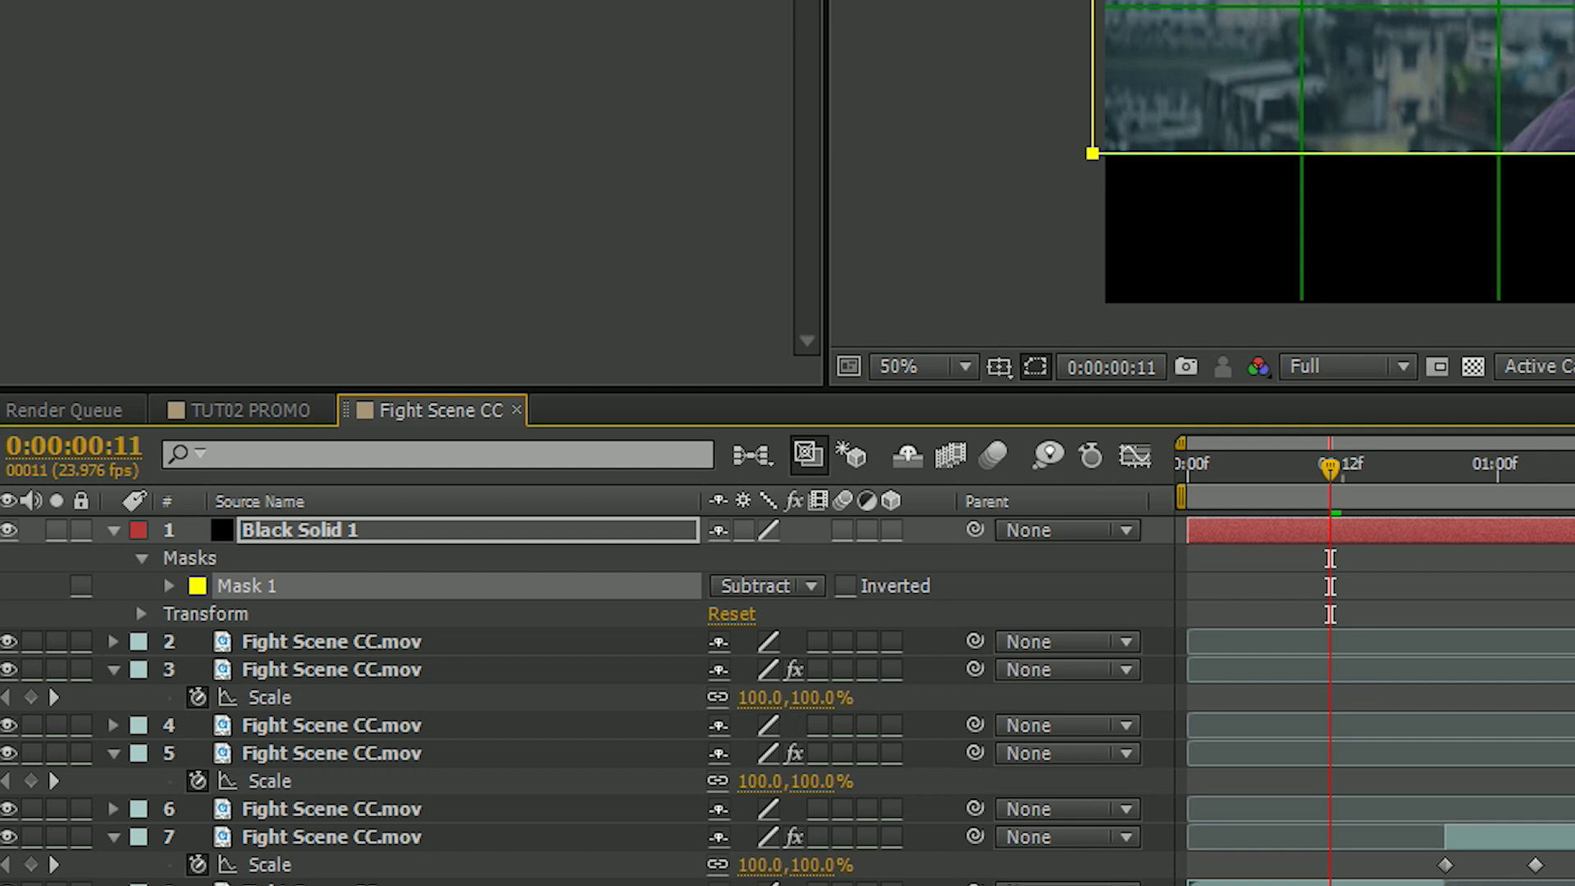
Hide the mask outline and the proportional grid in the composition viewer.
click(1035, 369)
click(1035, 366)
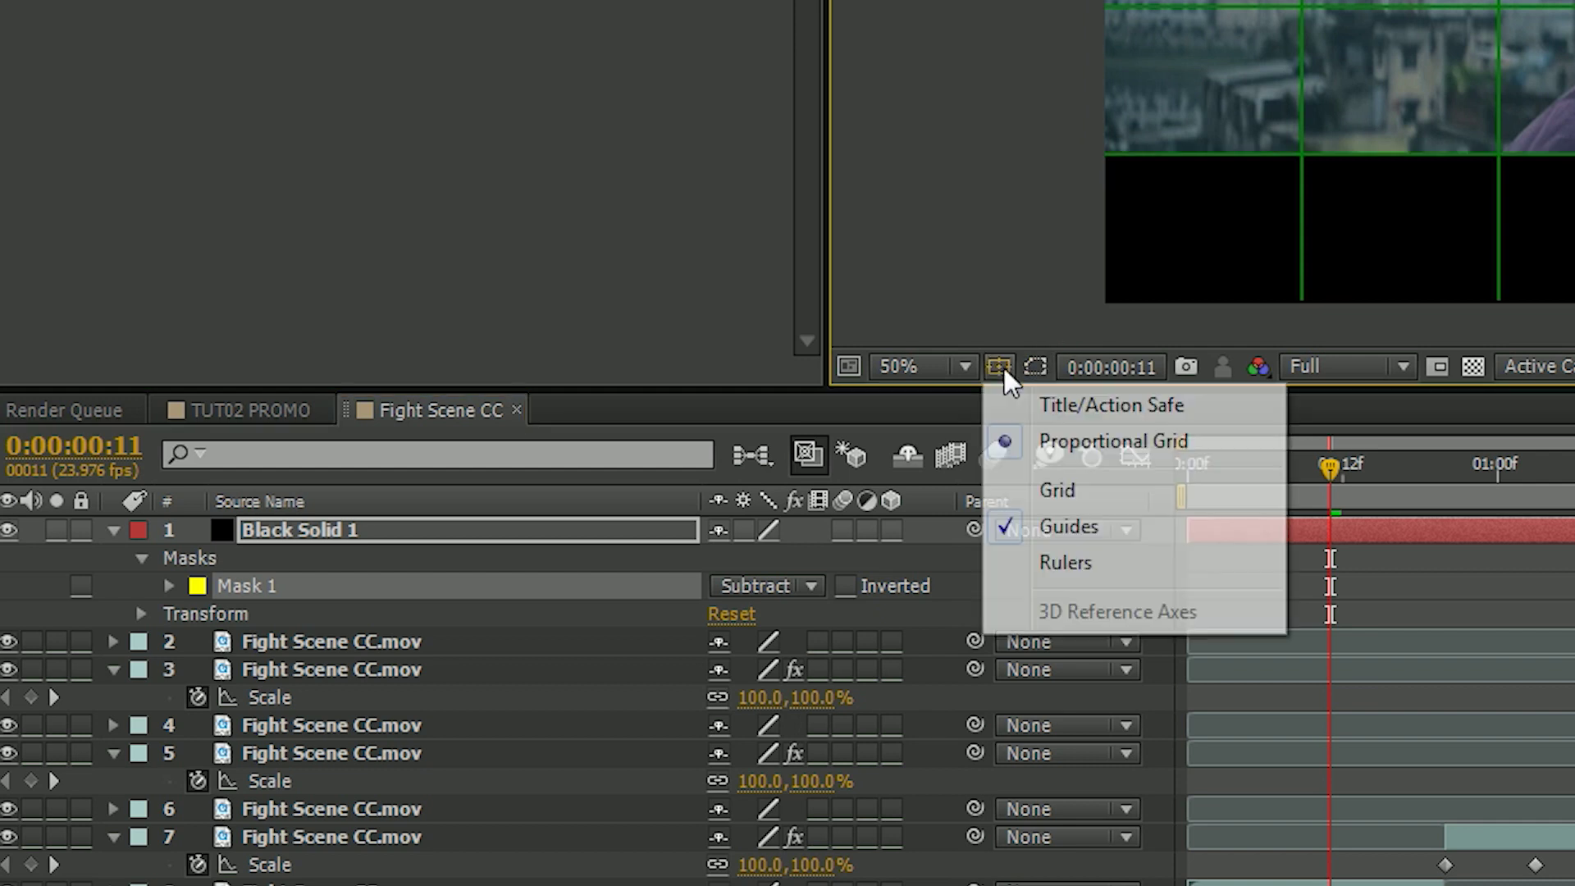
click(1061, 457)
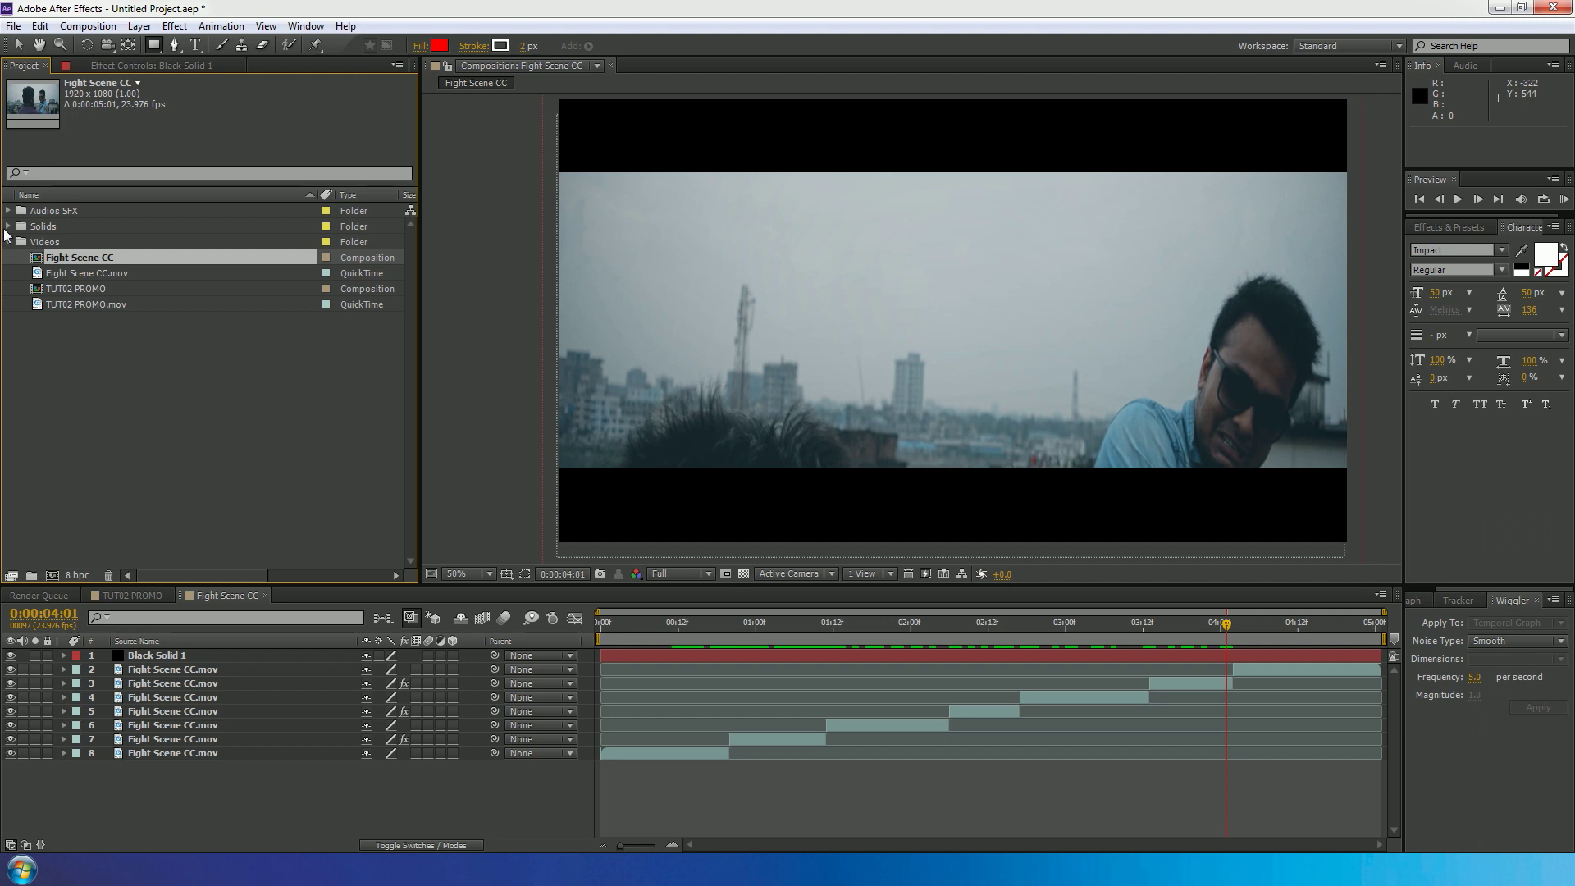
Add hit_punch_07.wav from the Audios SFX folder below the footage layers, reveal its waveform, and start it at 0:00:00:21.
click(8, 227)
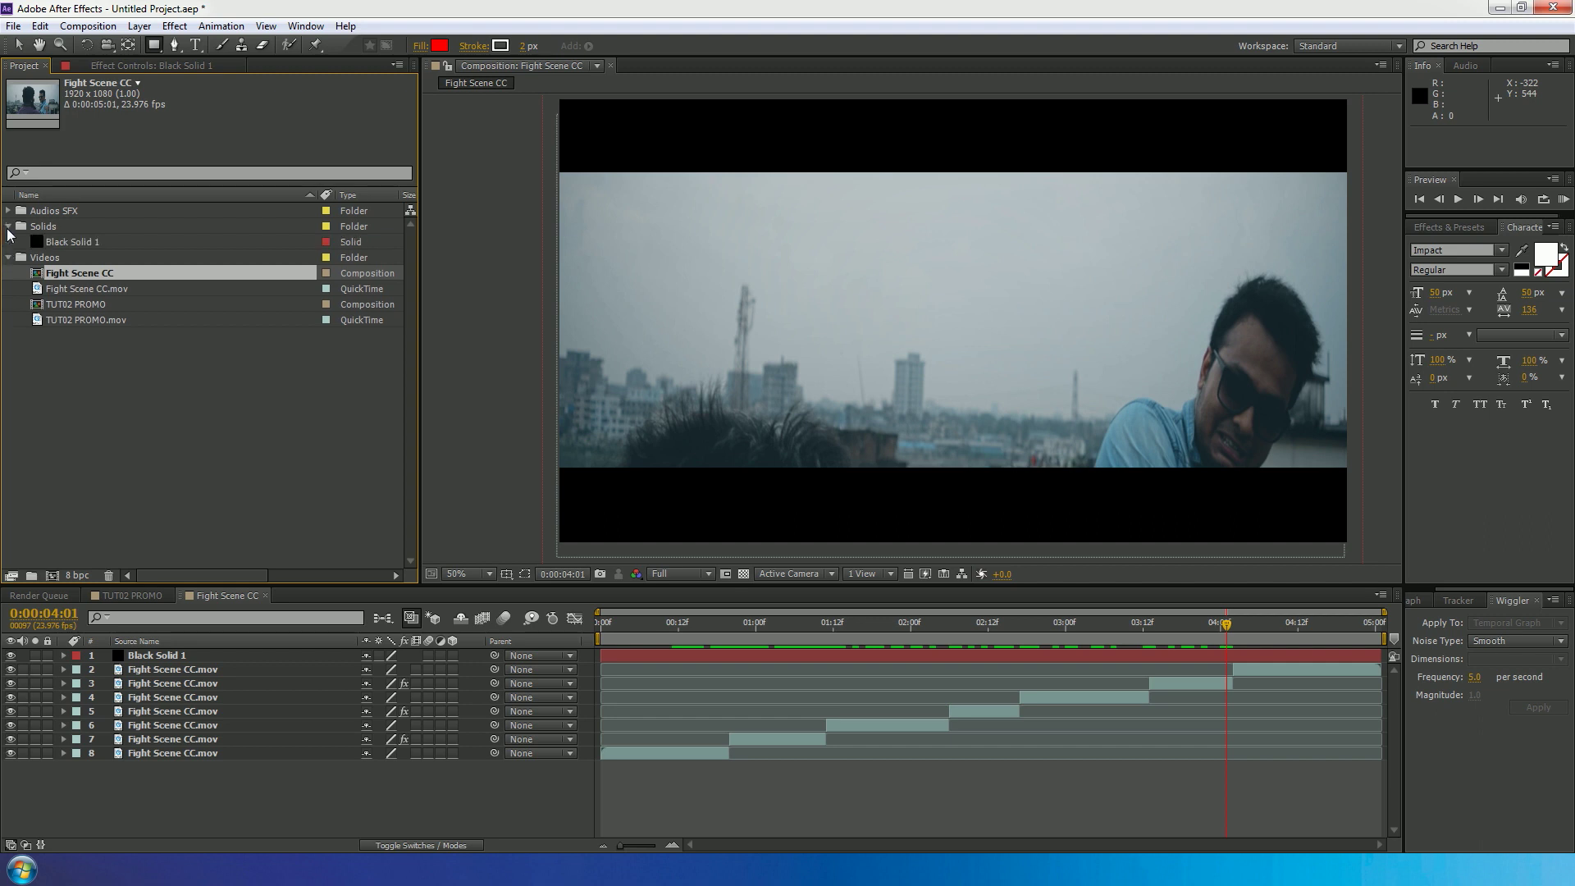
click(9, 227)
click(9, 212)
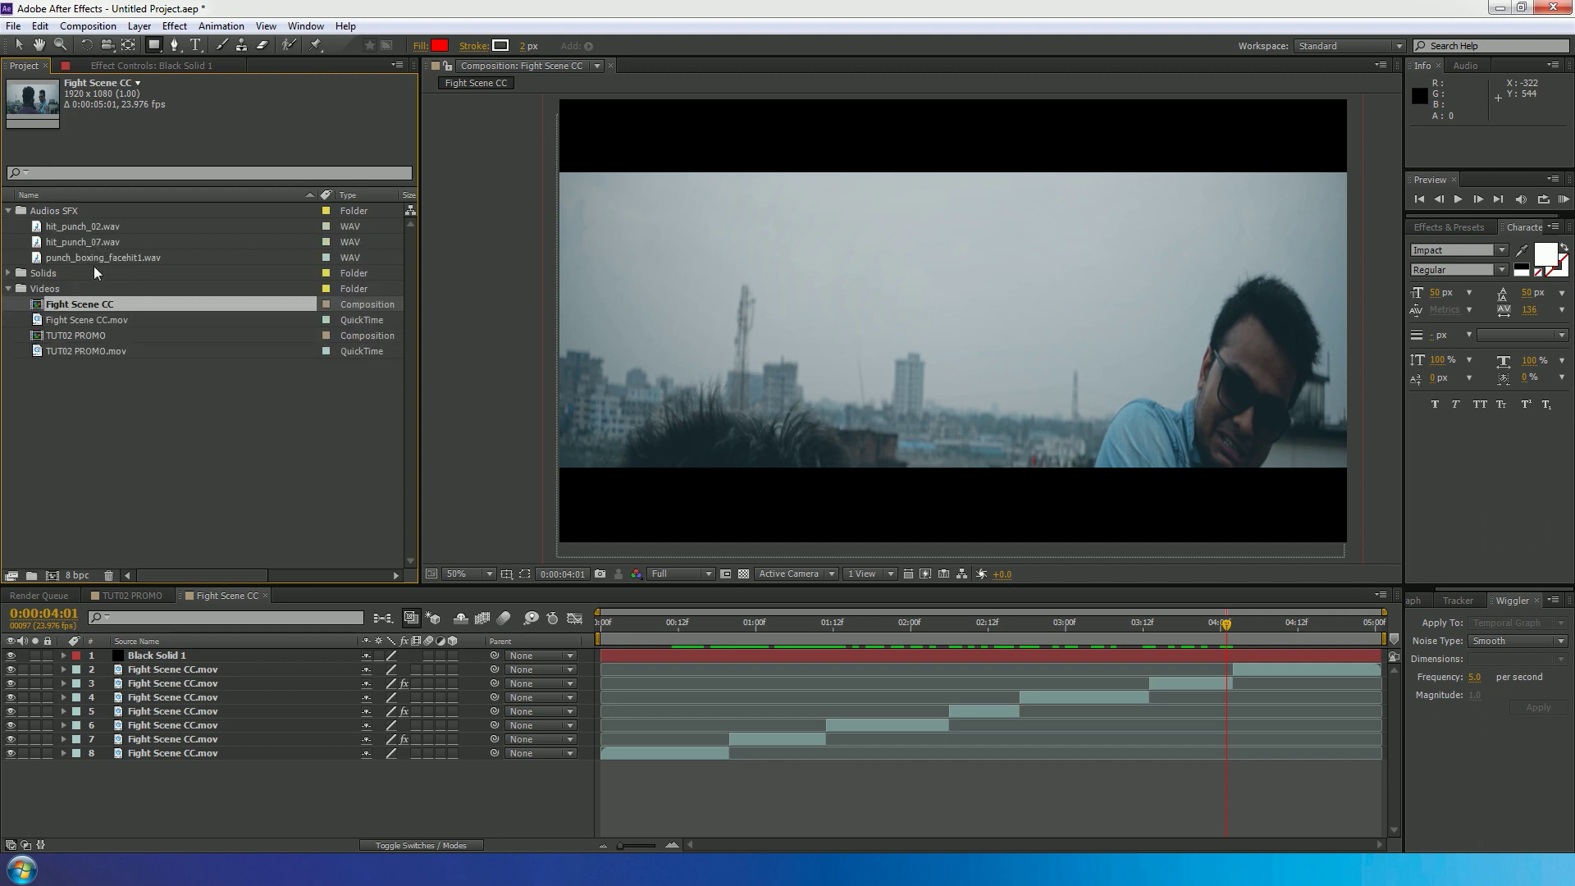
drag(90, 244, 723, 771)
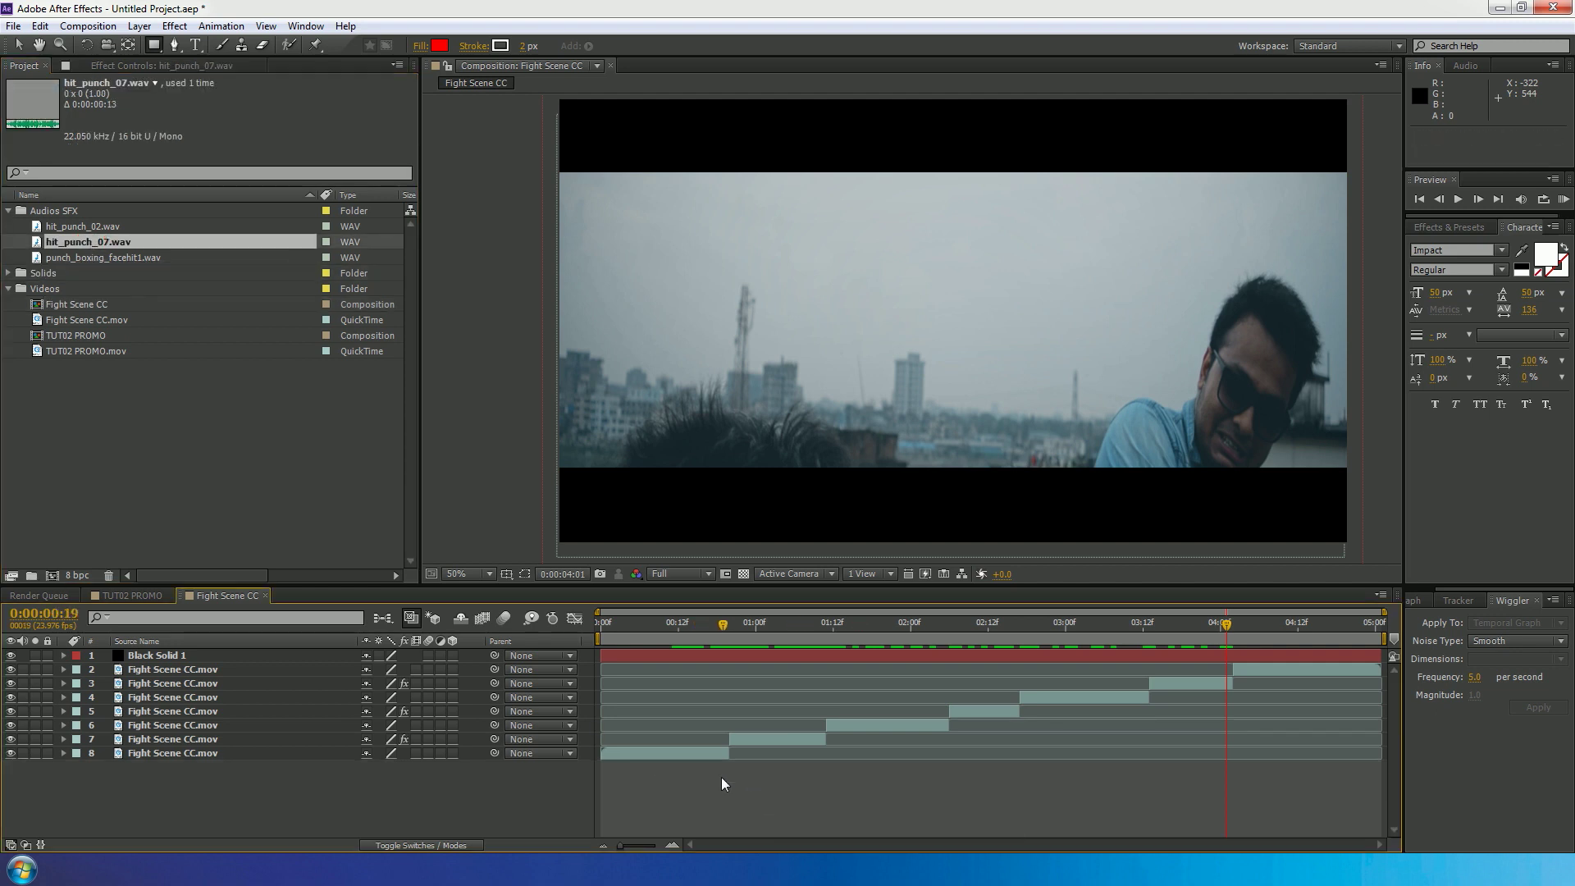
key(l)
key(l)
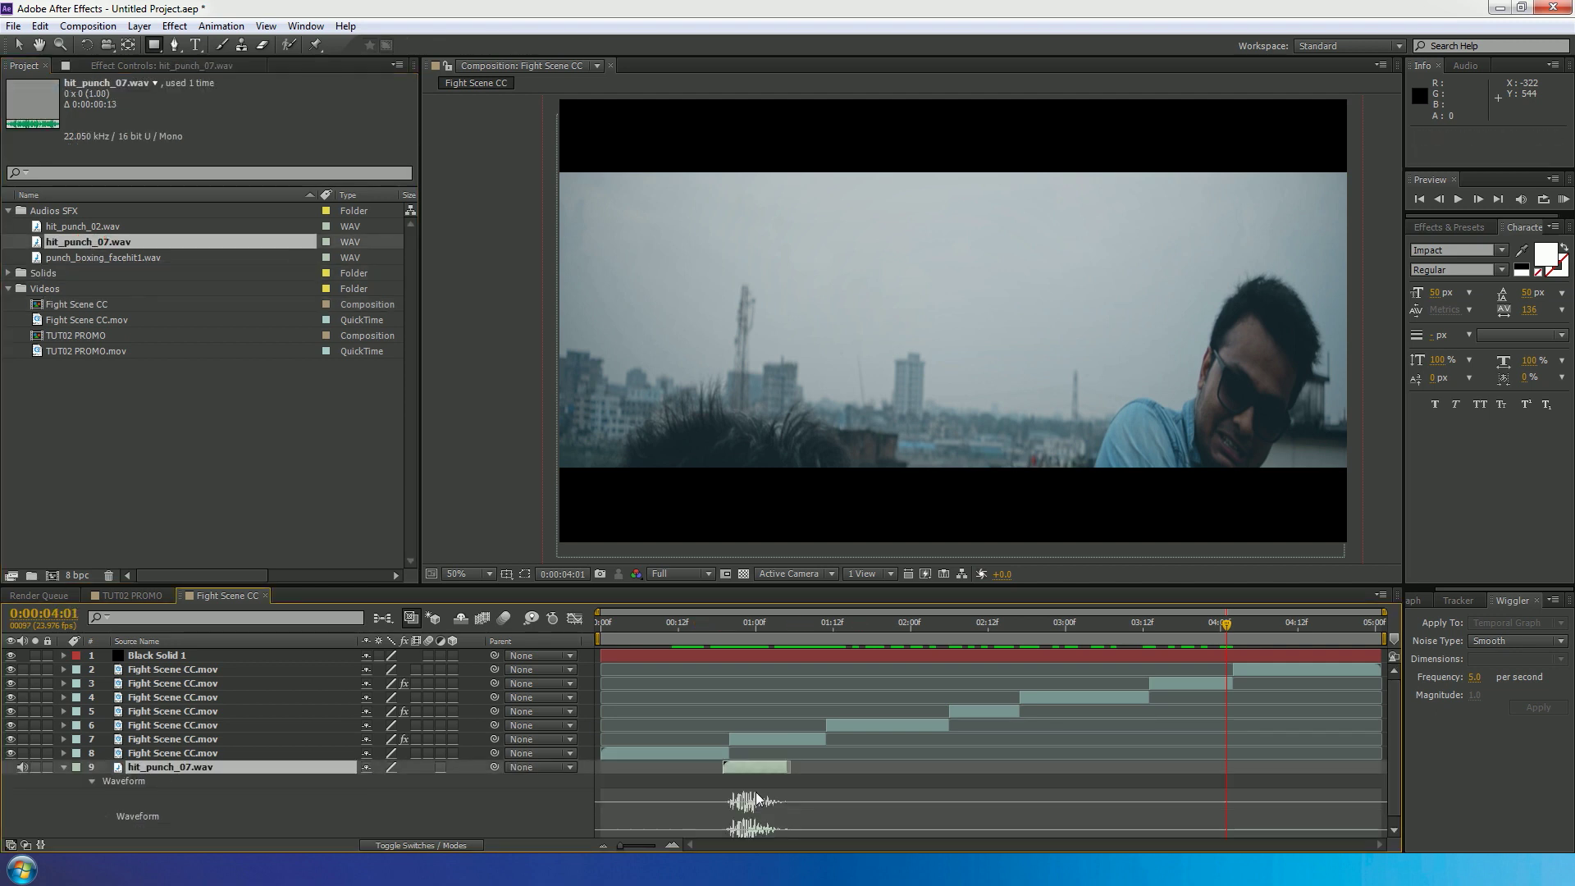
click(746, 632)
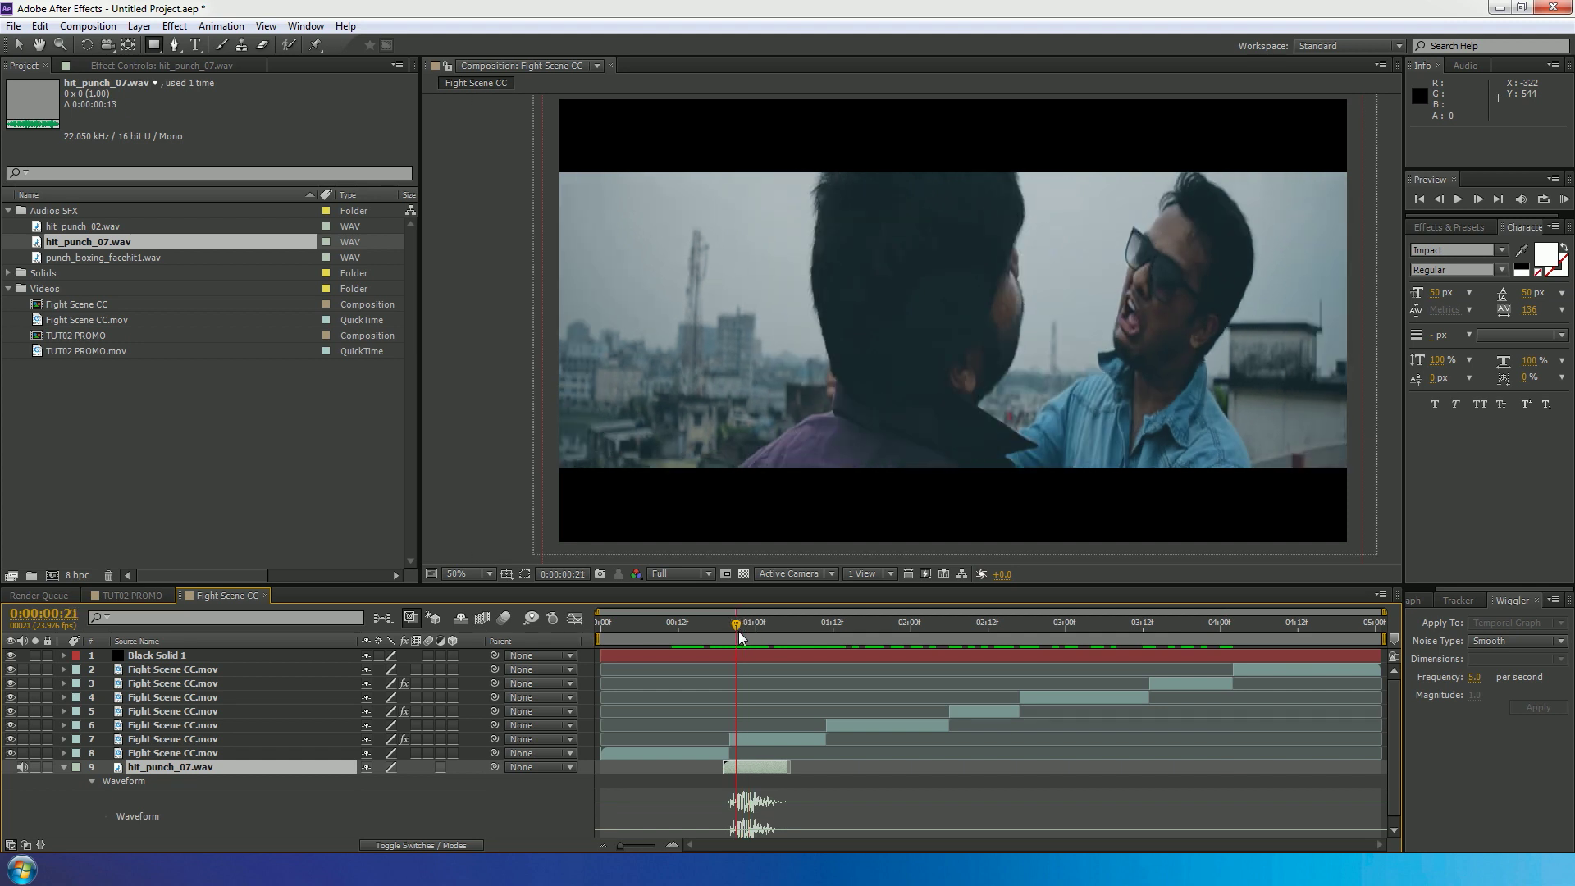
drag(742, 639, 747, 639)
mouse_move(771, 761)
mouse_down()
mouse_move(784, 767)
mouse_move(771, 773)
mouse_up()
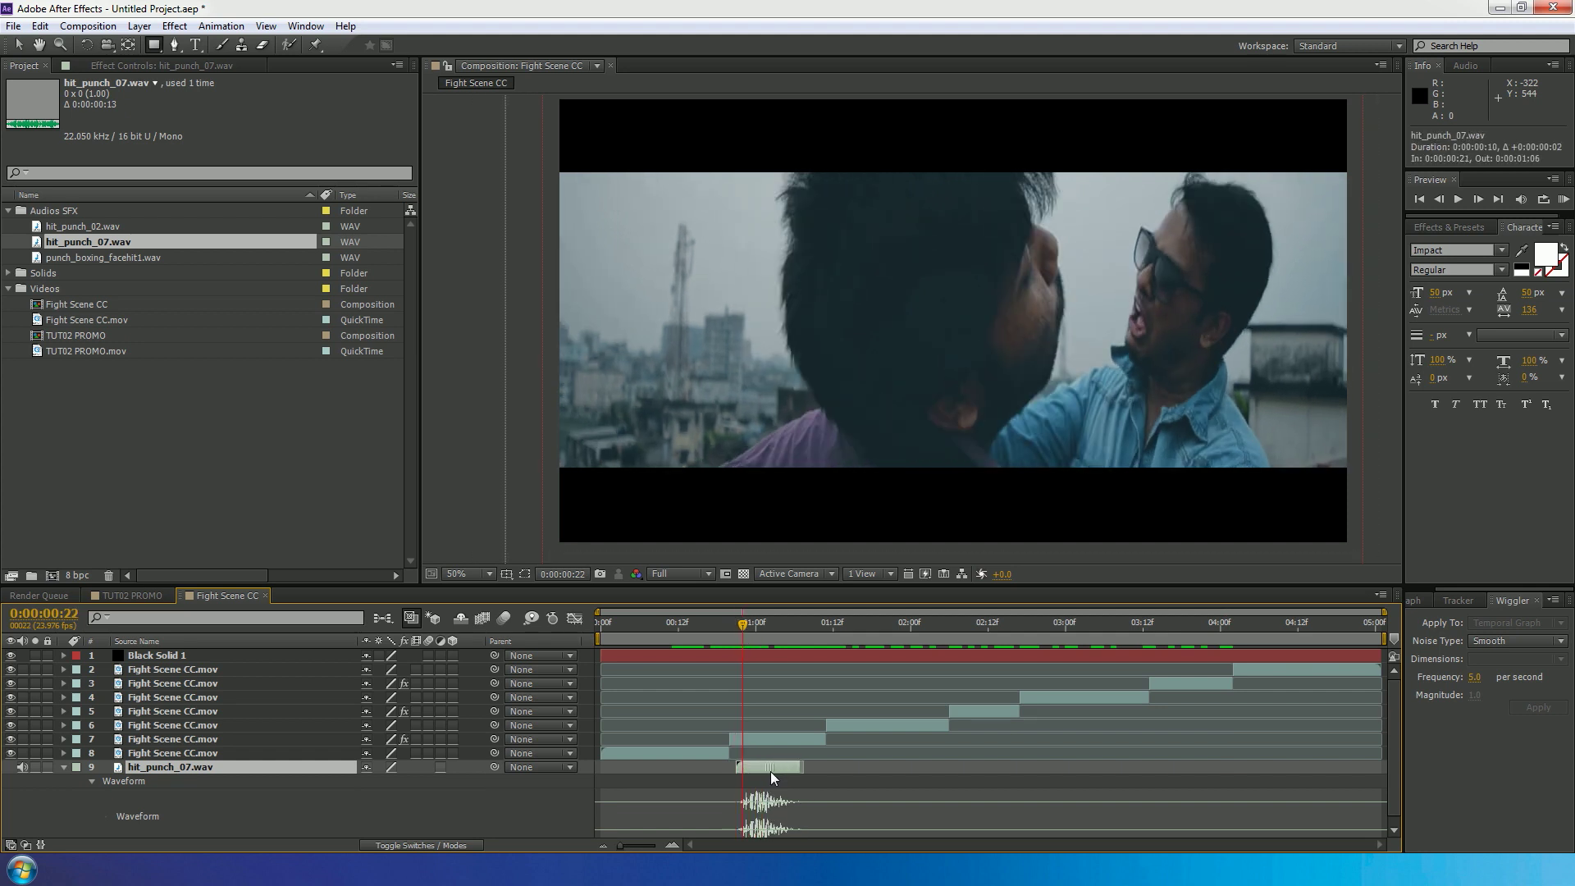
Add hit_punch_02.wav below the footage layers at the second punch, starting at 0:00:02:07, and reveal its waveform.
drag(758, 640, 956, 677)
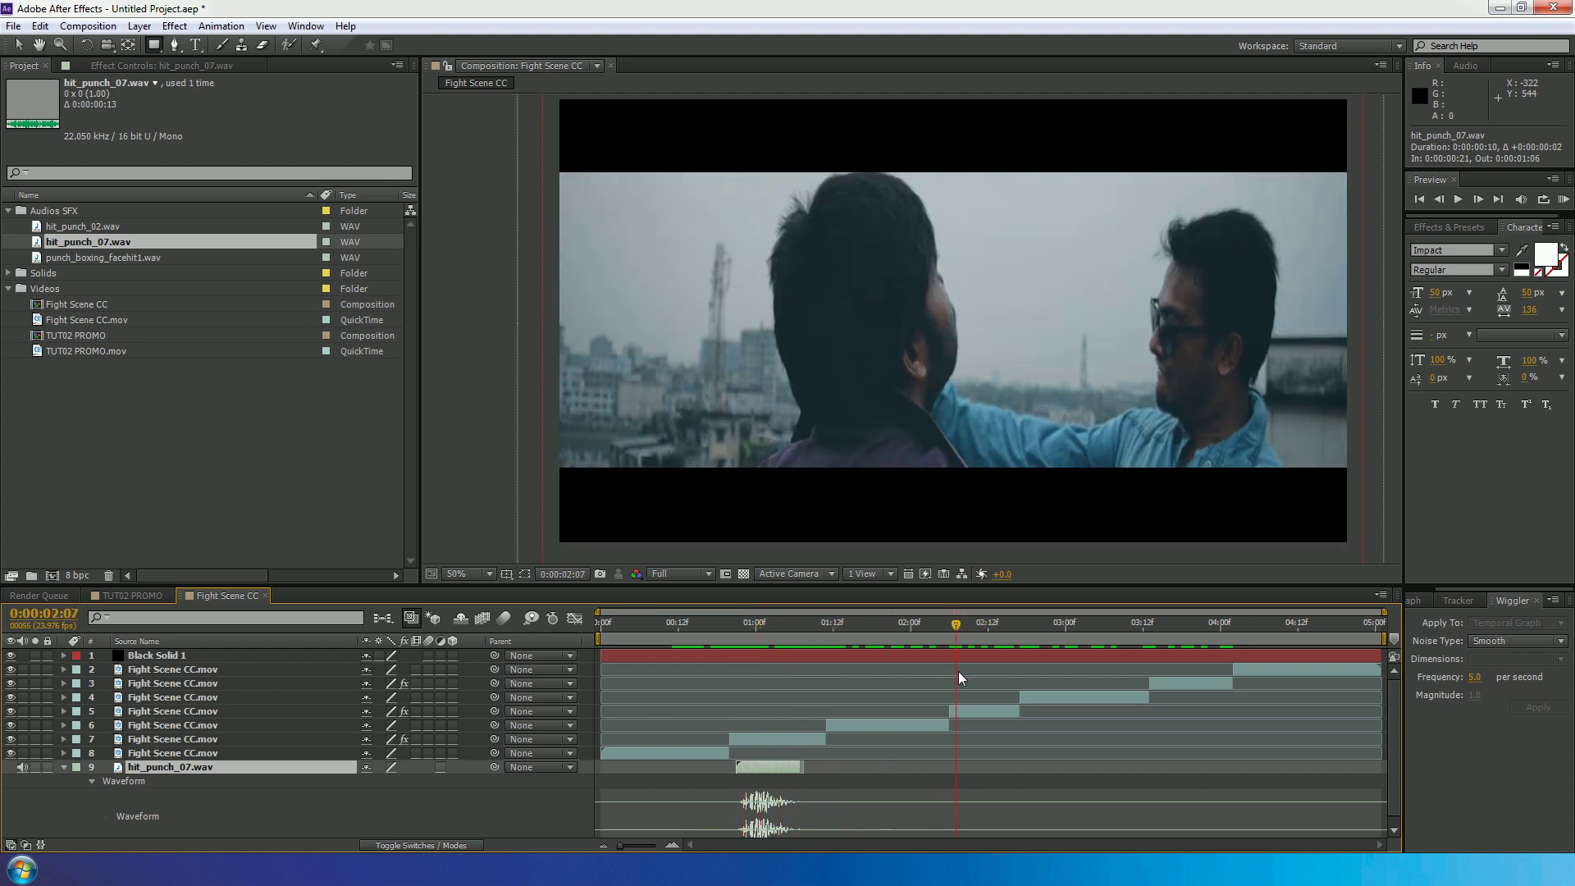
click(90, 229)
drag(90, 231, 970, 771)
key(l)
key(l)
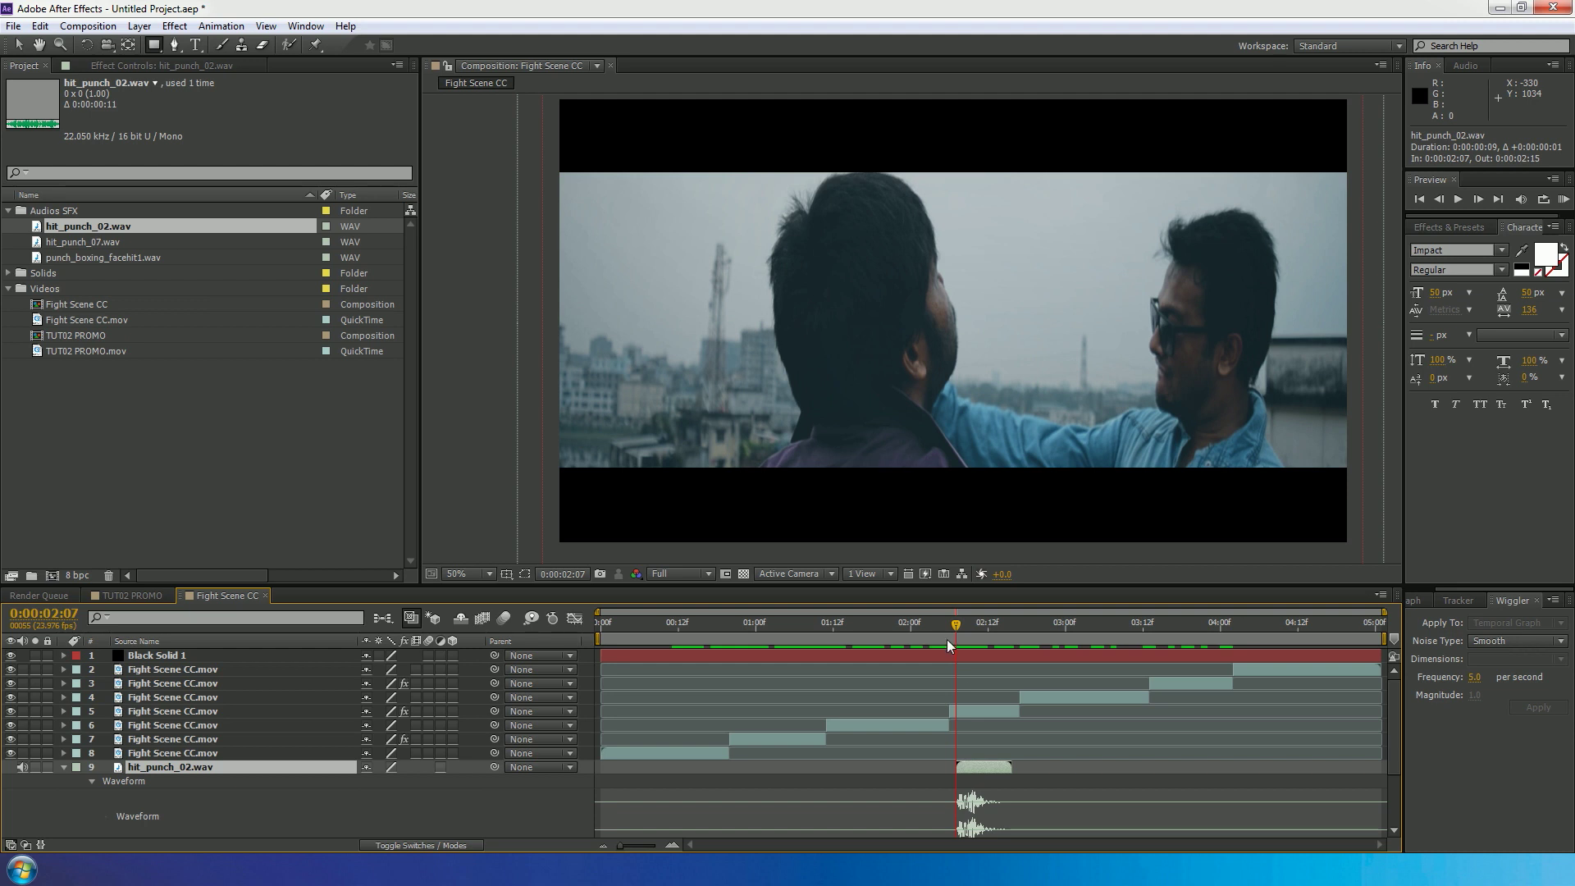
Add punch_boxing_facehit1.wav with its waveform shown, start it at the third punch at 0:00:03:16, and preview the scene.
drag(95, 261, 1245, 765)
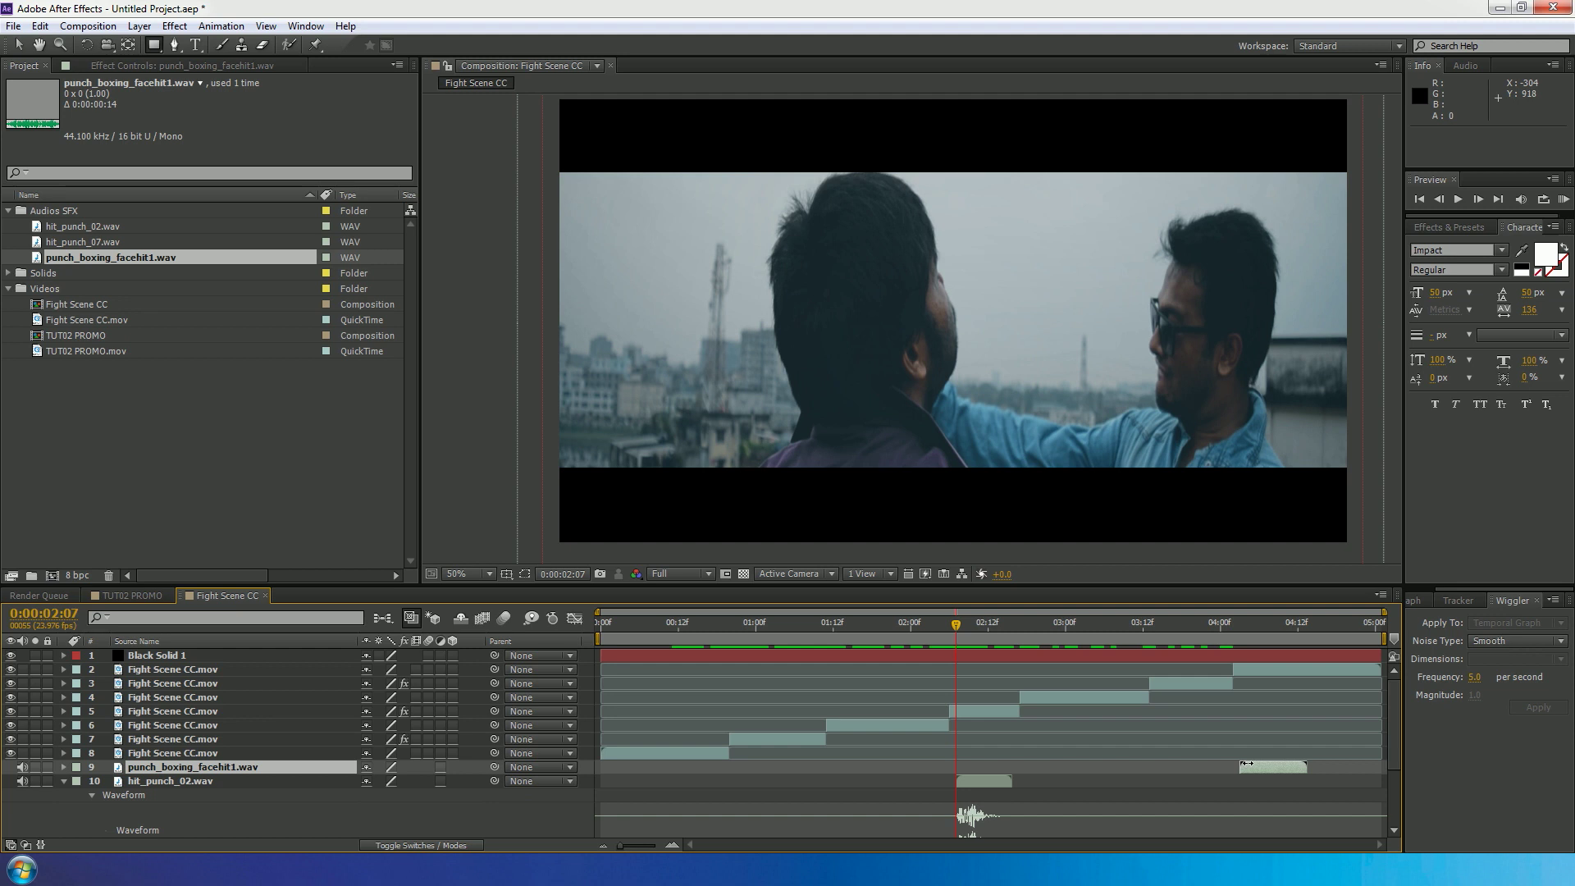
key(l)
key(l)
drag(1138, 639, 1171, 643)
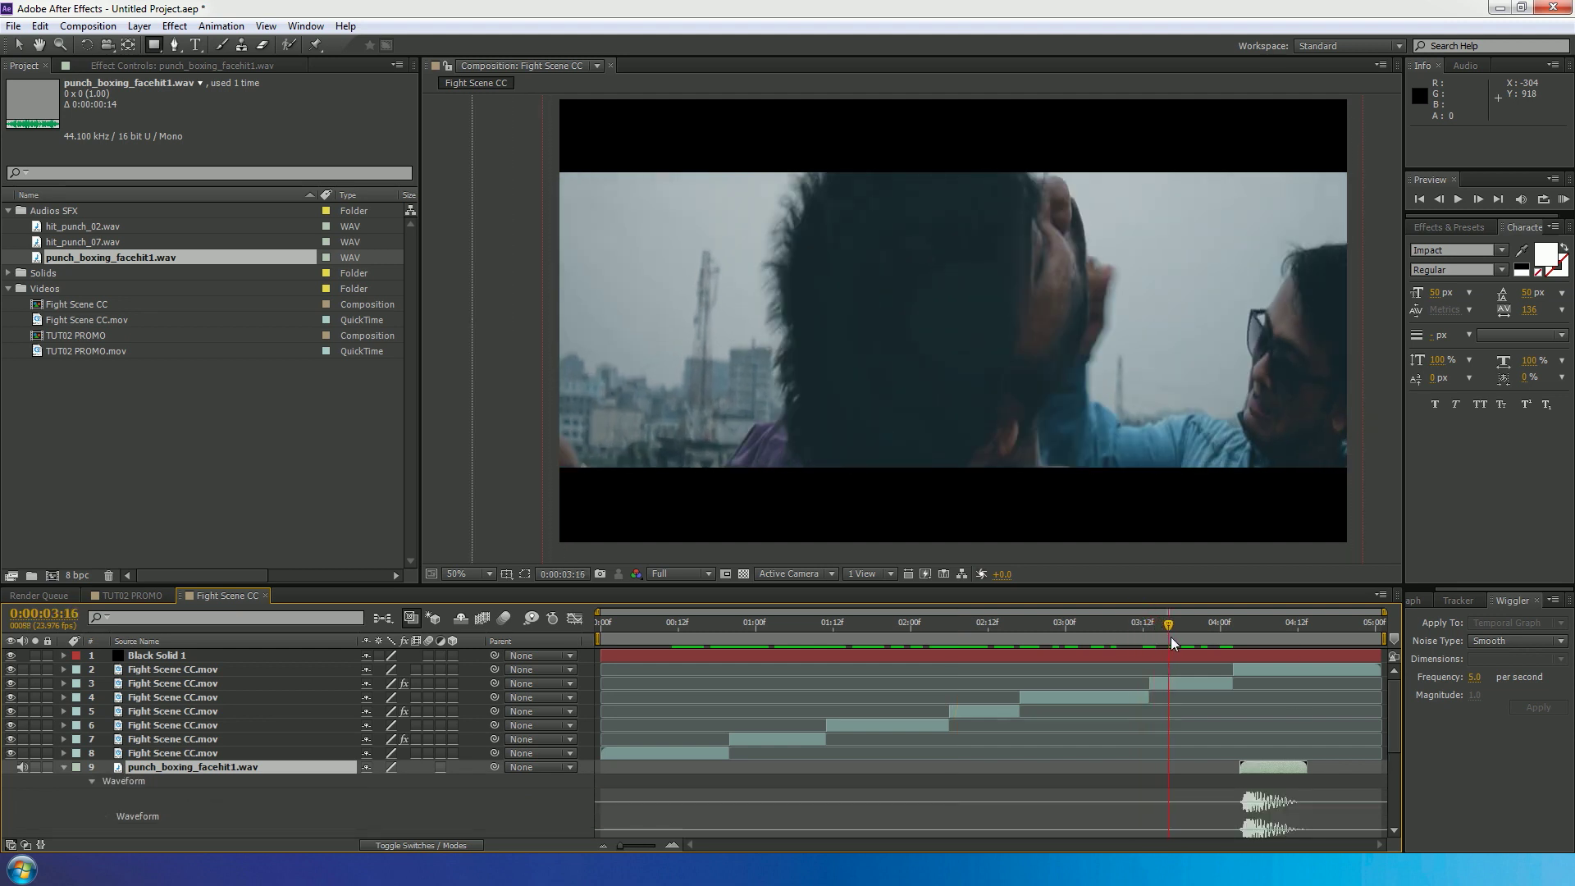
drag(1254, 771, 1187, 776)
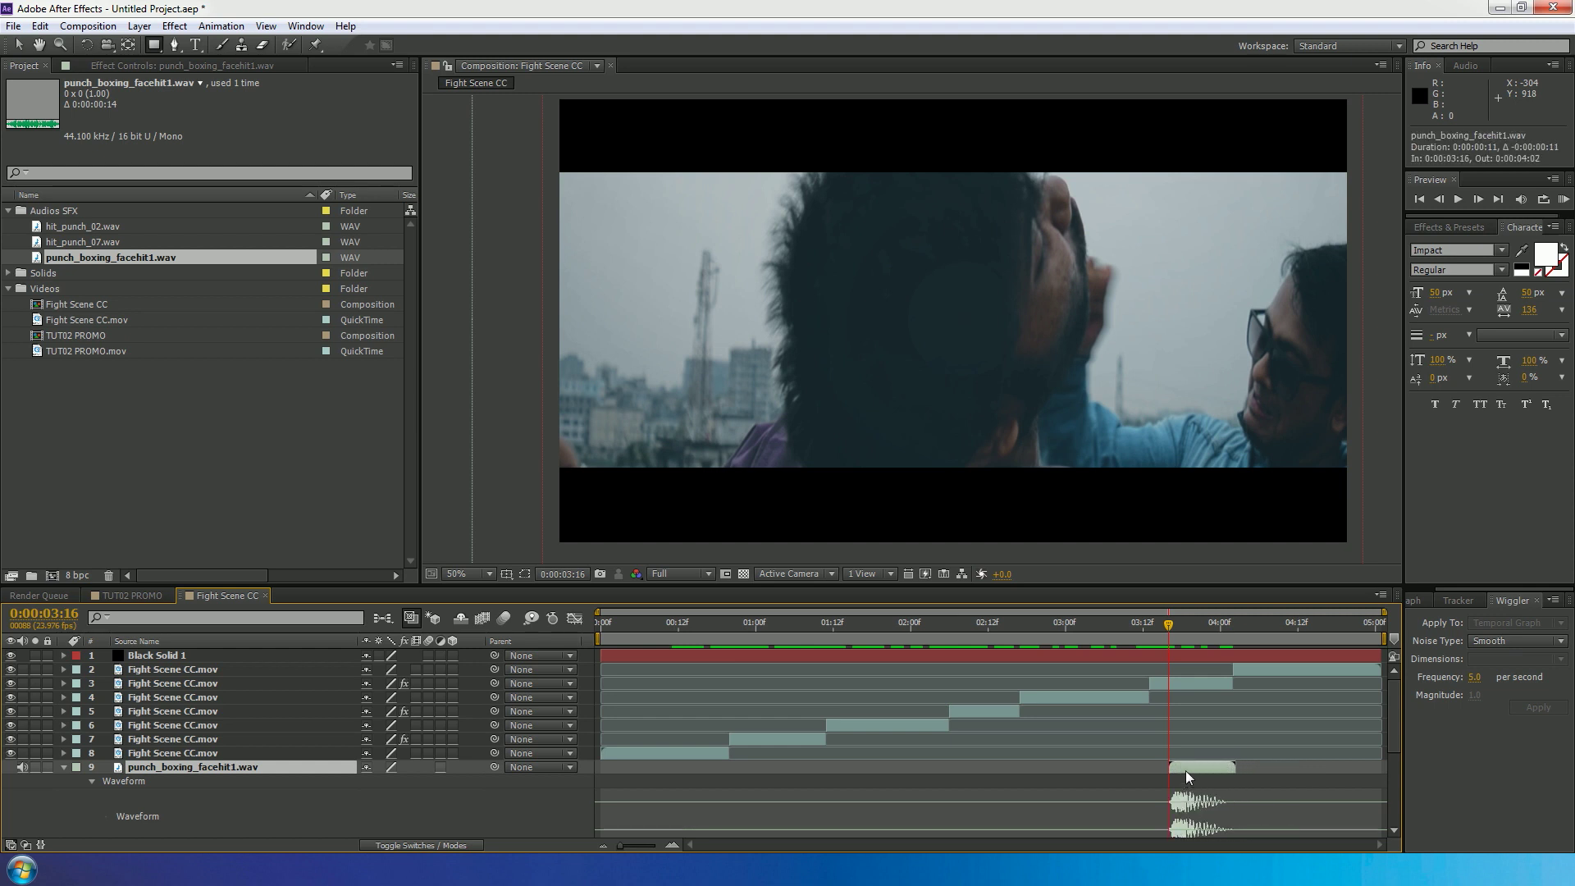
key(KP_0)
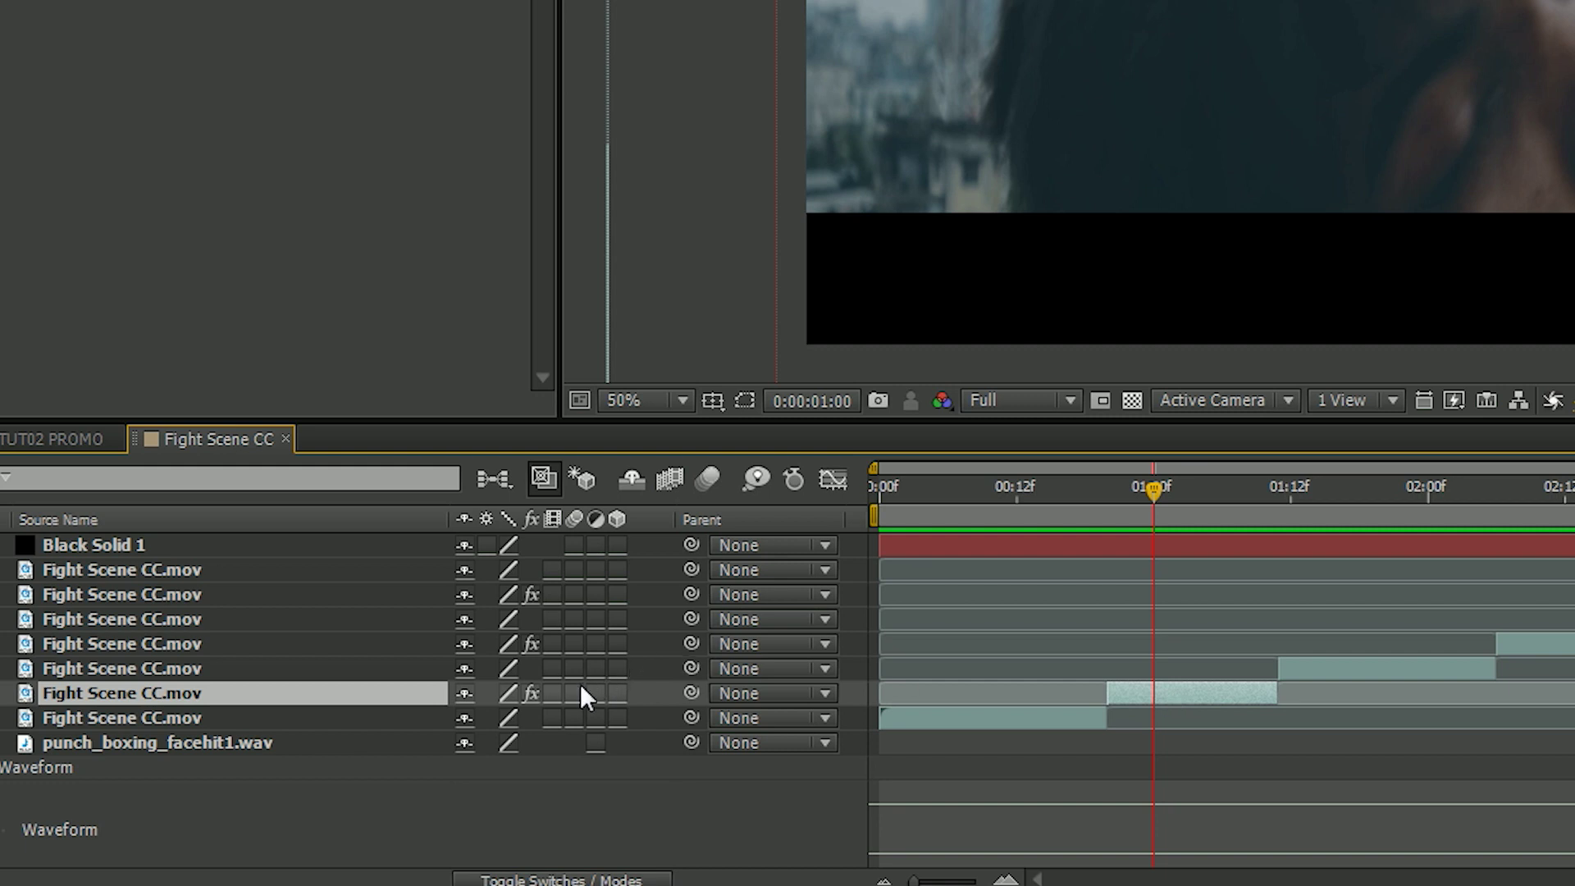
Switch on motion blur for footage layers 7, 5 and 3, and enable motion blur for the whole composition.
click(574, 694)
click(1531, 496)
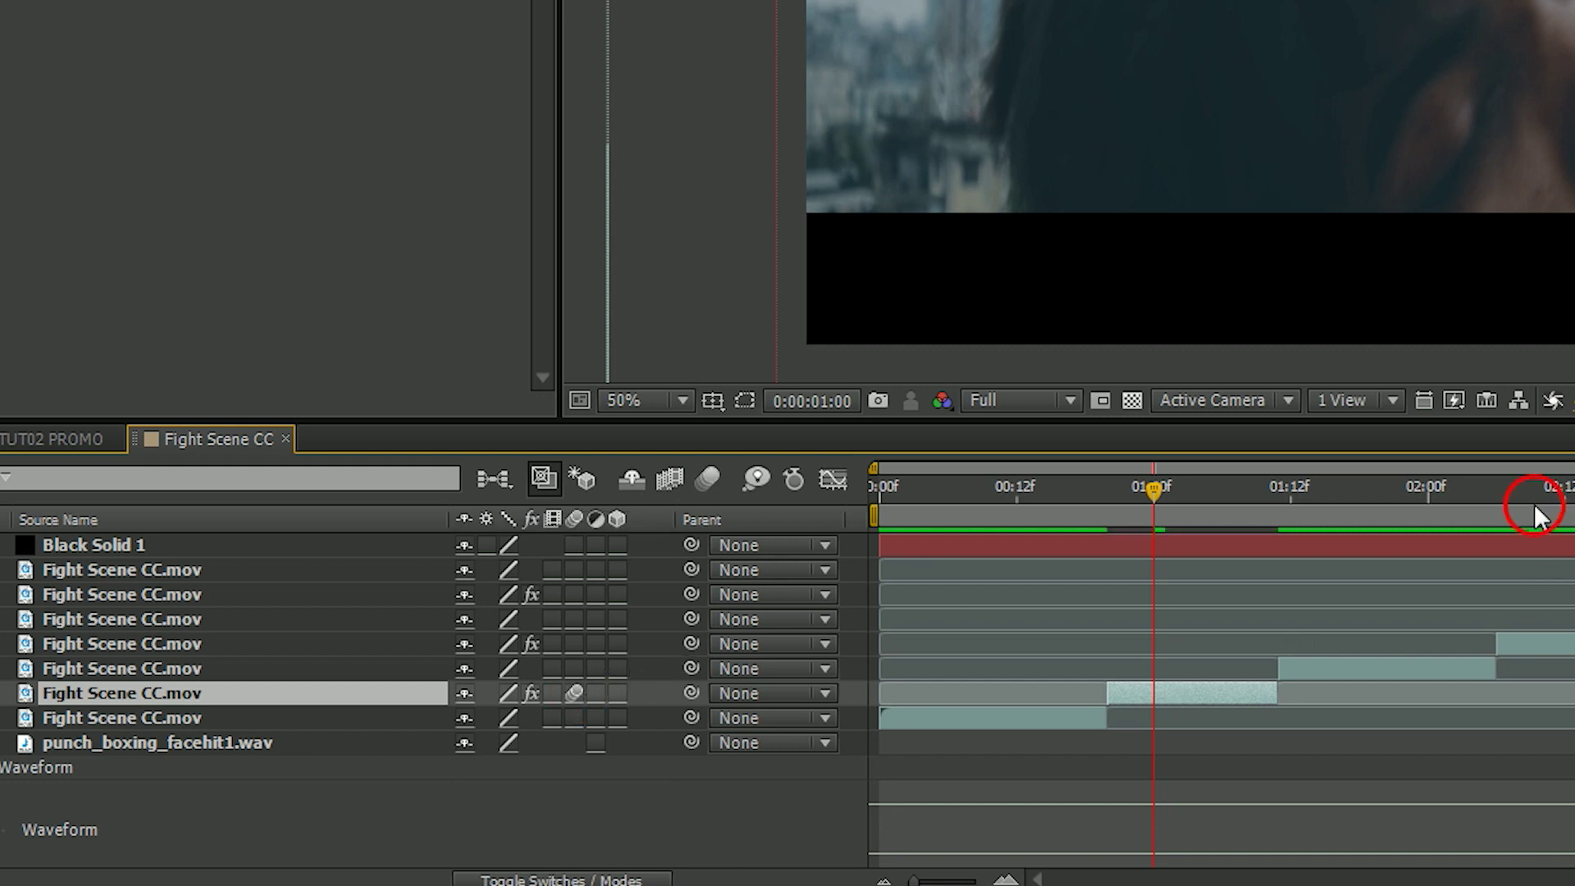
click(1552, 646)
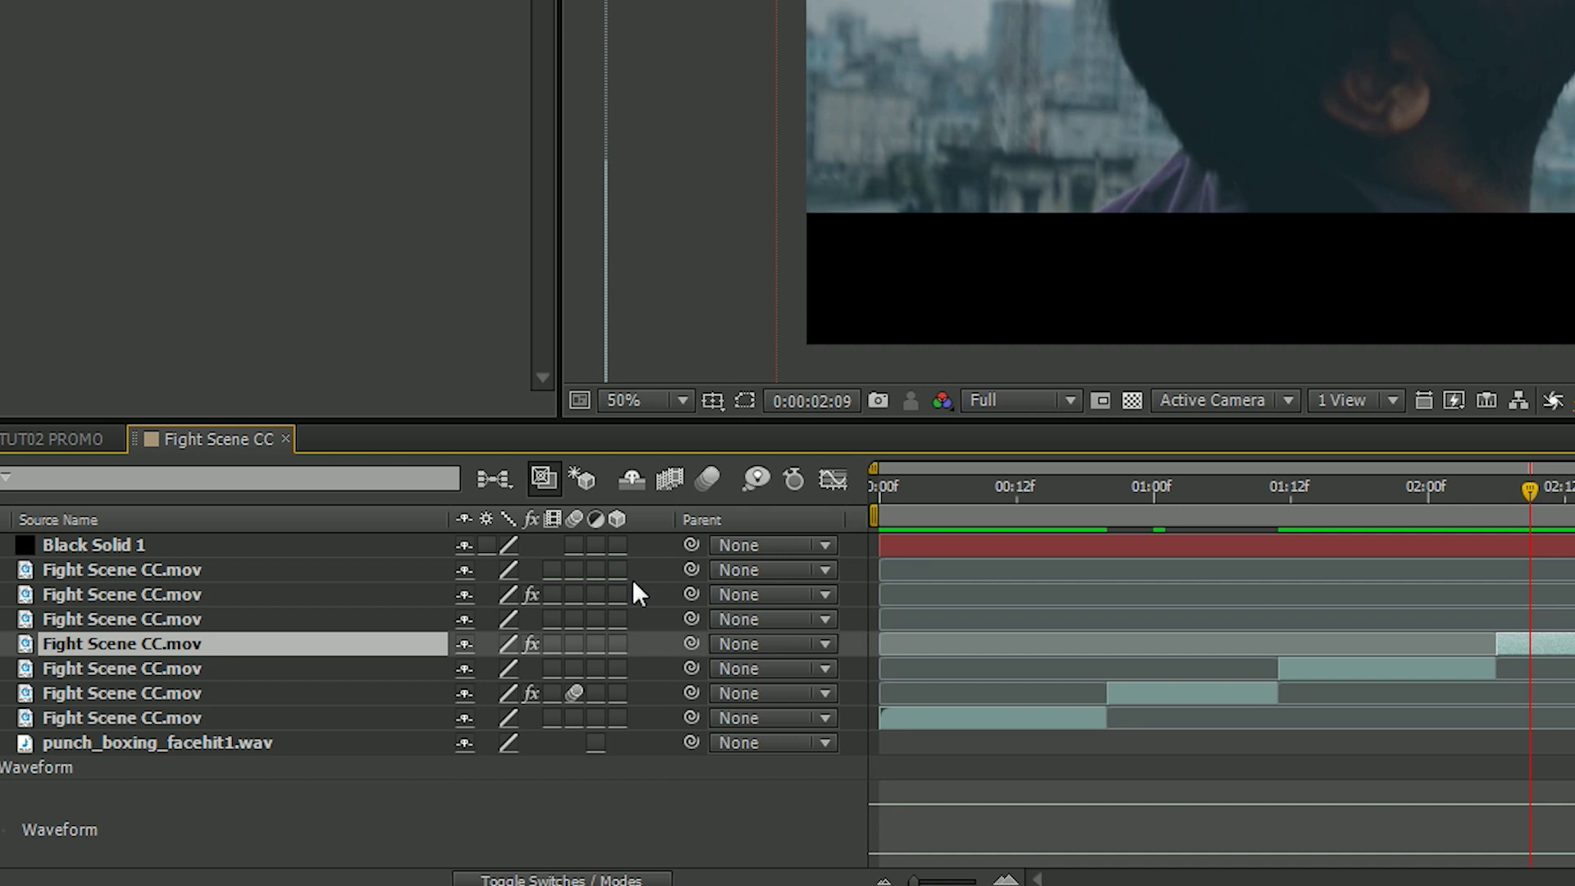
click(580, 639)
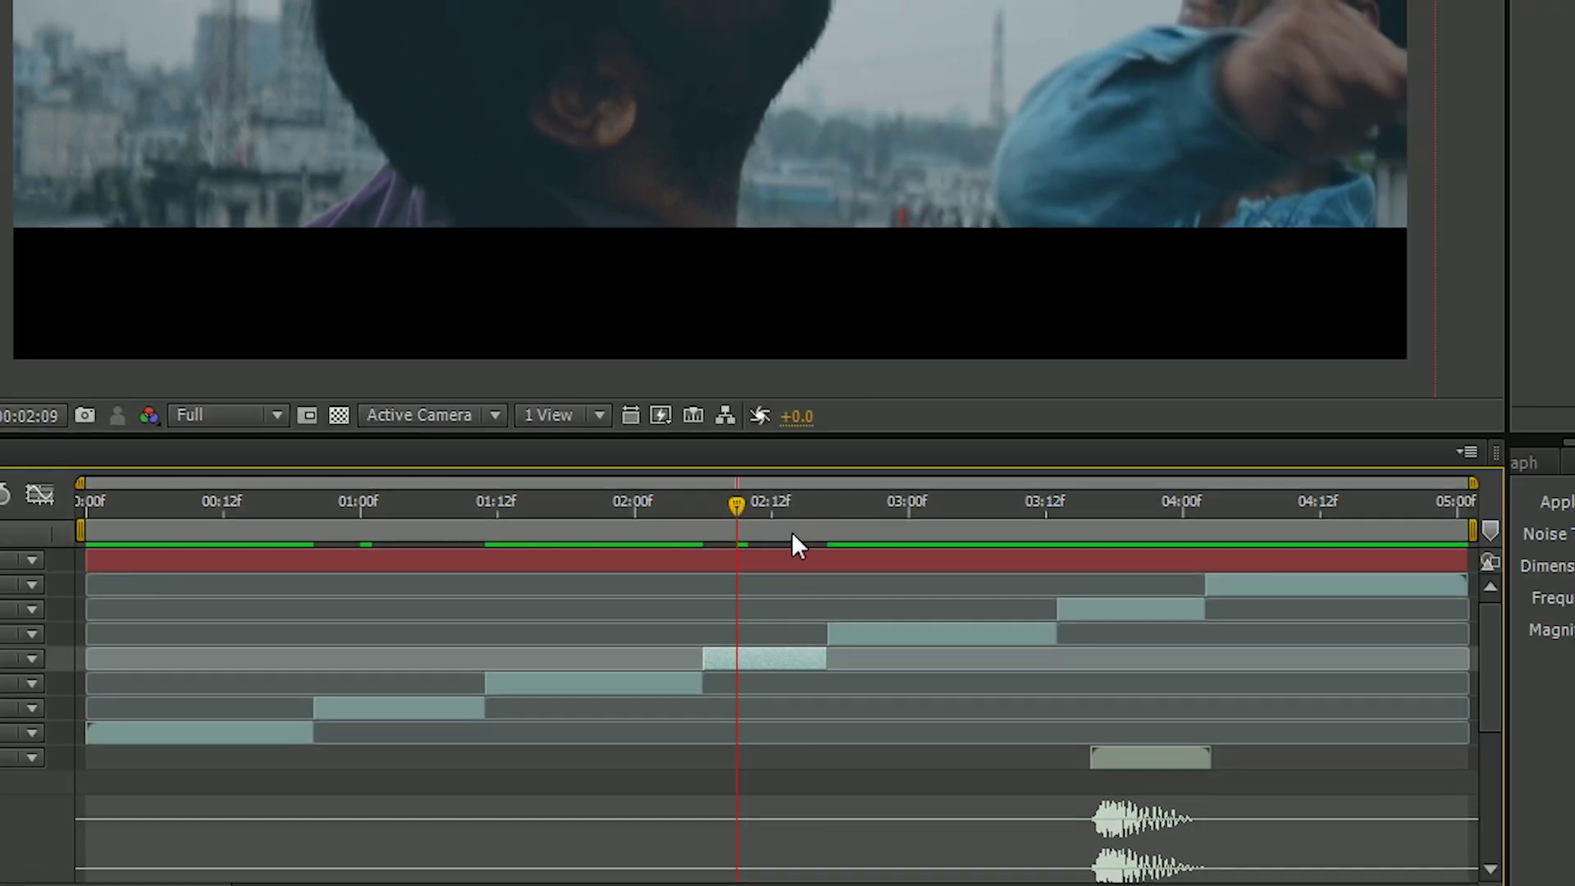
click(1079, 525)
click(1115, 608)
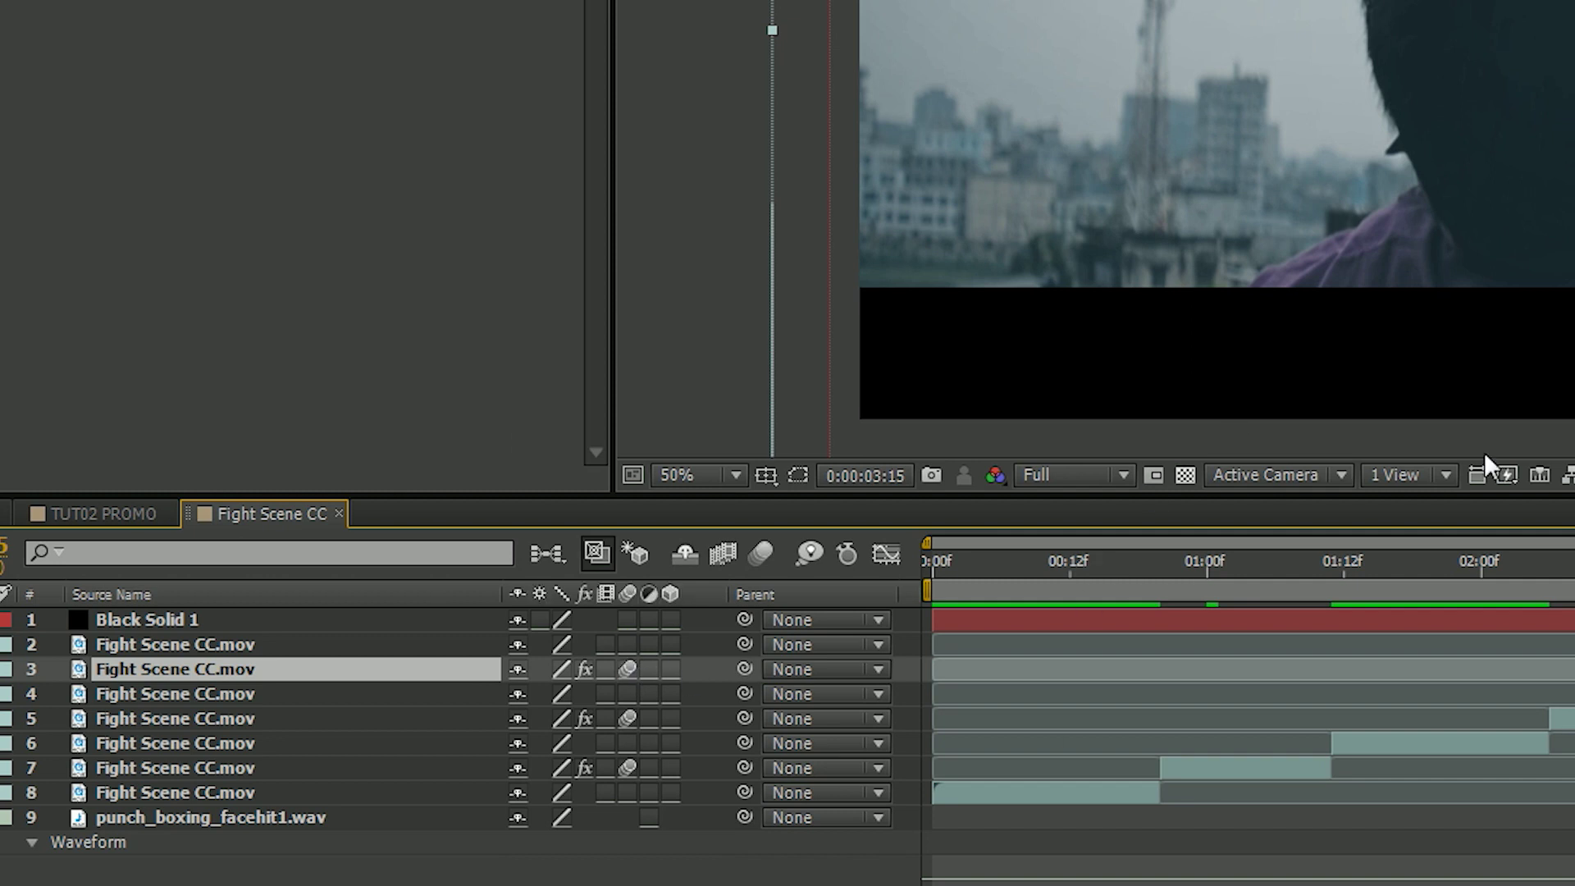
click(762, 553)
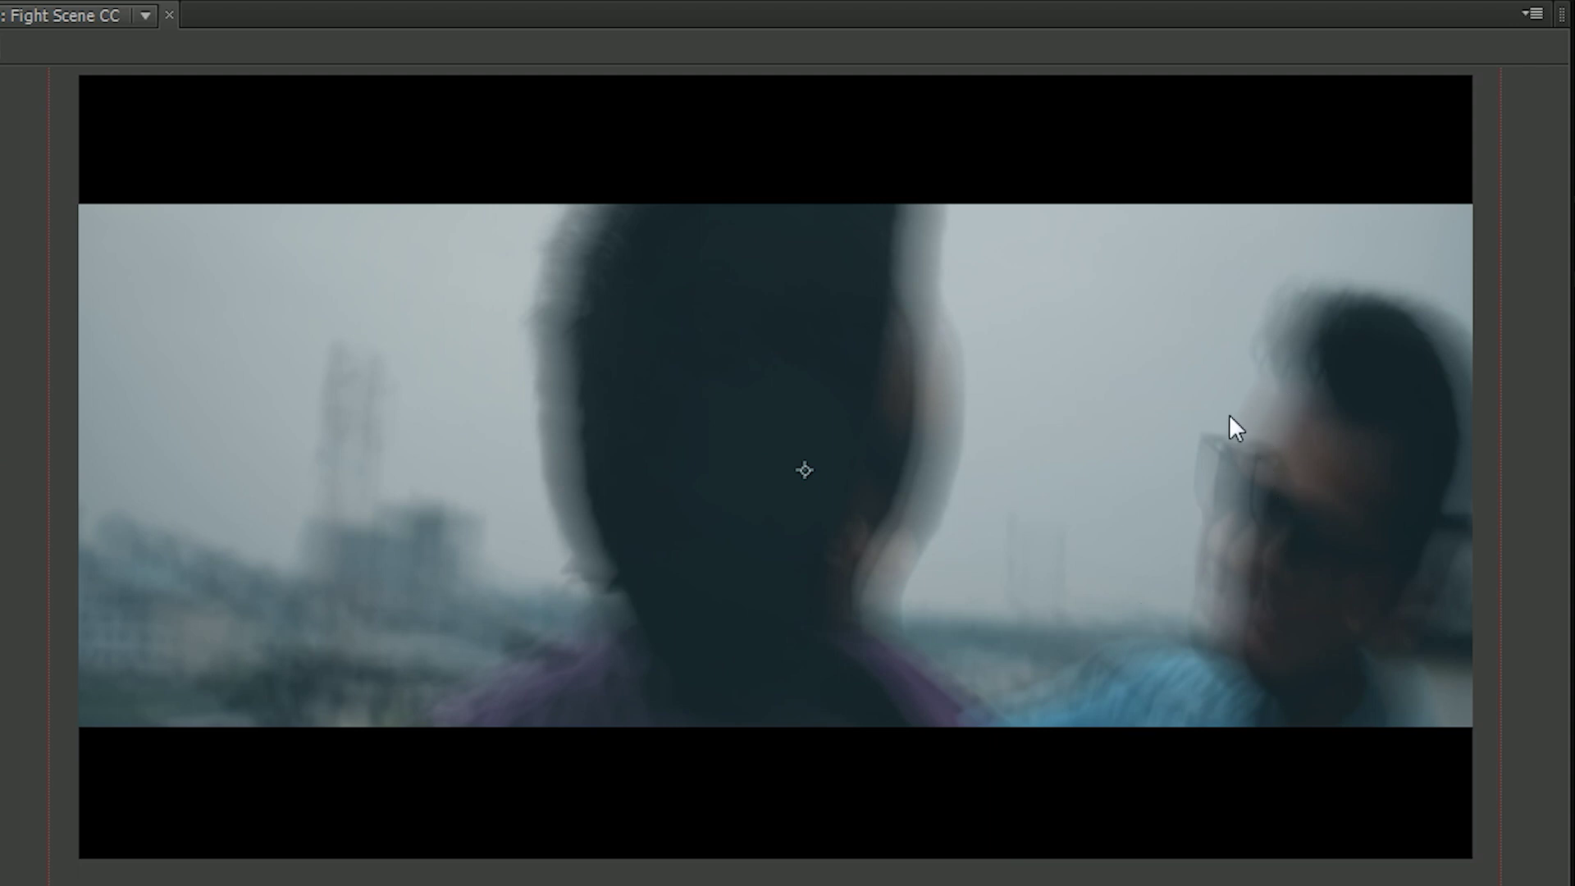
Inspect the blur up close, set the composition's motion blur Shutter Angle to 90°, and preview the scene.
key(period)
drag(1430, 457, 689, 408)
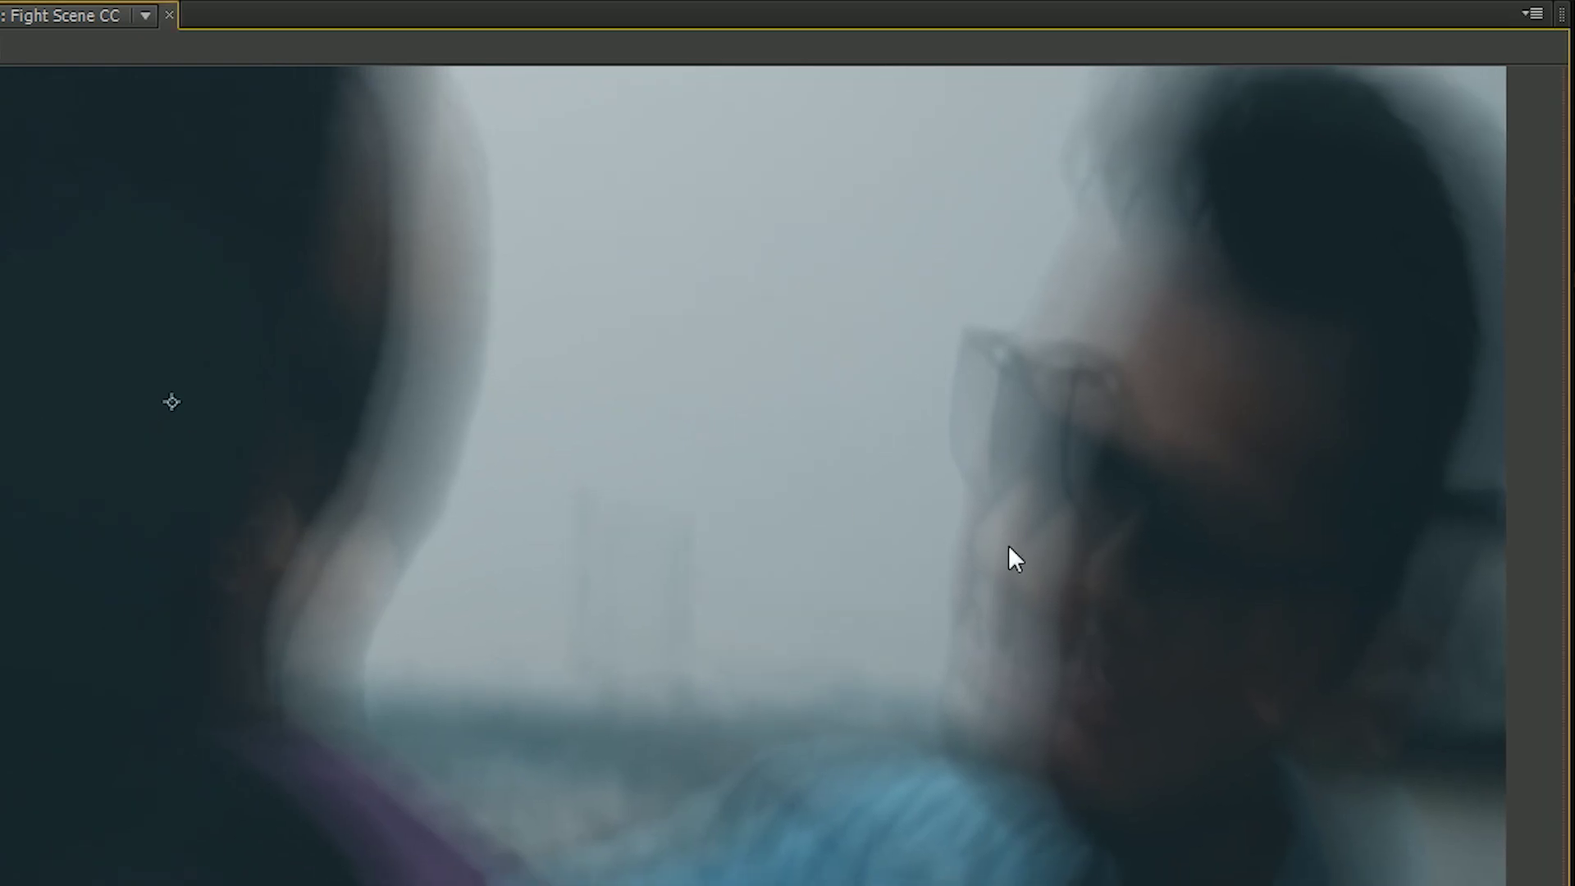
key(comma)
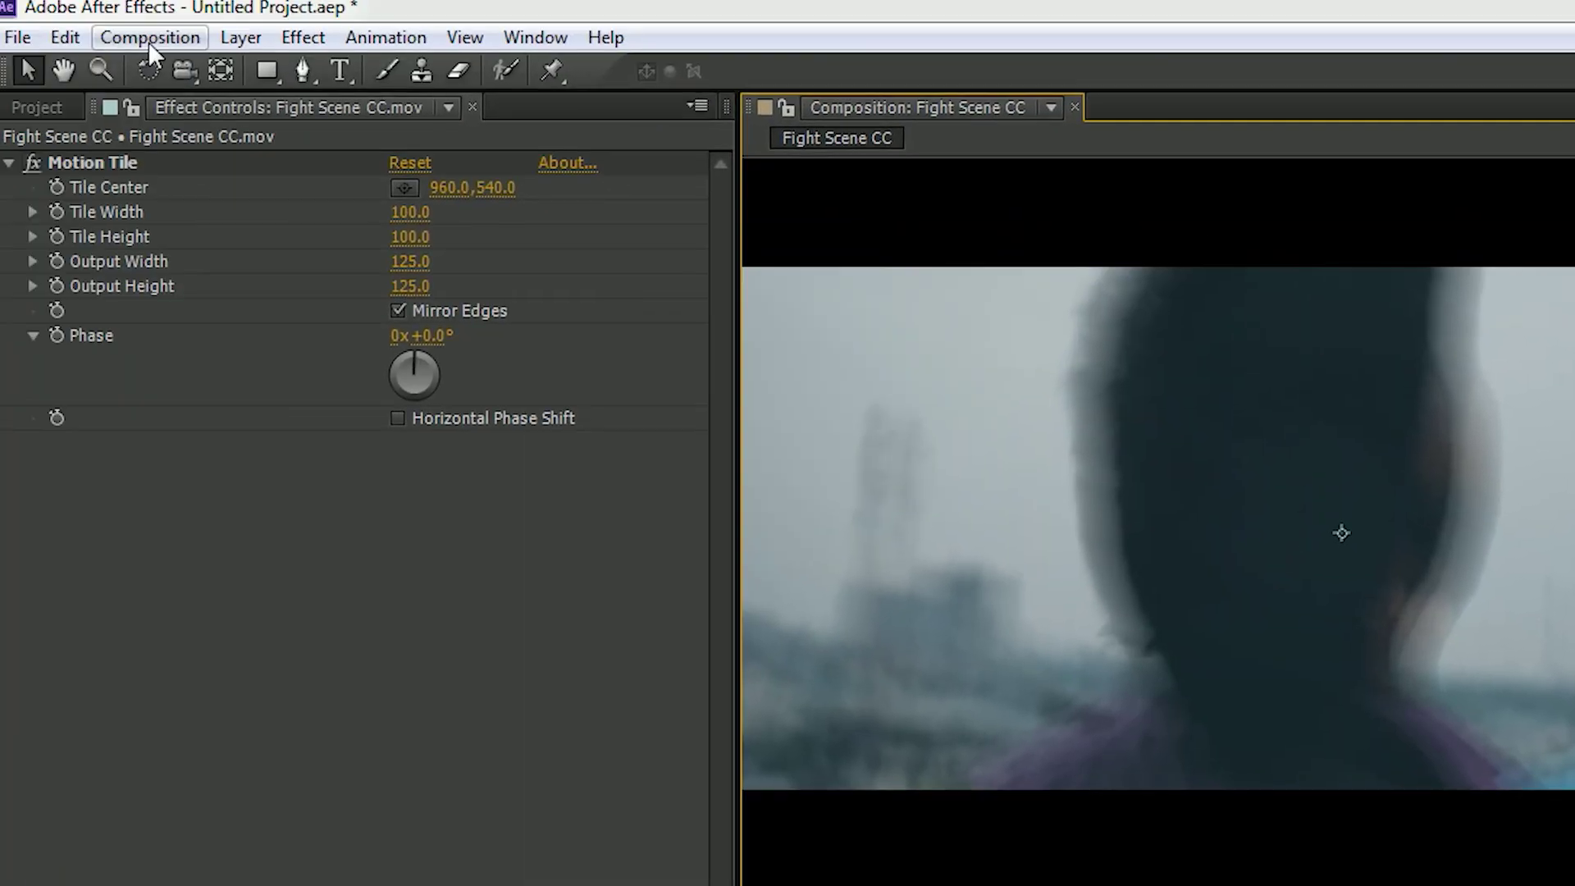
click(150, 38)
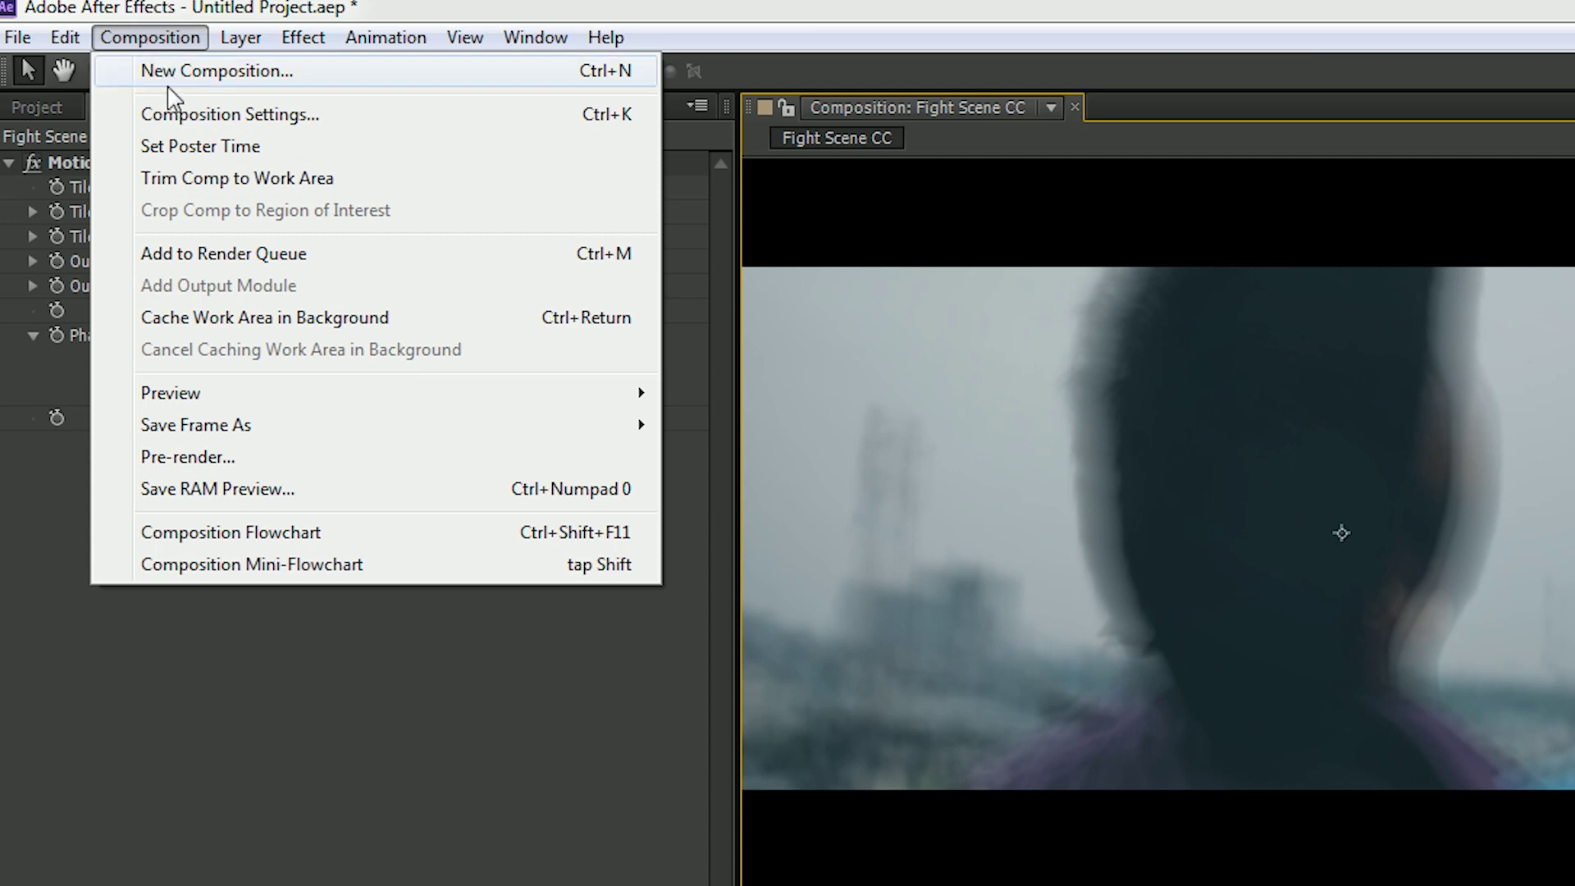
click(176, 115)
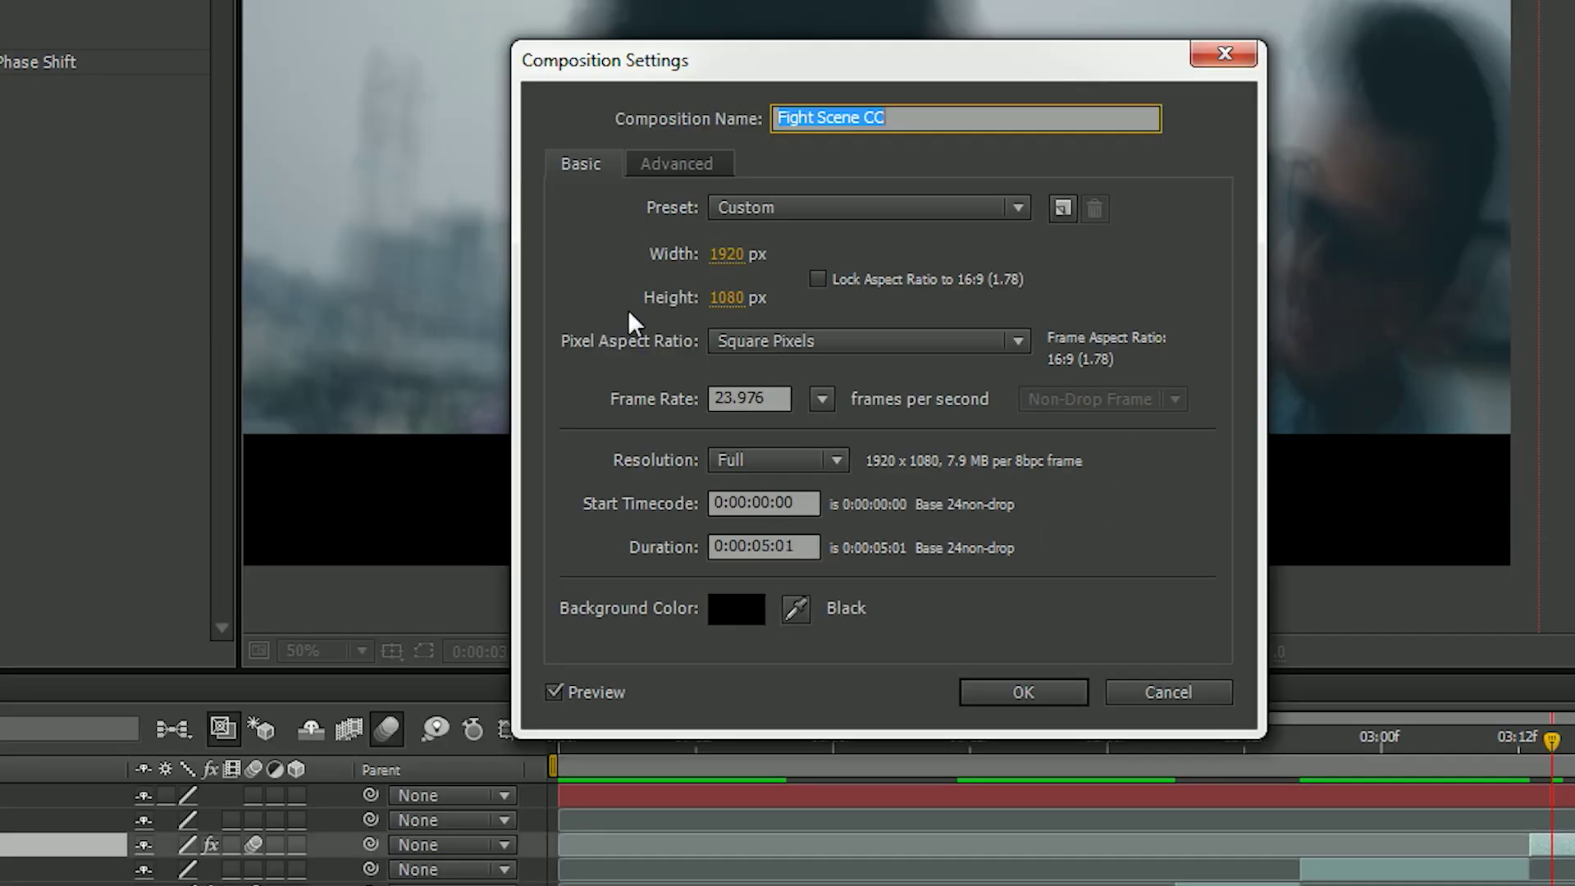
click(674, 164)
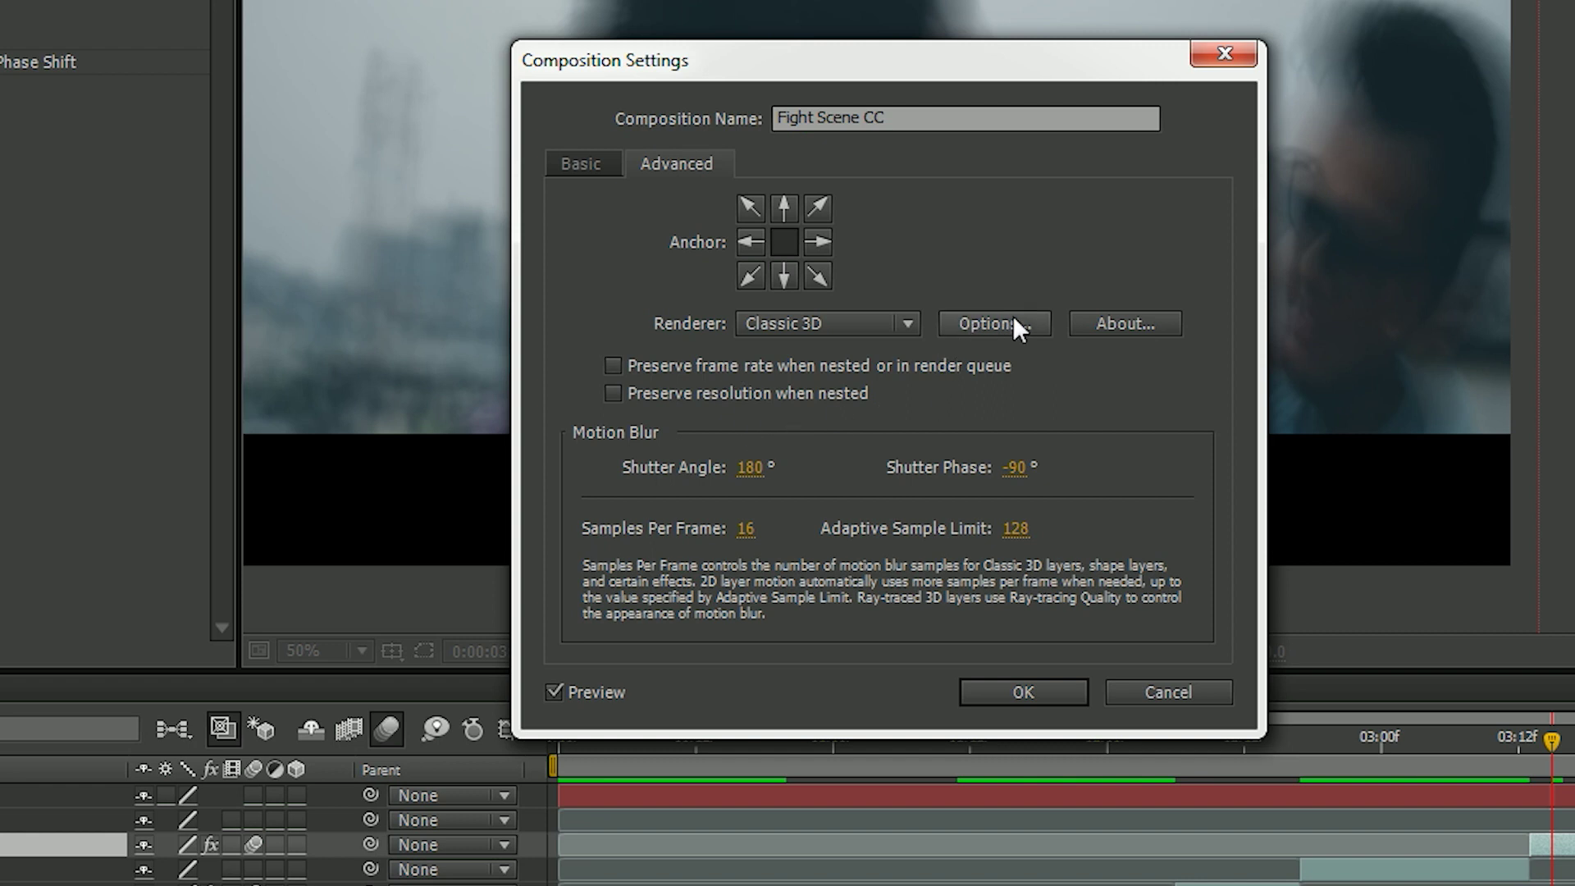
click(767, 477)
text(90)
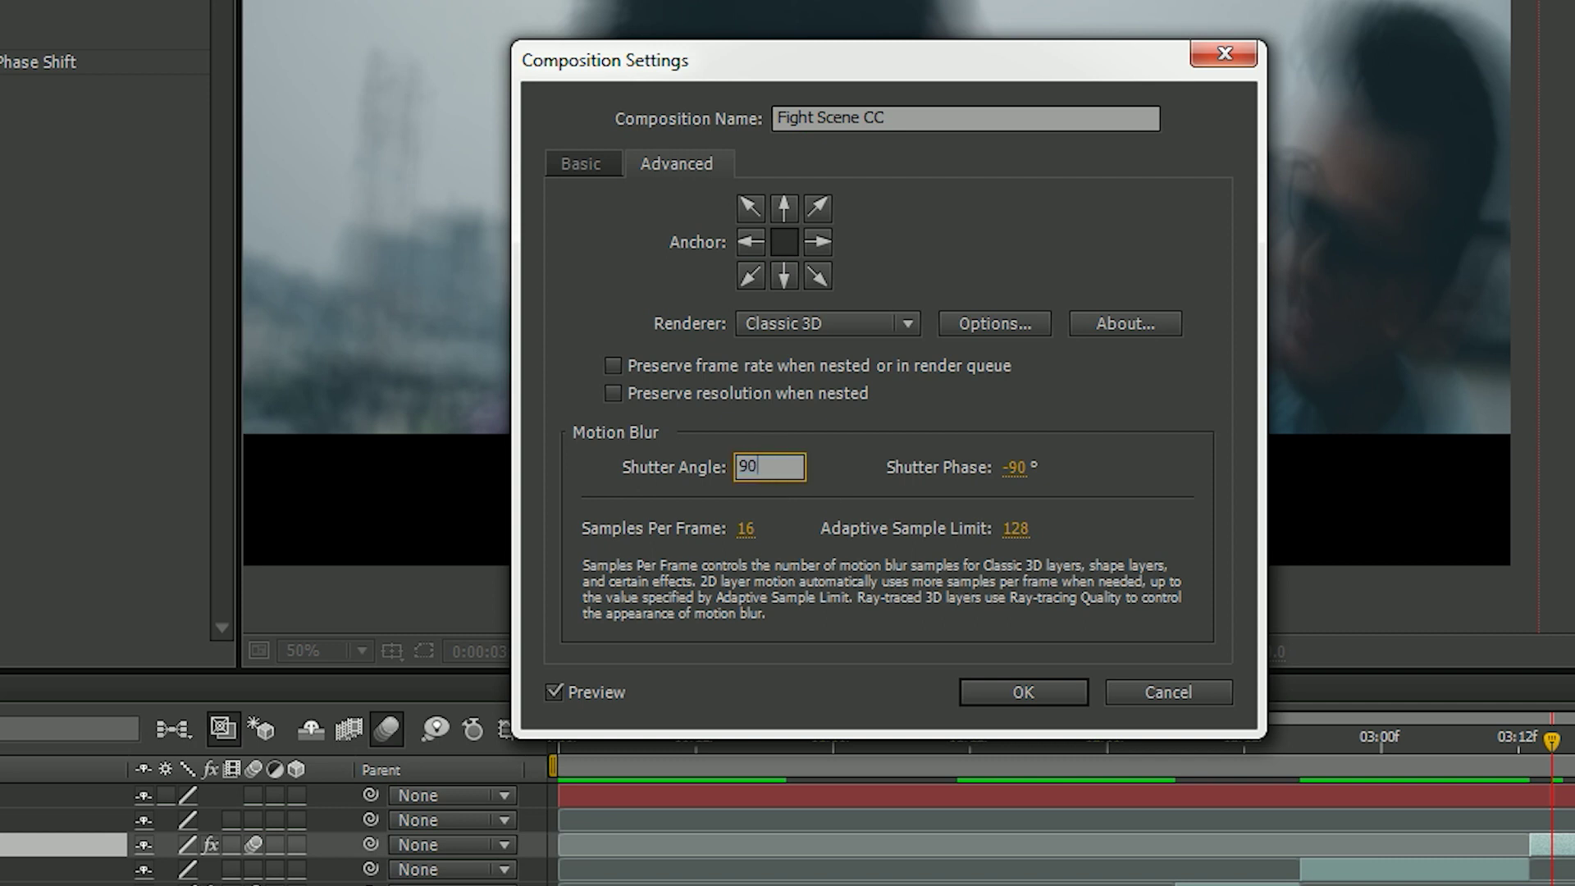
click(1002, 692)
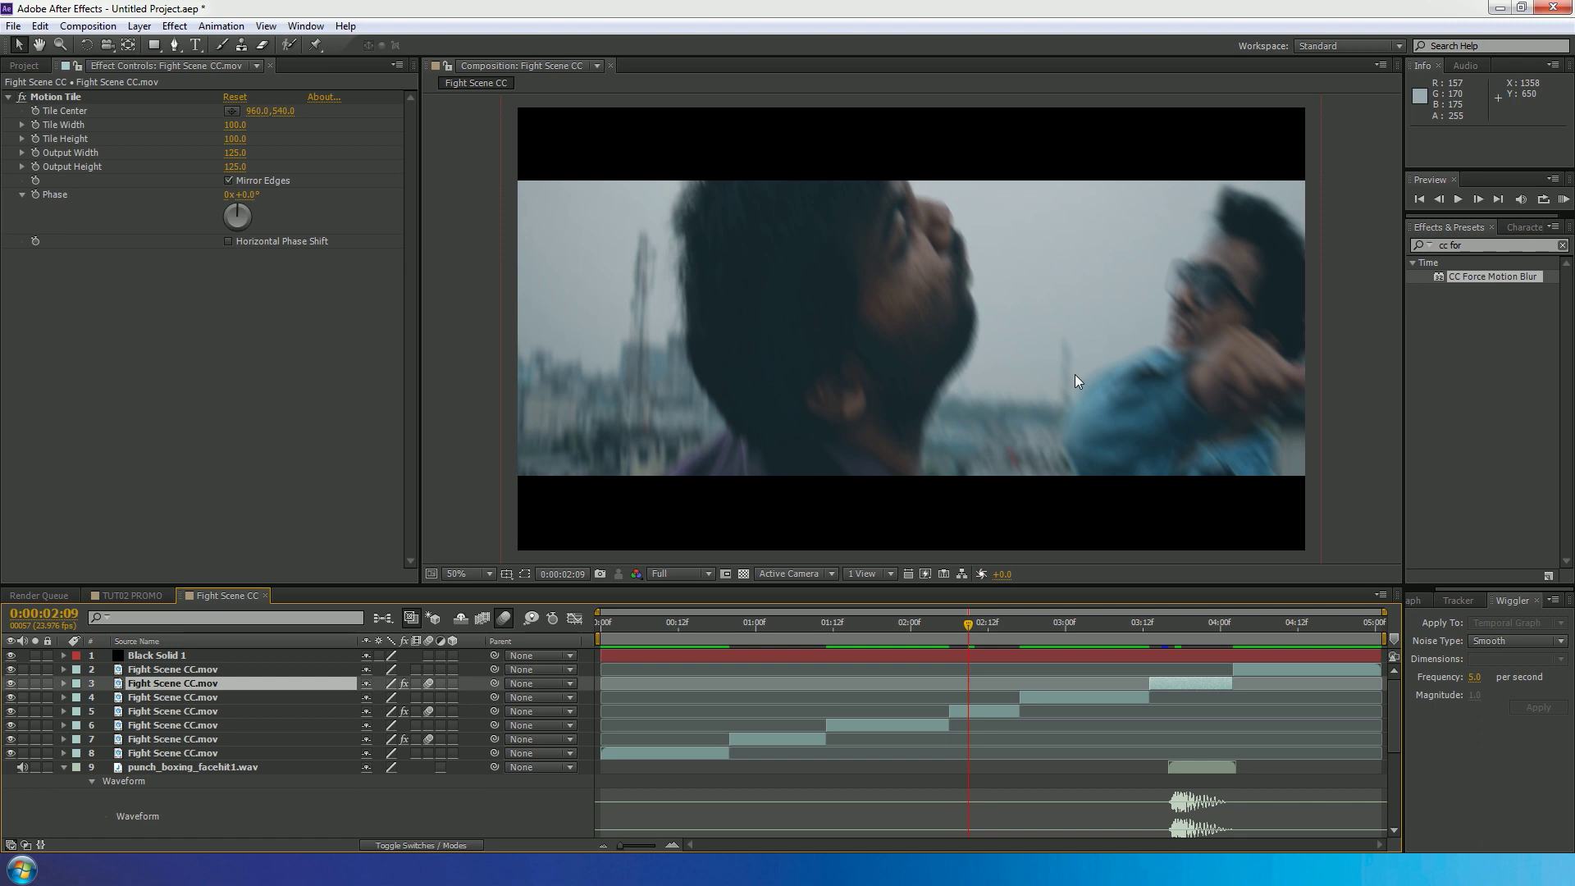
key(KP_0)
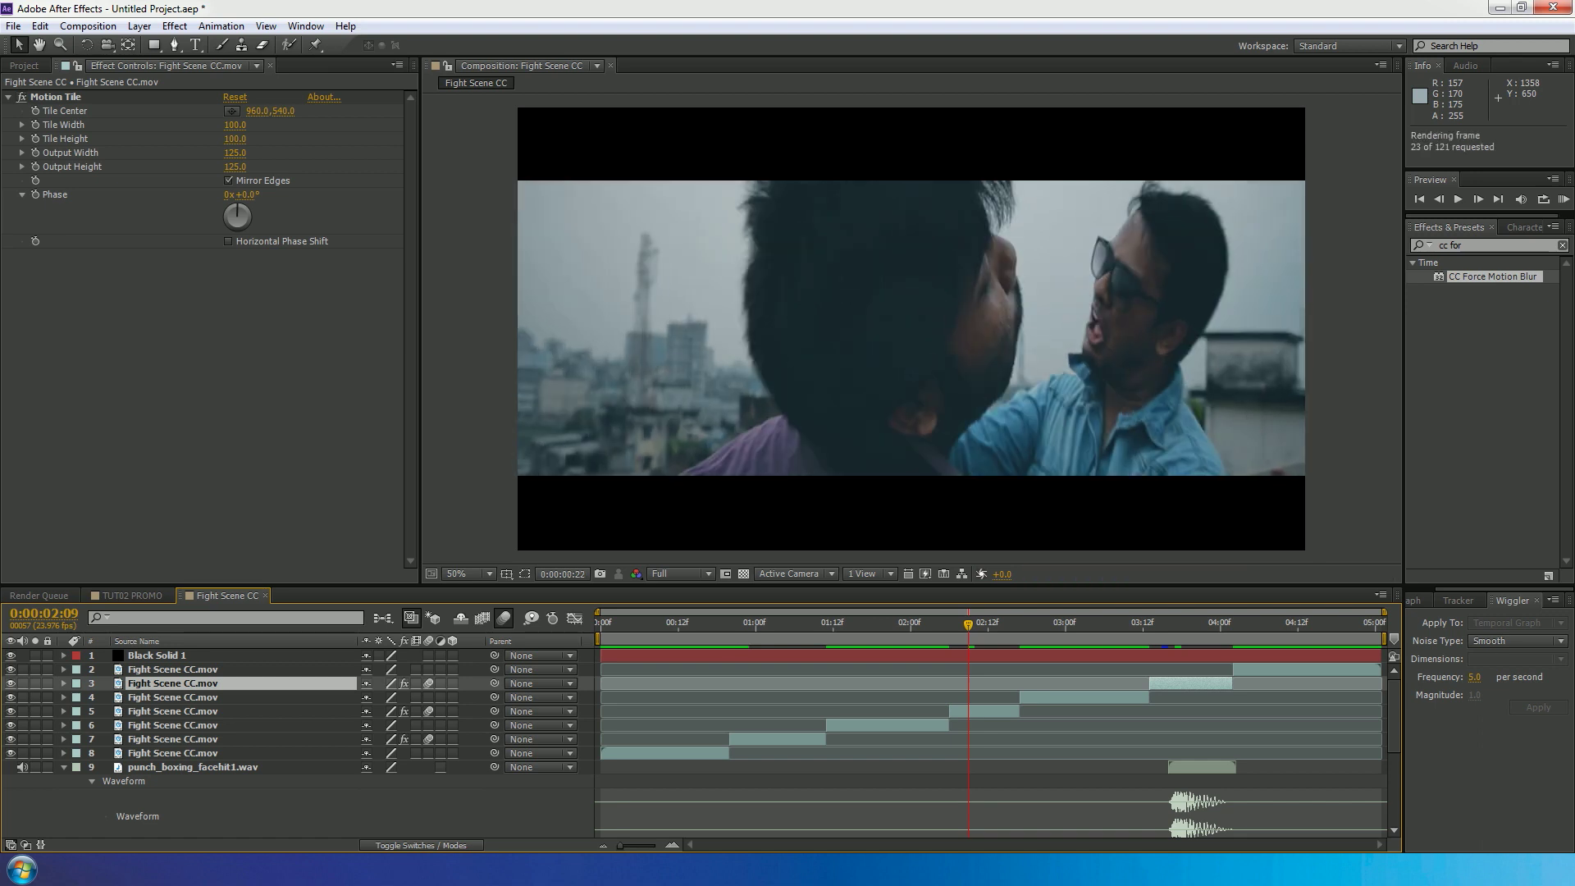